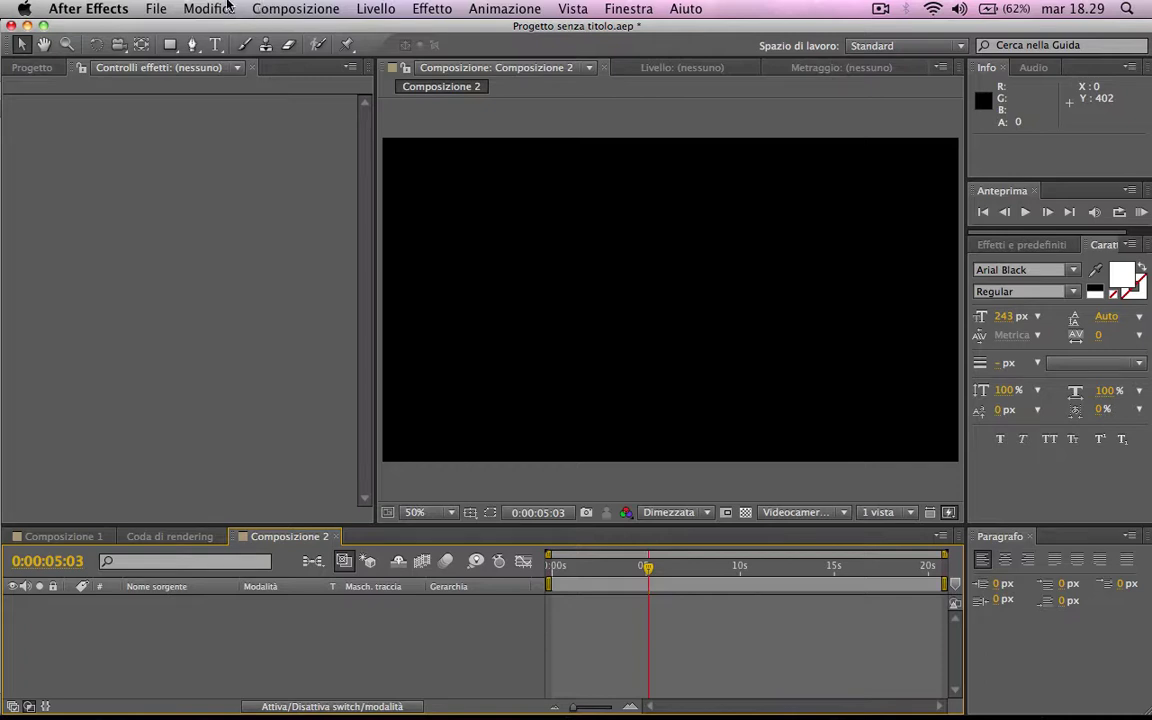
# Add a test solid layer, then delete it
pyautogui.click(376, 8)
pyautogui.moveTo(395, 32)
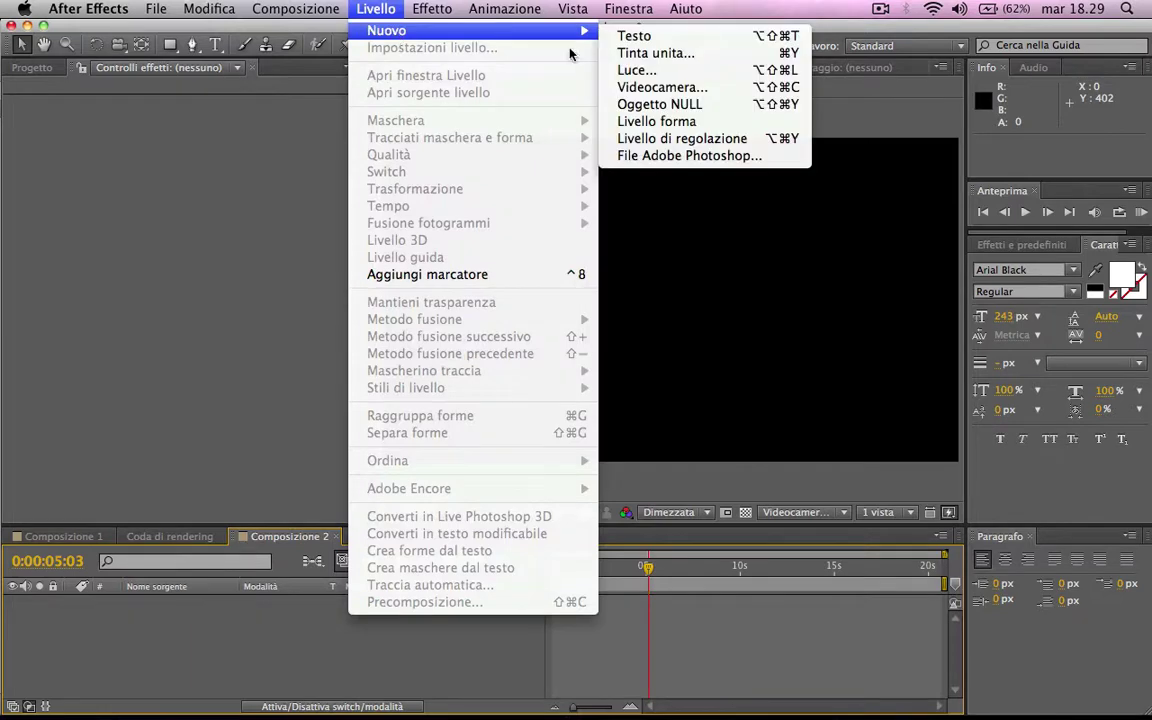
pyautogui.click(648, 52)
pyautogui.press('Return')
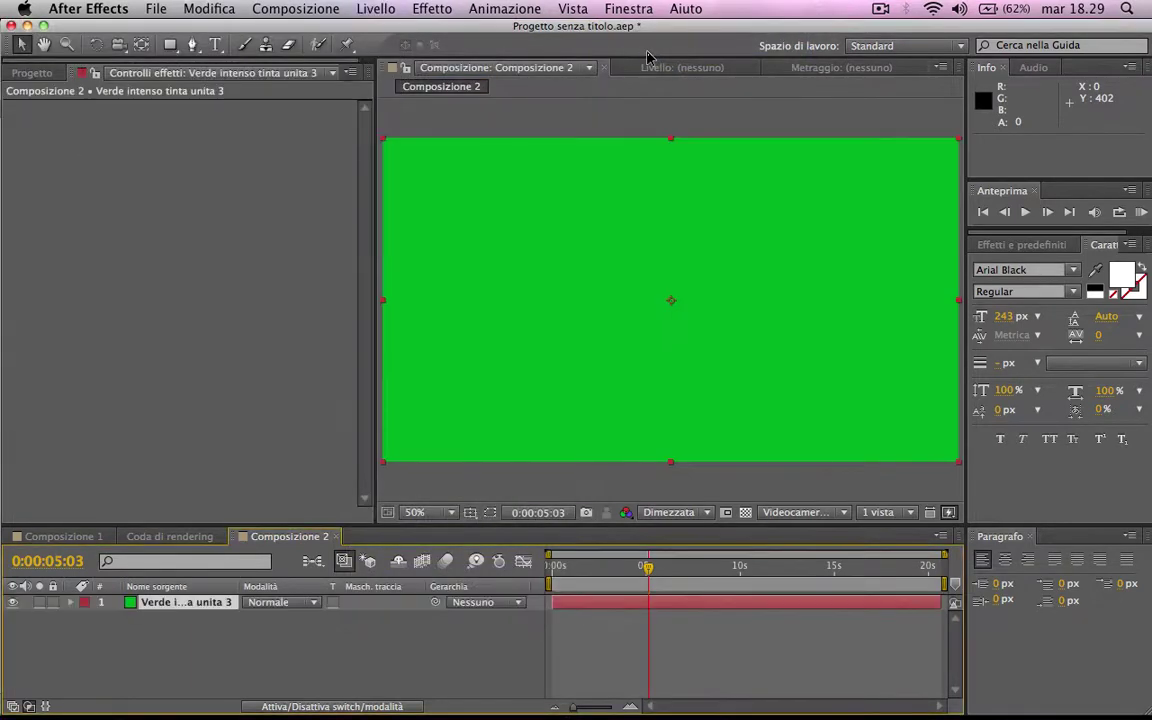
pyautogui.press('Delete')
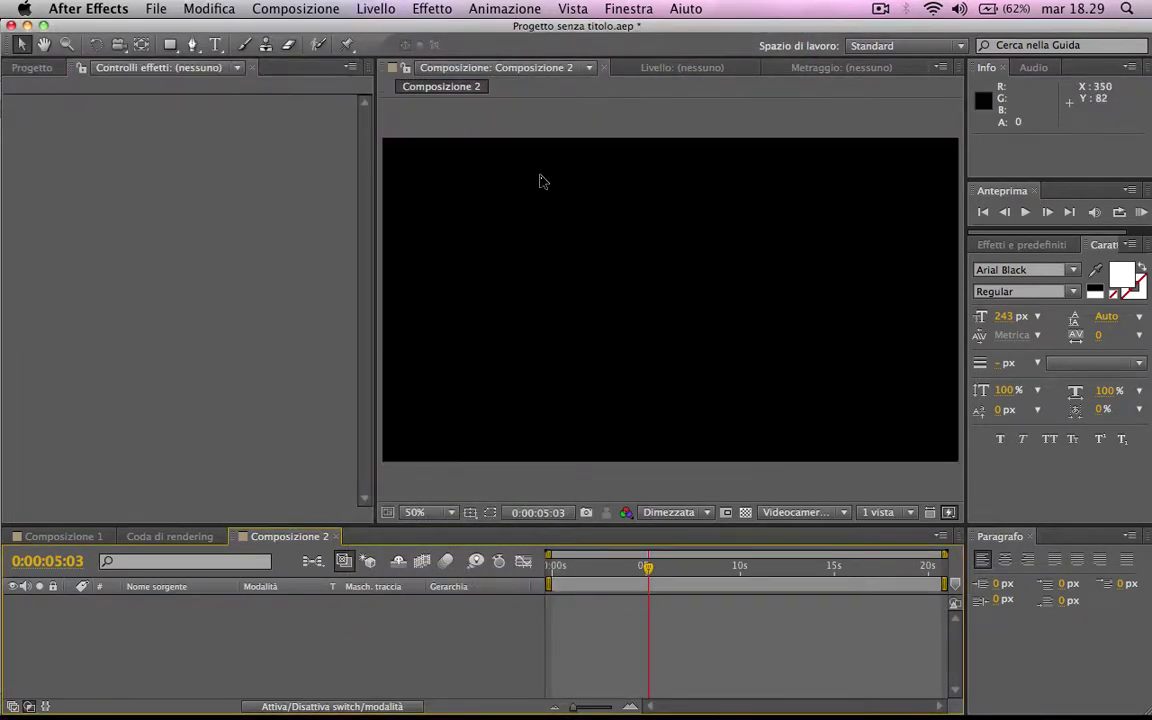
# Type MARCO as white Arial Black text and move it slightly down and left
pyautogui.click(218, 44)
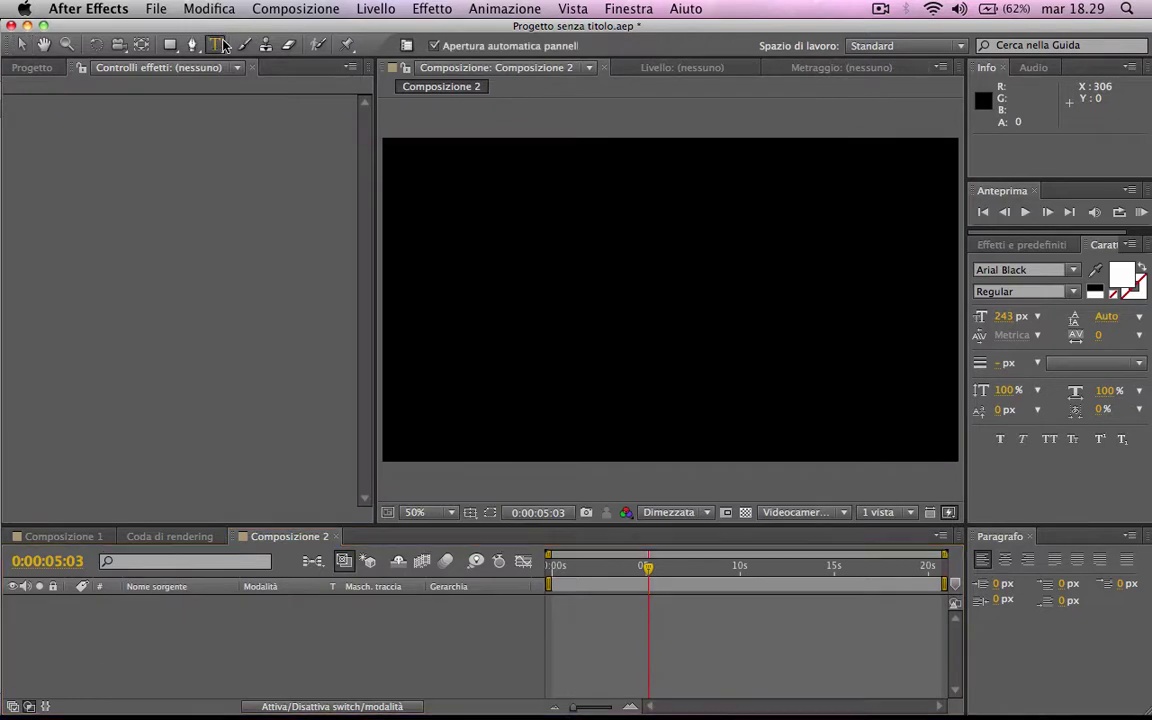
pyautogui.click(486, 280)
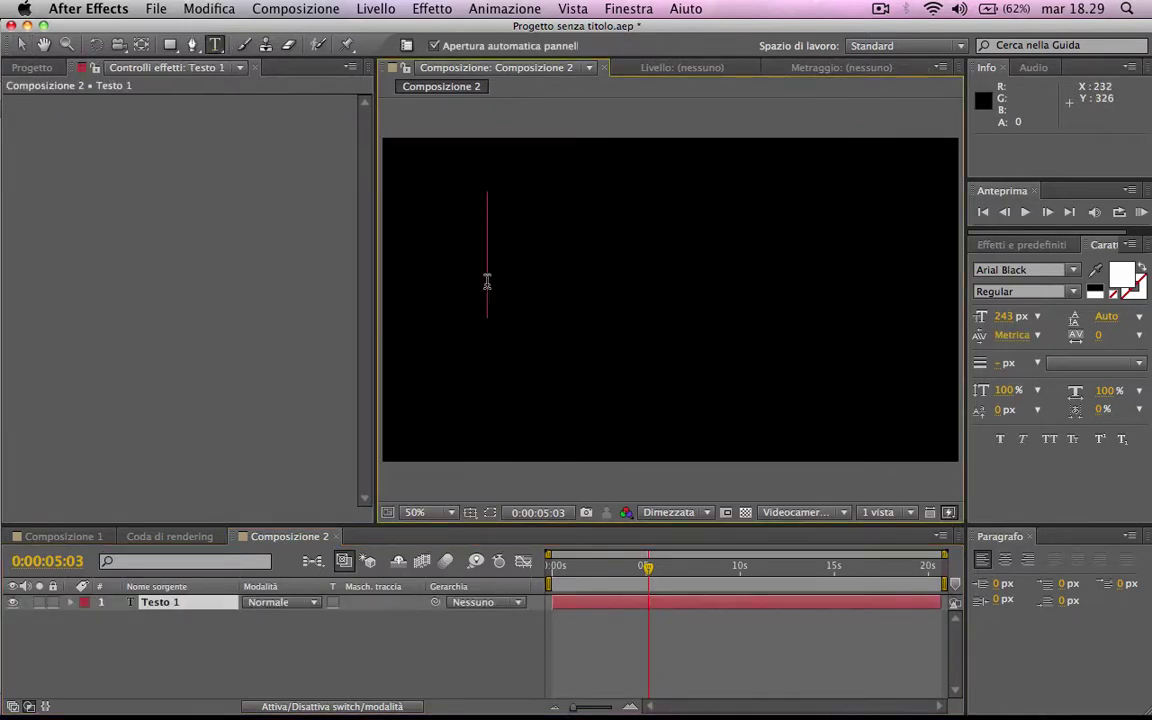
pyautogui.write('MARCO')
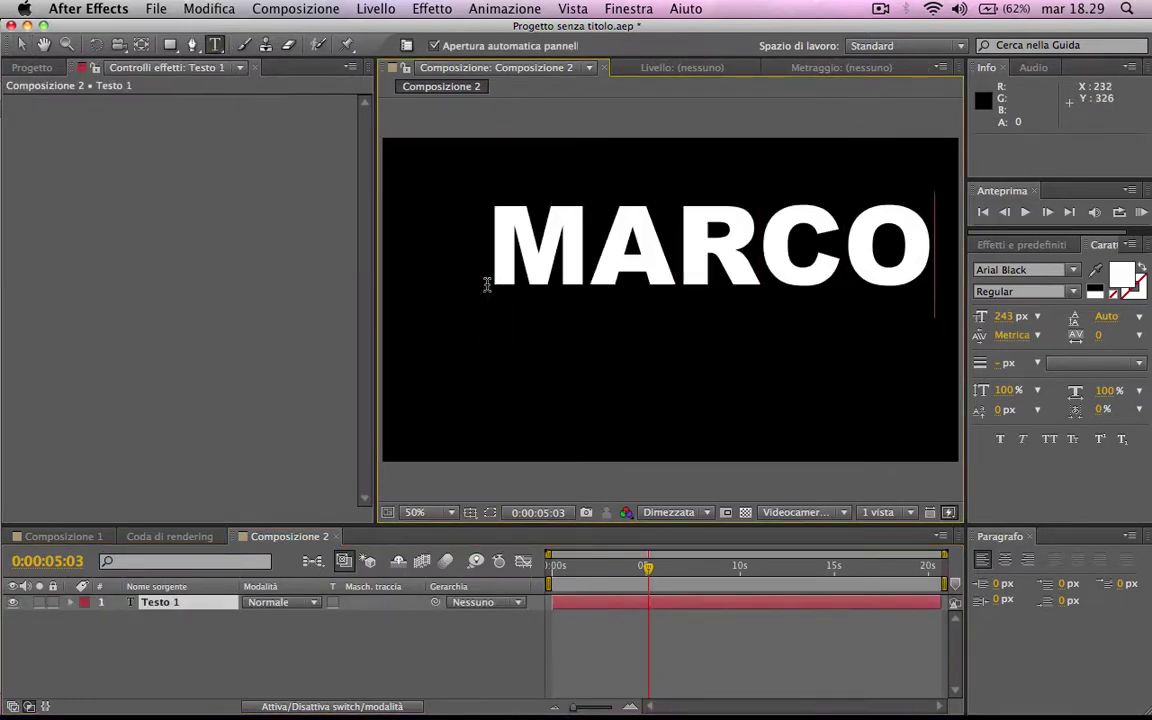
pyautogui.click(21, 44)
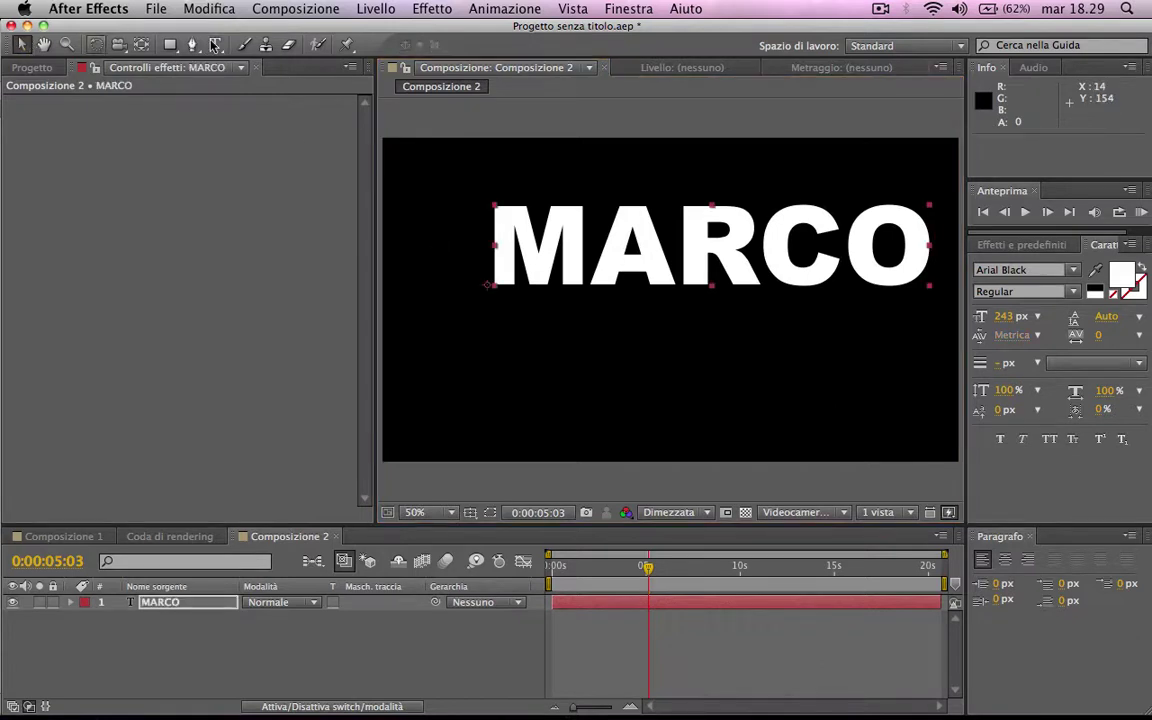
pyautogui.moveTo(519, 280); pyautogui.dragTo(500, 305)
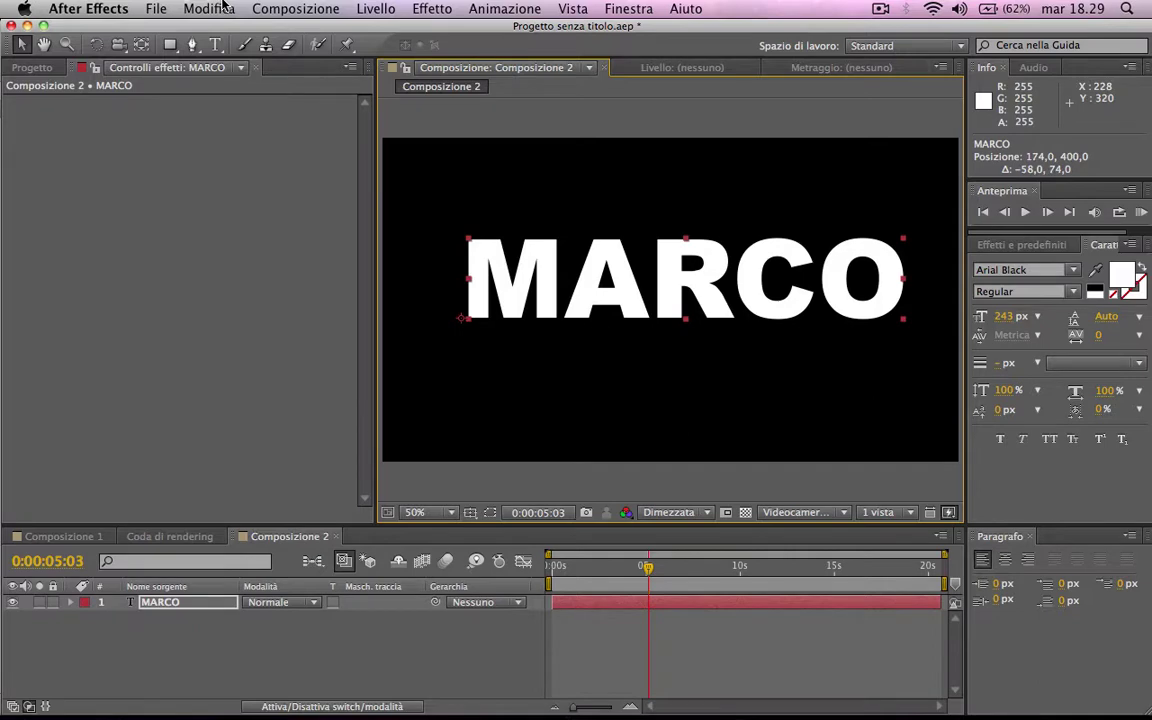
# Create light layer Luce 1 with light type Punto
pyautogui.click(362, 9)
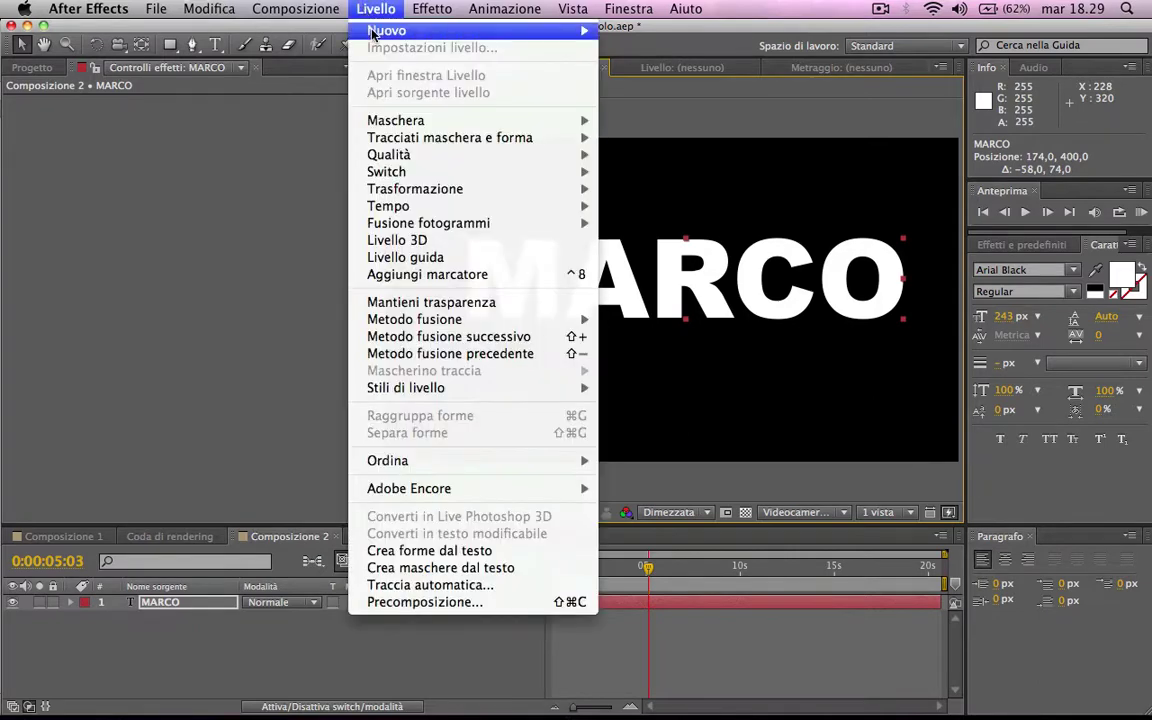
pyautogui.moveTo(345, 31)
pyautogui.click(633, 70)
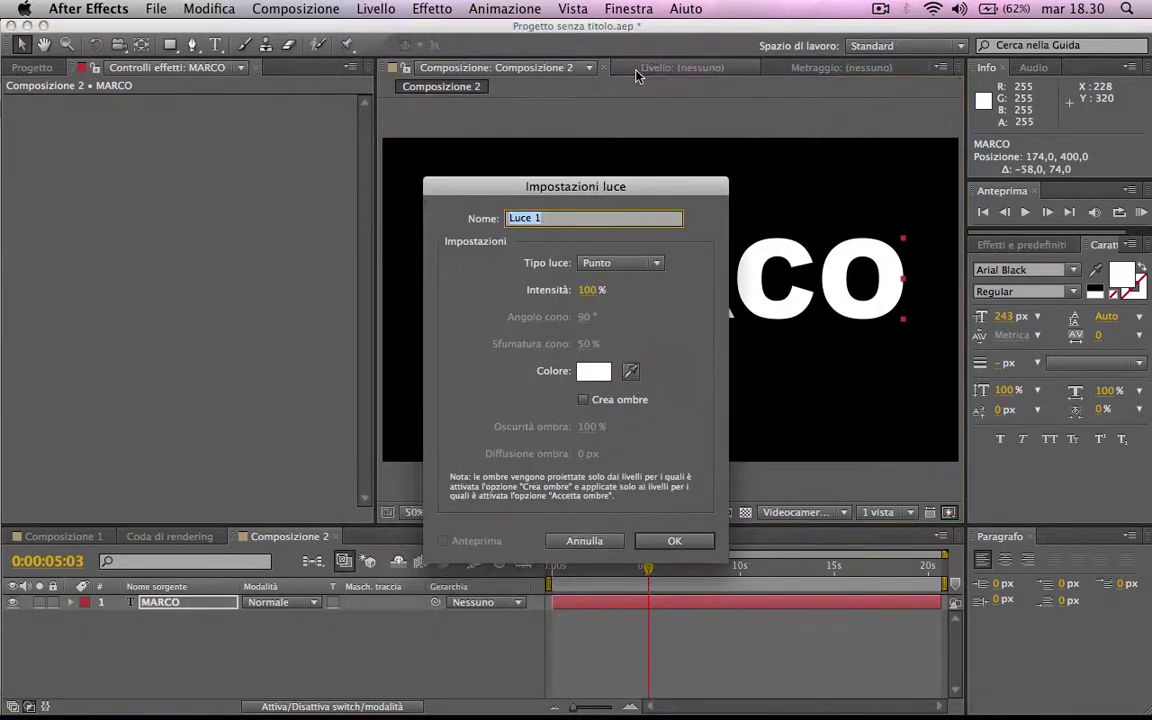
pyautogui.click(620, 263)
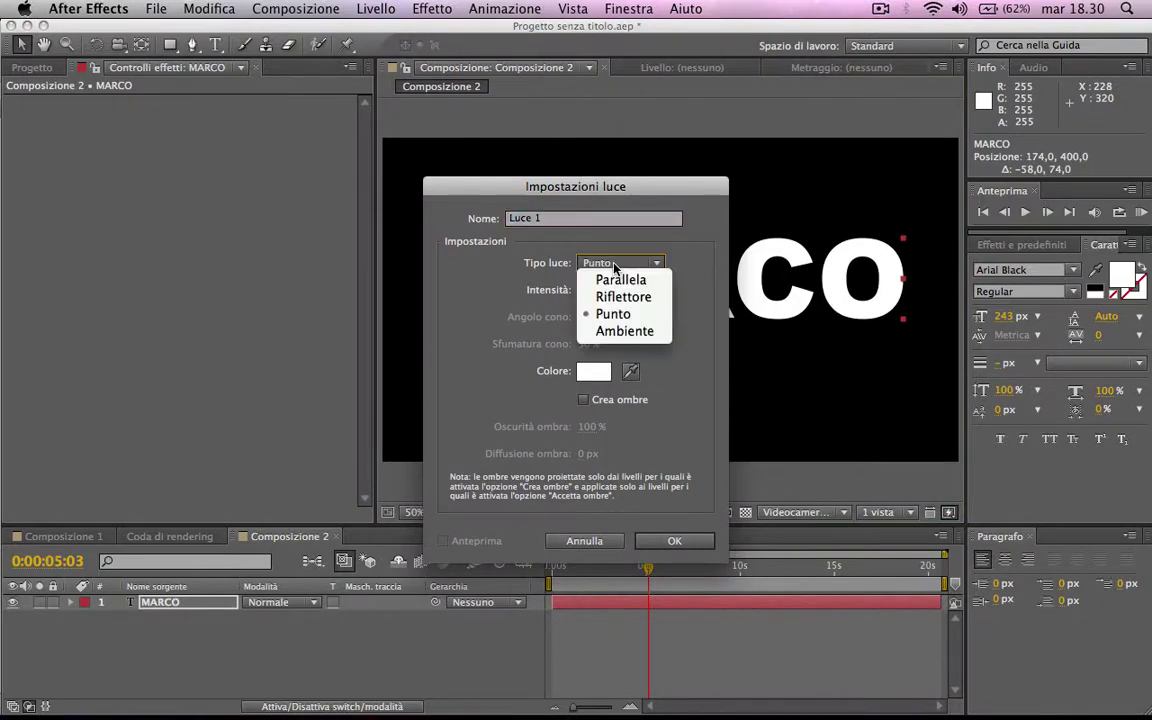
pyautogui.click(613, 314)
pyautogui.press('Return')
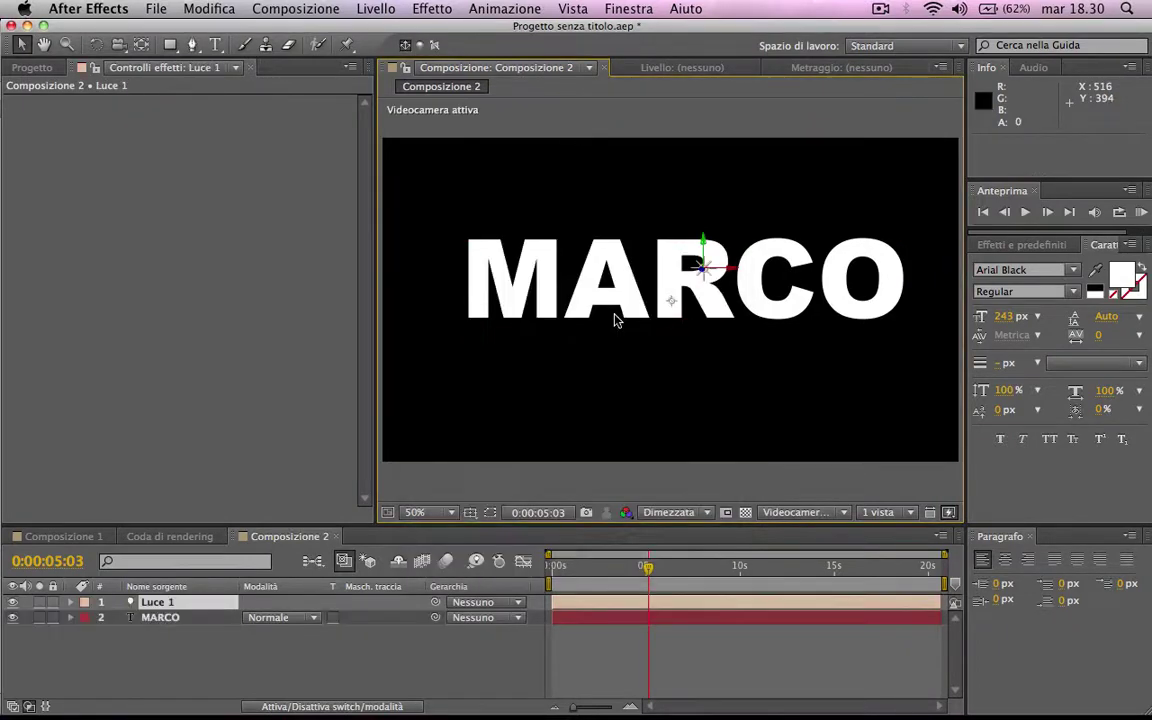
# Drag Luce 1 to the upper left of the frame, at 255,3, 124,7, -444,4, and select its layer
pyautogui.moveTo(703, 267)
pyautogui.mouseDown()
pyautogui.moveTo(440, 267)
pyautogui.moveTo(442, 165)
pyautogui.mouseUp()
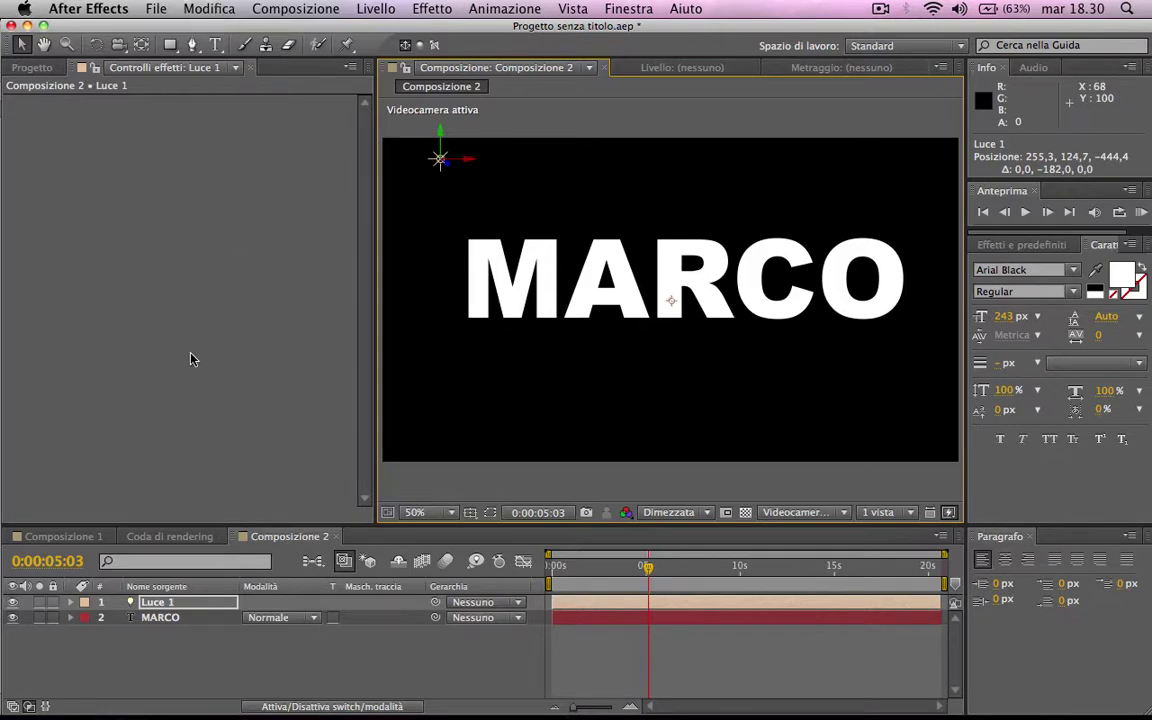
pyautogui.click(183, 603)
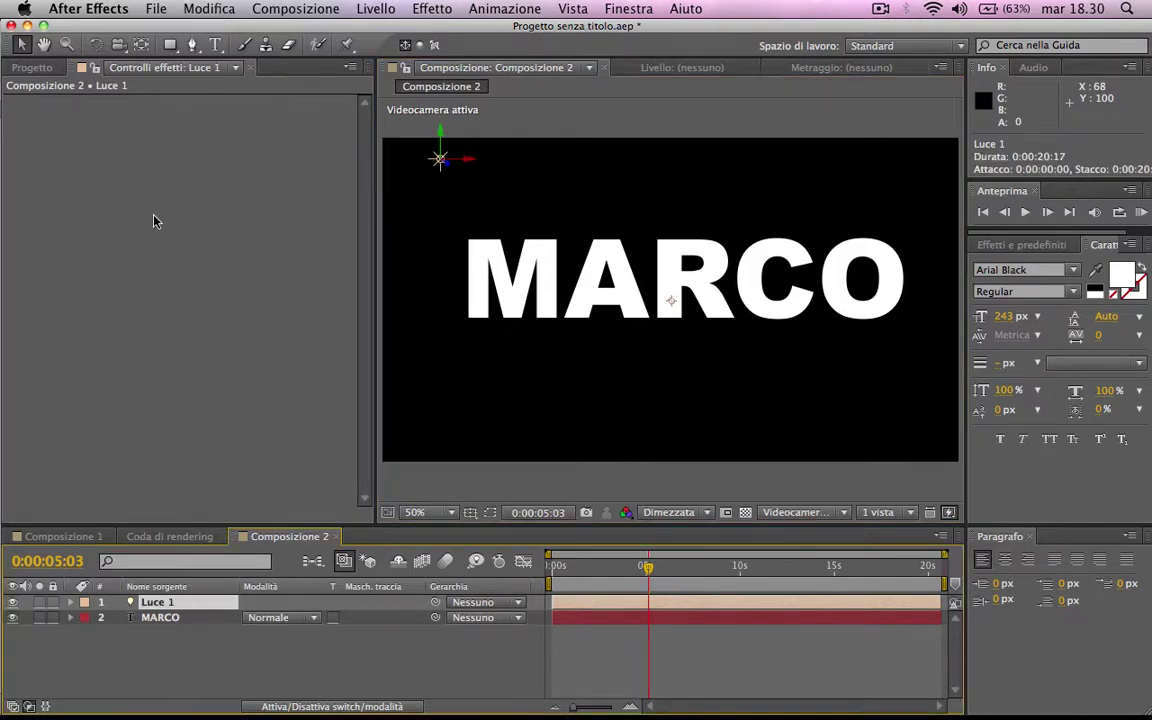
pyautogui.click(218, 14)
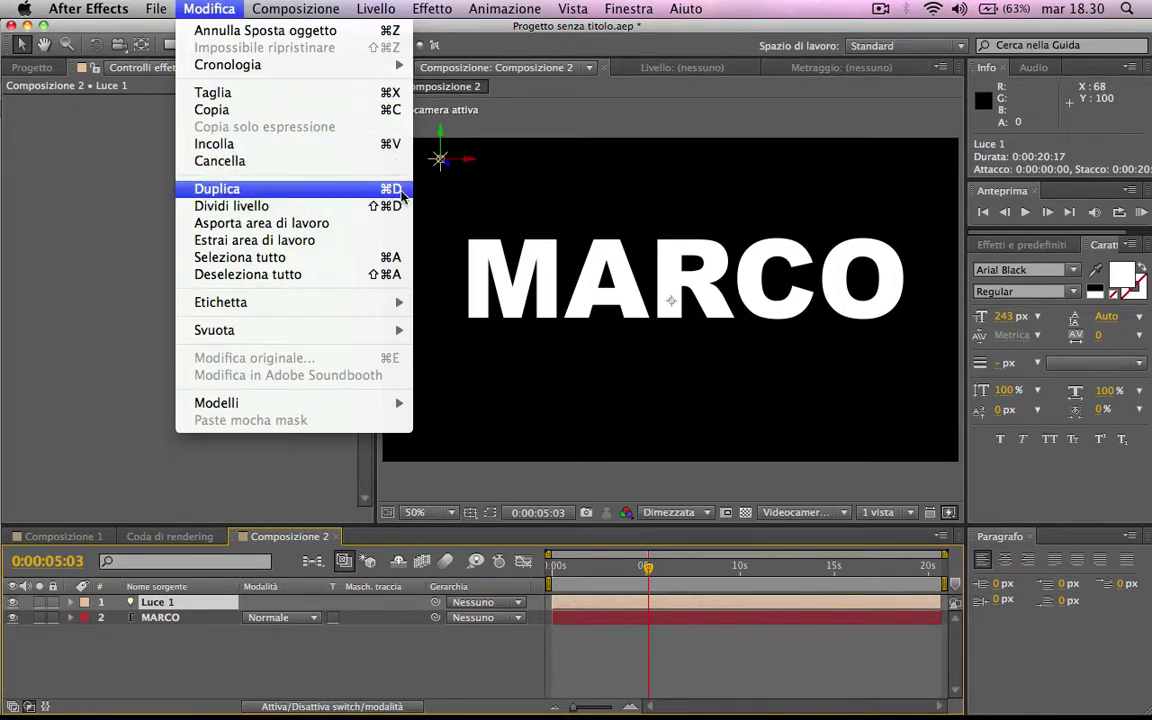
# Duplicate the light twice, moving each copy downward to start a vertical column
pyautogui.click(17, 399)
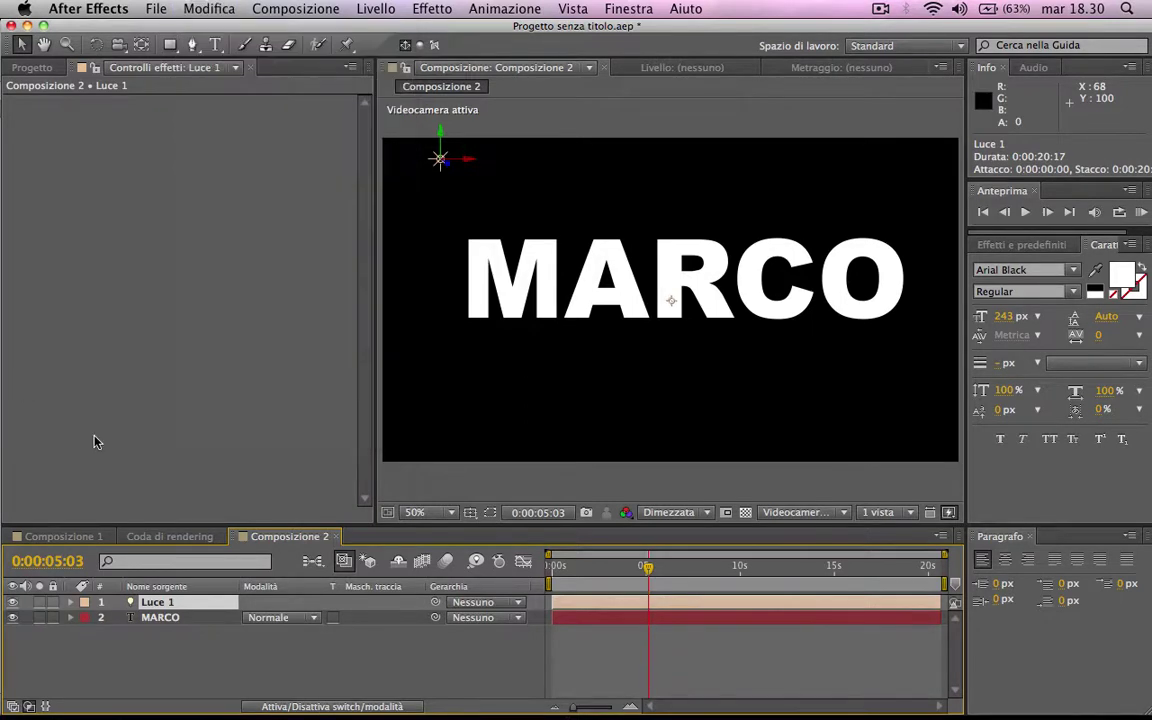
pyautogui.press('super+d')
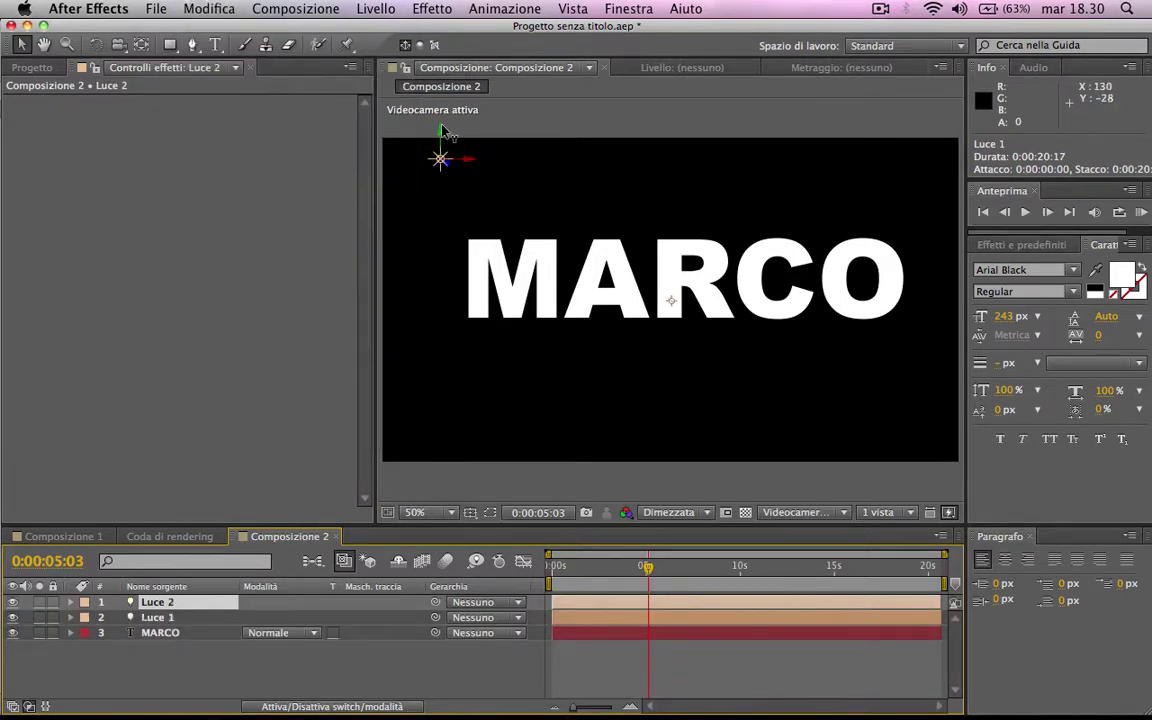
pyautogui.moveTo(446, 134); pyautogui.dragTo(455, 168)
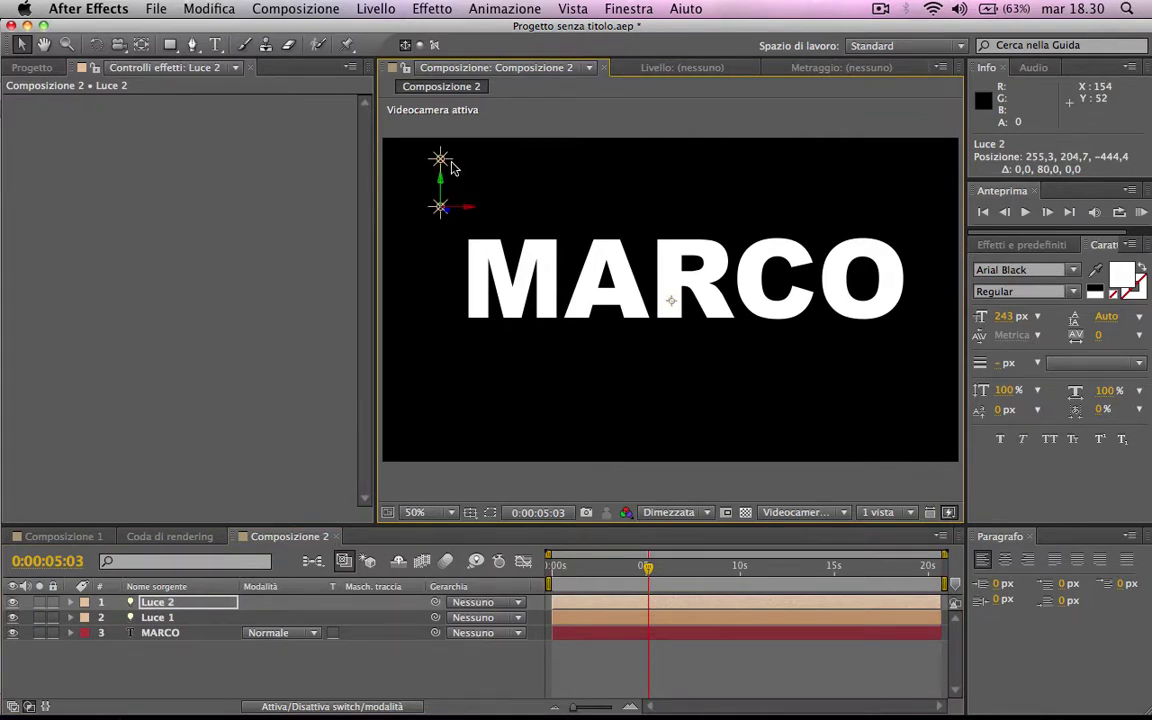
pyautogui.moveTo(442, 176)
pyautogui.mouseDown()
pyautogui.moveTo(447, 235)
pyautogui.moveTo(444, 184)
pyautogui.mouseUp()
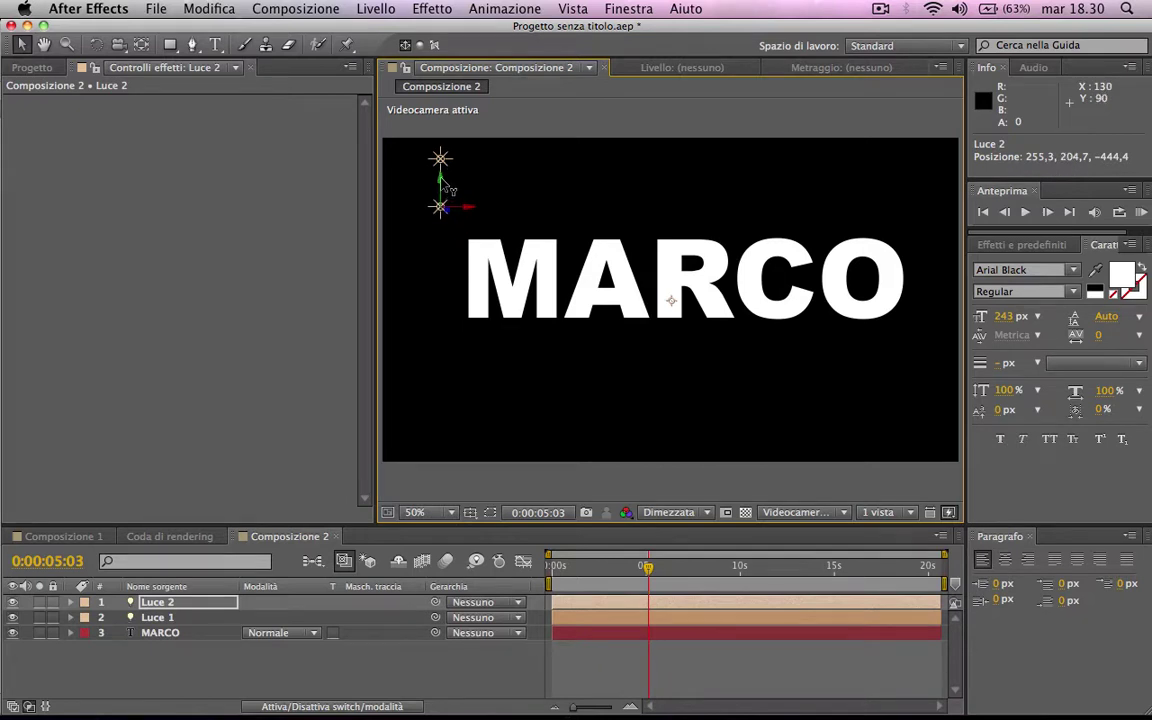
pyautogui.hotkey('ctrl', 'd')
pyautogui.moveTo(447, 189); pyautogui.dragTo(447, 223)
# Add Luce 4 and Luce 5 lower beside MARCO, then select all five lights
pyautogui.hotkey('ctrl', 'd')
pyautogui.click(440, 237)
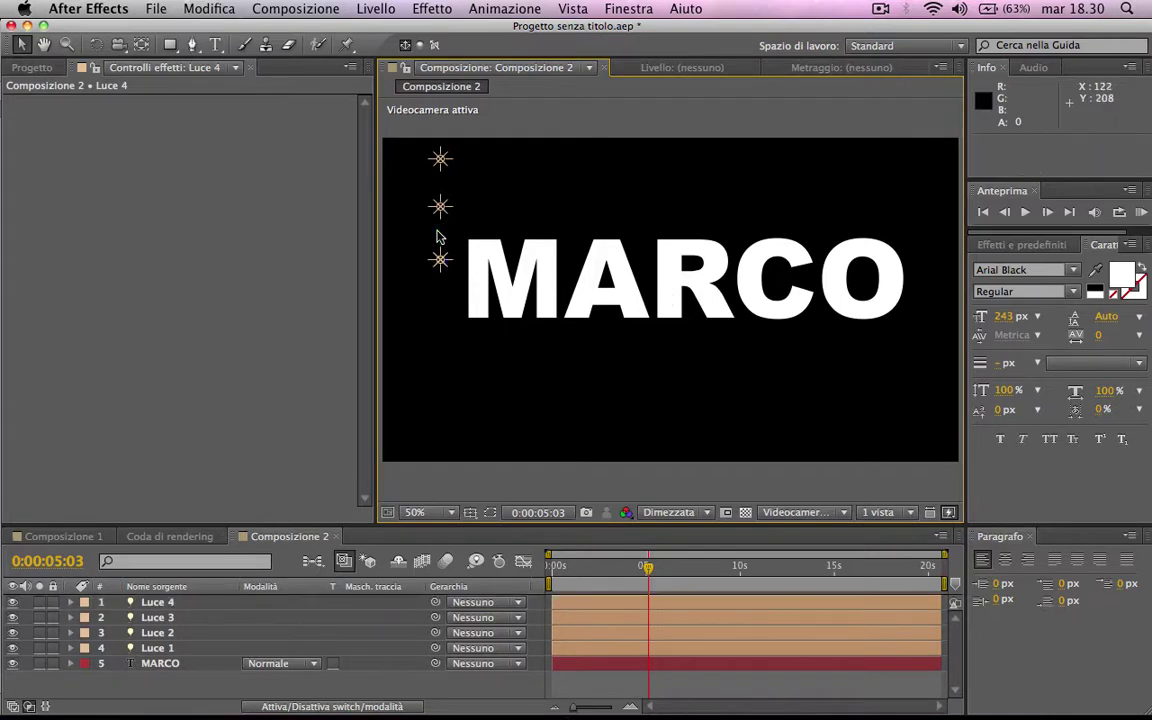
pyautogui.click(441, 261)
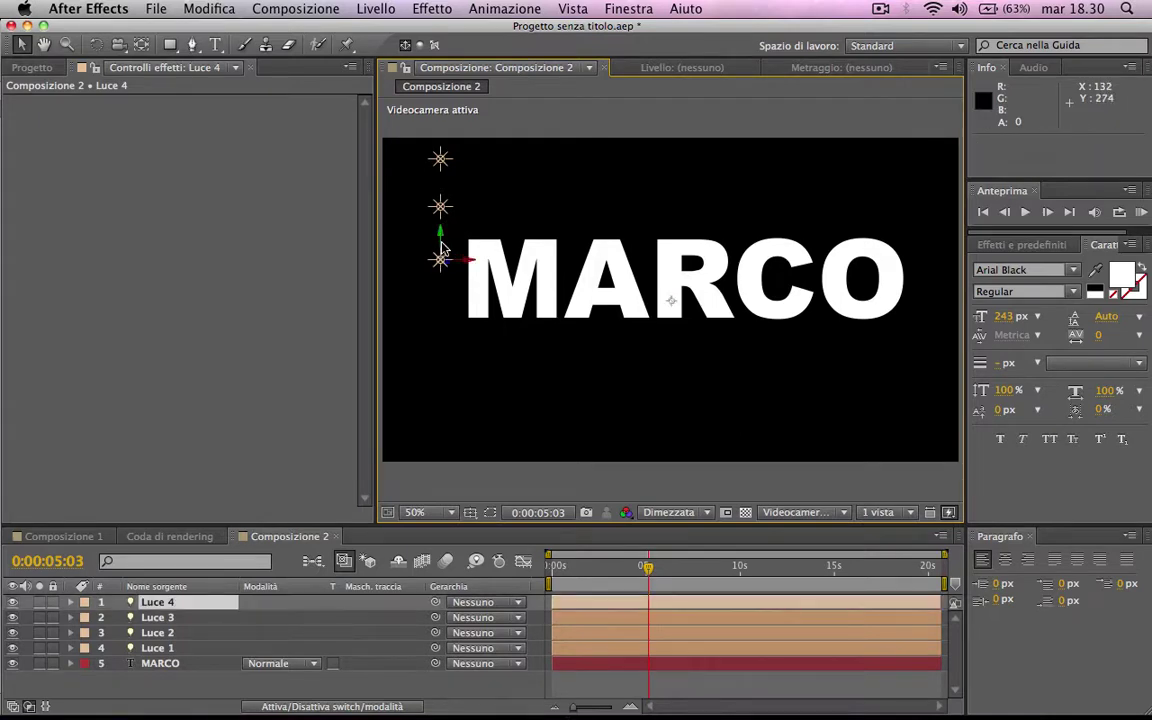
pyautogui.moveTo(451, 252)
pyautogui.mouseDown()
pyautogui.moveTo(455, 347)
pyautogui.moveTo(441, 346)
pyautogui.mouseUp()
pyautogui.hotkey('ctrl', 'd')
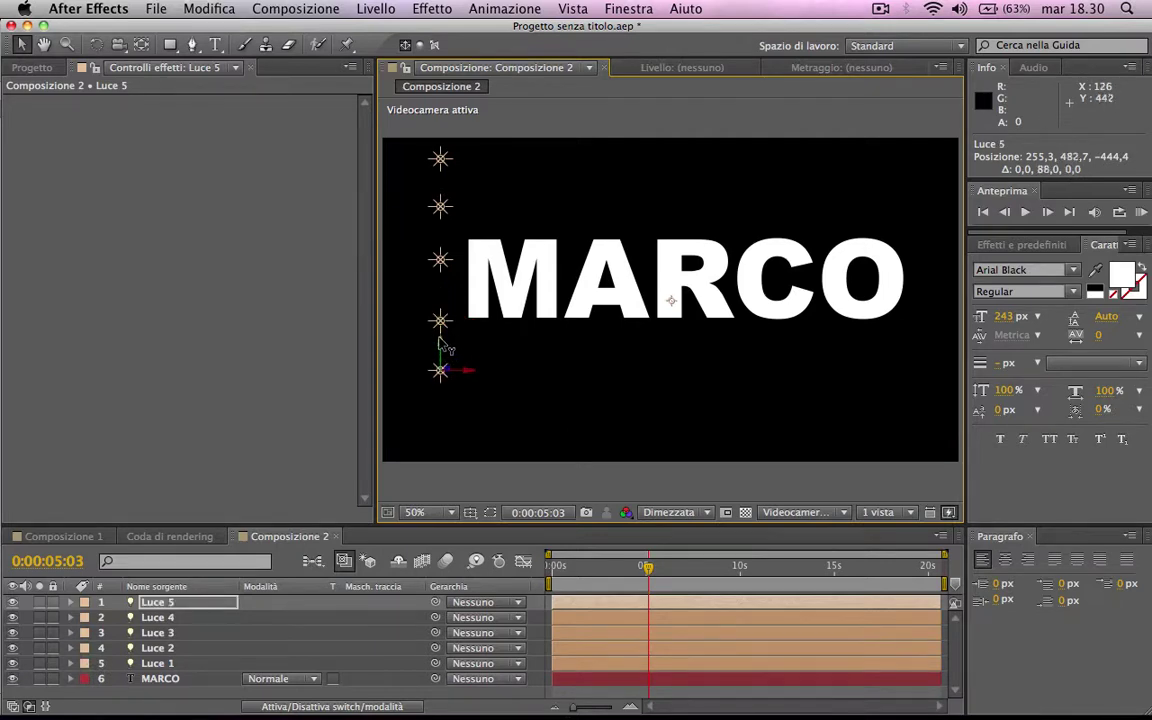
pyautogui.keyDown('shift'); pyautogui.click(141, 664); pyautogui.keyUp('shift')
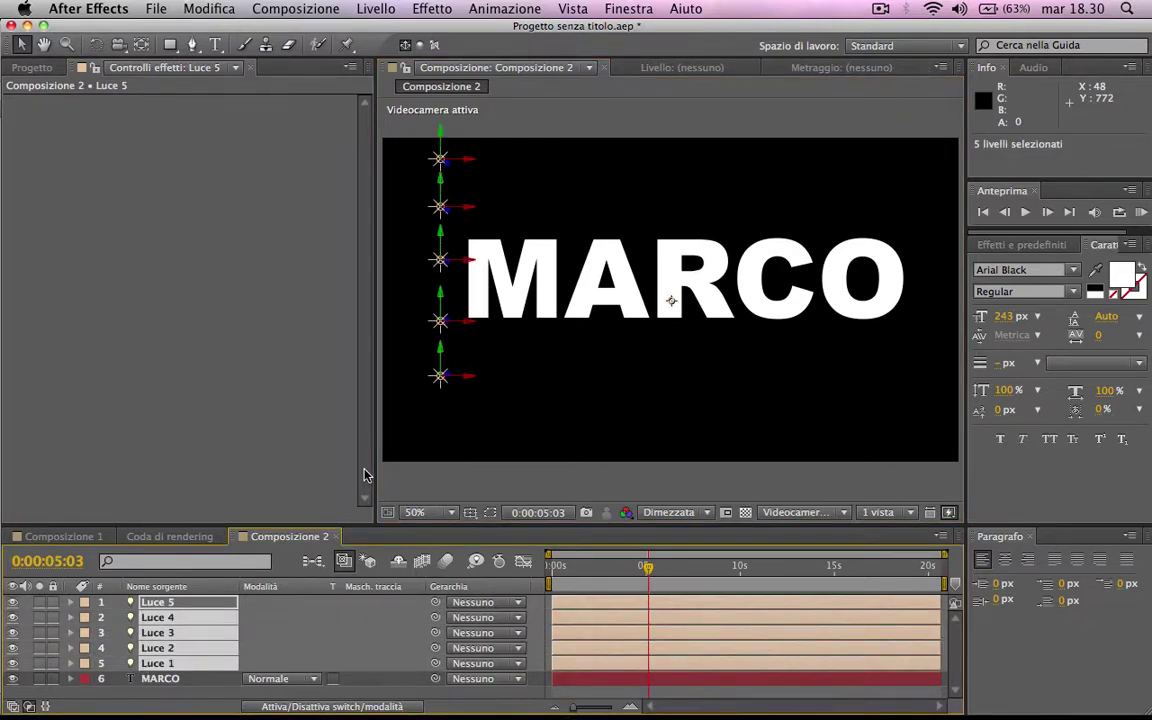
# Duplicate the five-light column repeatedly, shifting copies right across M, A and R
pyautogui.press('super+d')
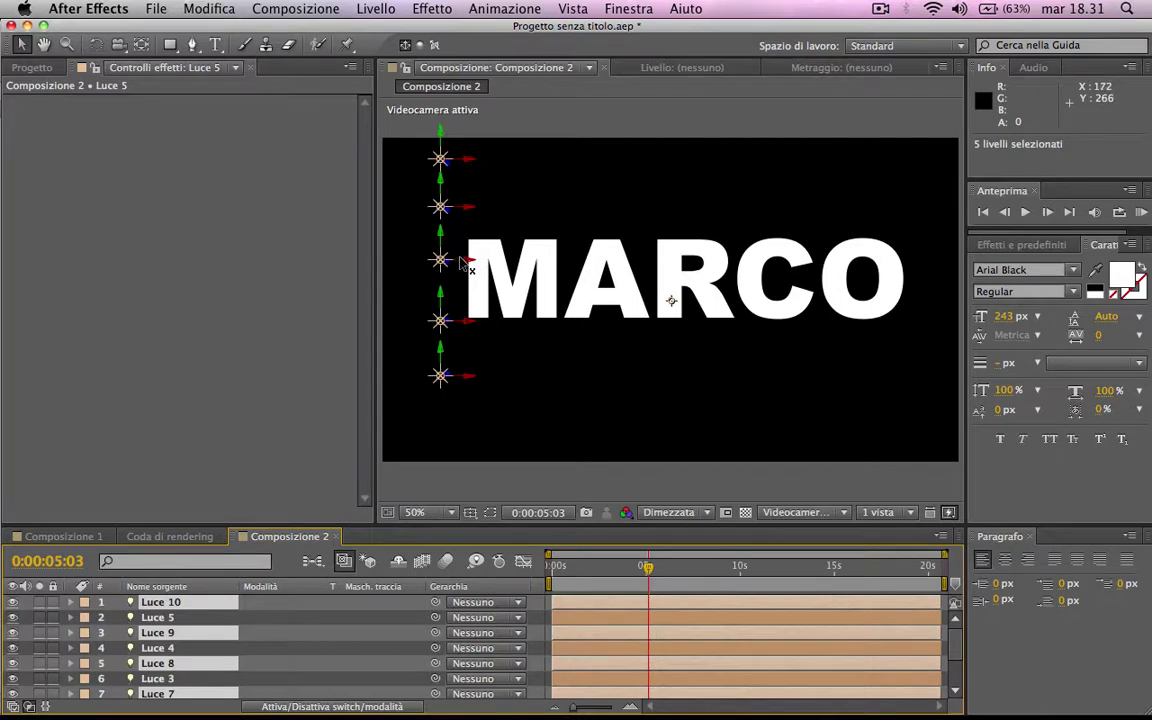
pyautogui.moveTo(466, 262); pyautogui.dragTo(500, 262)
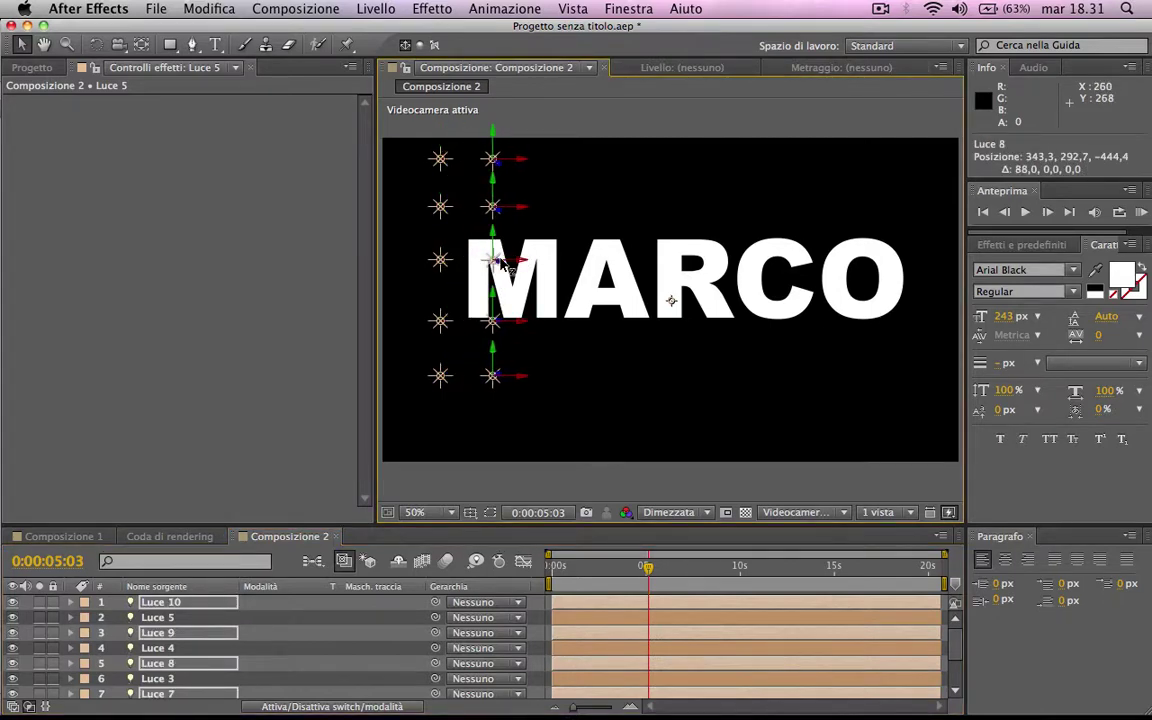
pyautogui.press('super+d')
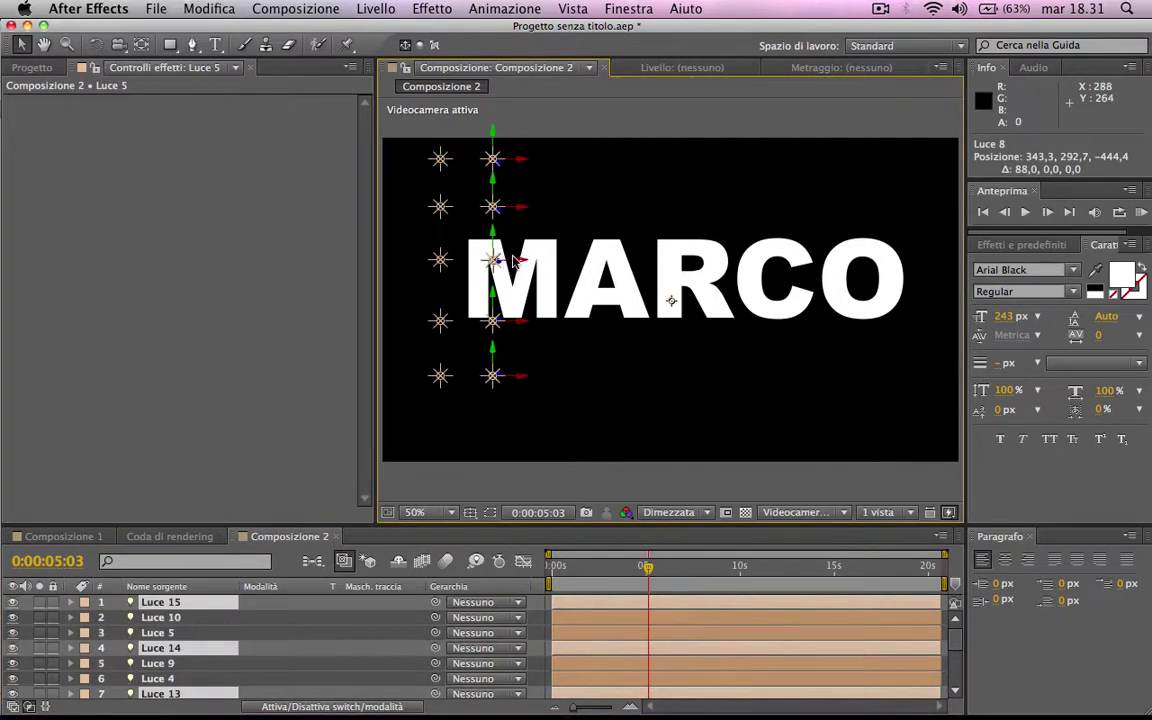
pyautogui.click(512, 260)
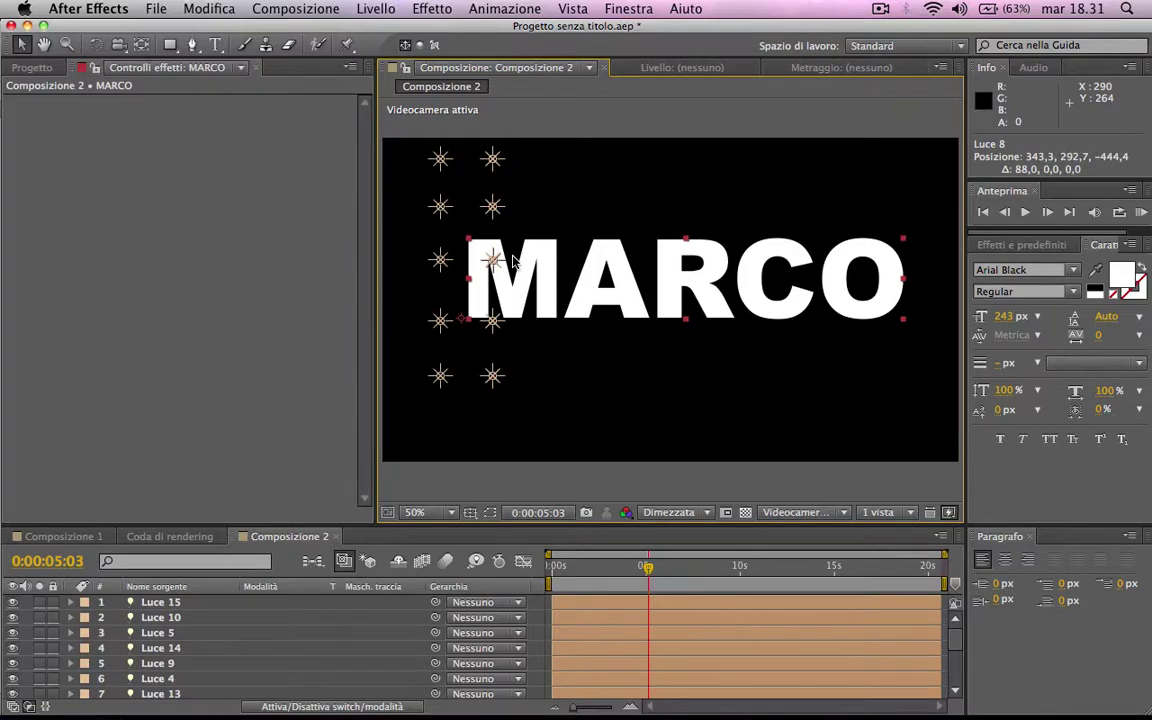
pyautogui.press('super+z')
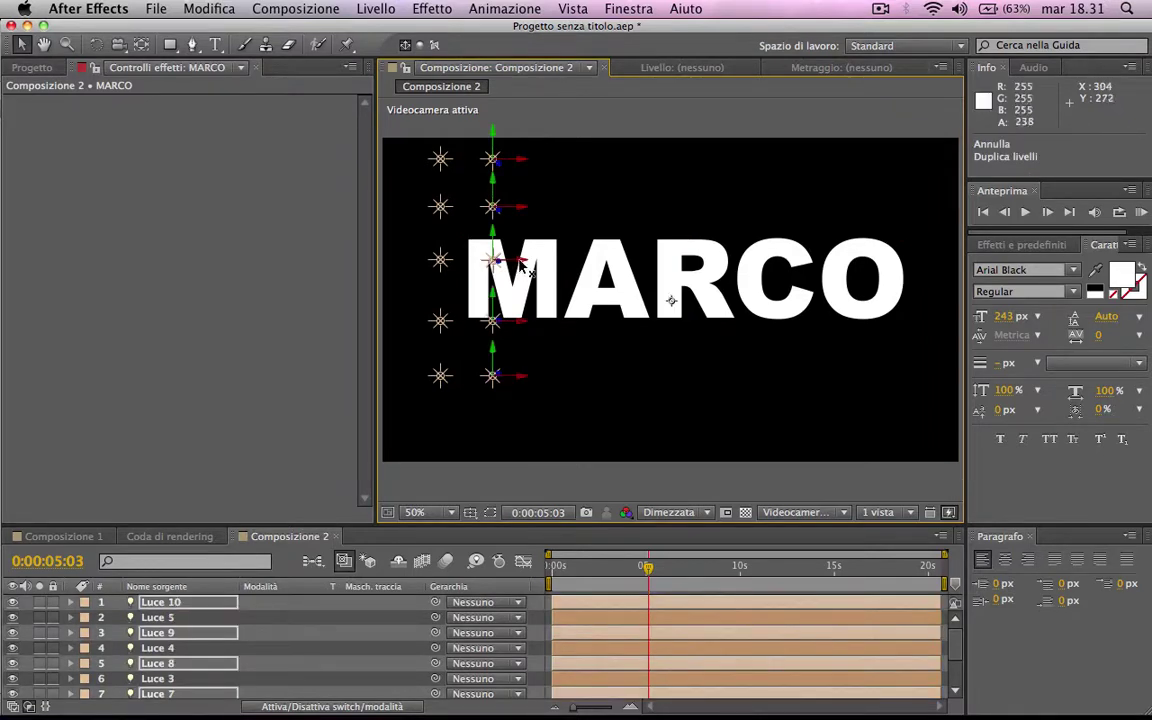
pyautogui.moveTo(521, 263); pyautogui.dragTo(524, 268)
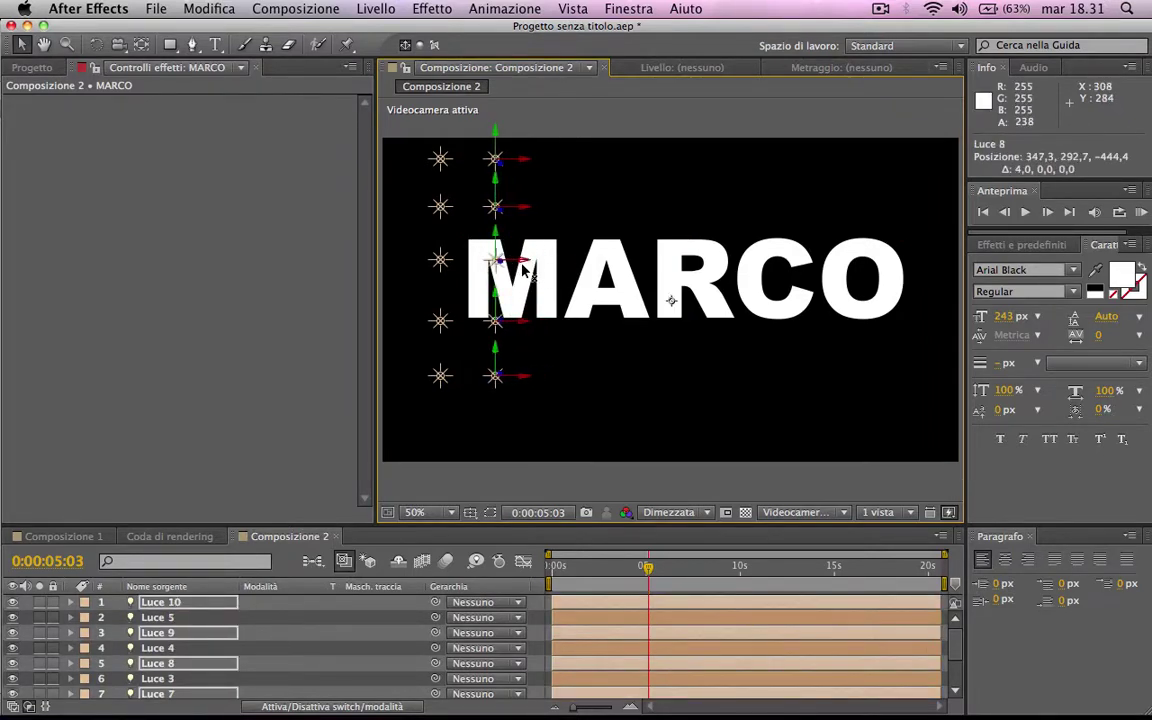
pyautogui.press('super+d')
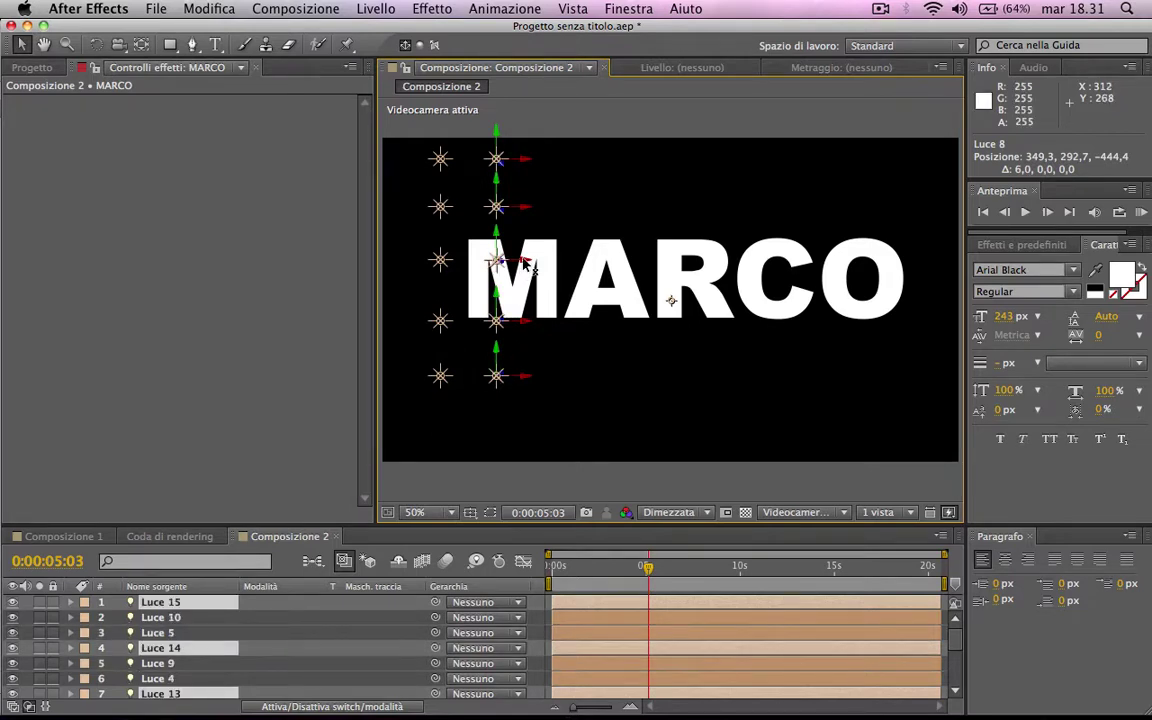
pyautogui.moveTo(506, 263)
pyautogui.mouseDown()
pyautogui.moveTo(588, 266)
pyautogui.moveTo(570, 268)
pyautogui.mouseUp()
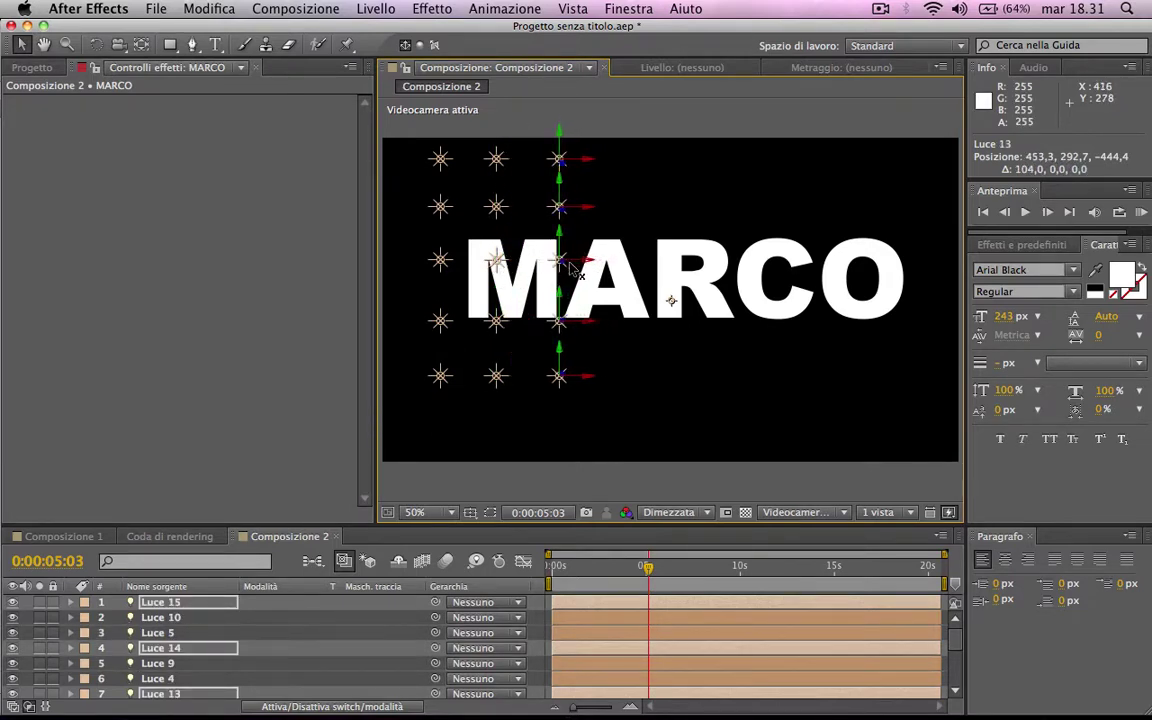
pyautogui.press('super+d')
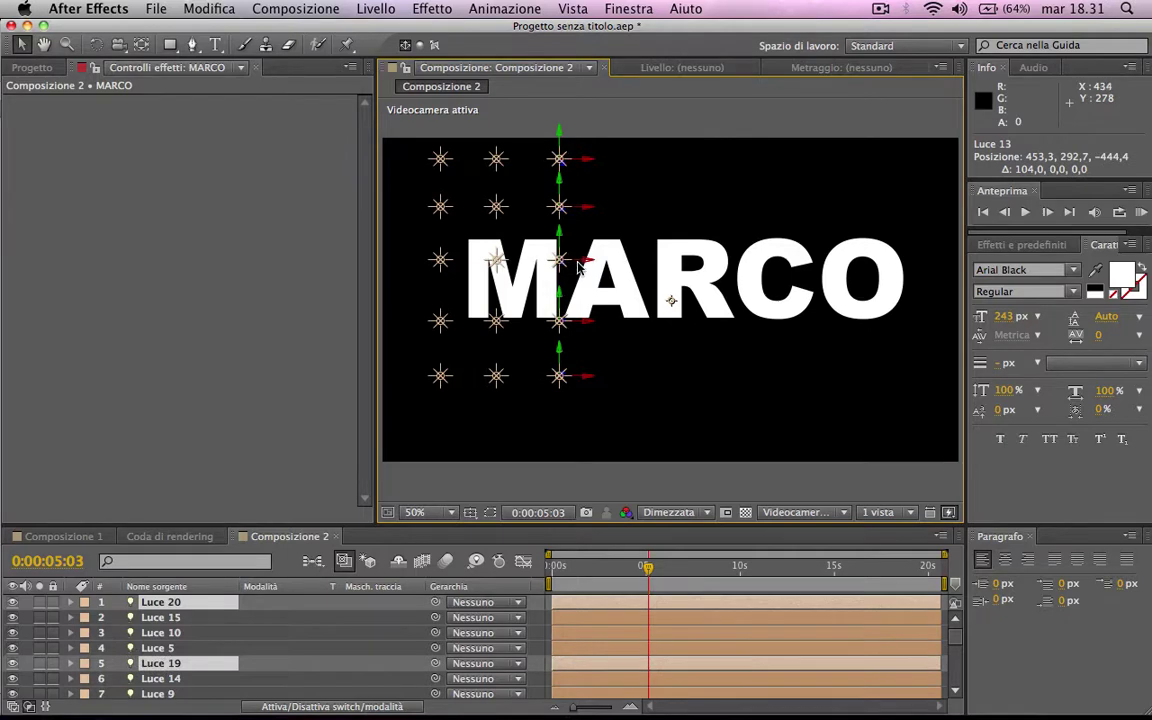
pyautogui.moveTo(570, 265); pyautogui.dragTo(622, 268)
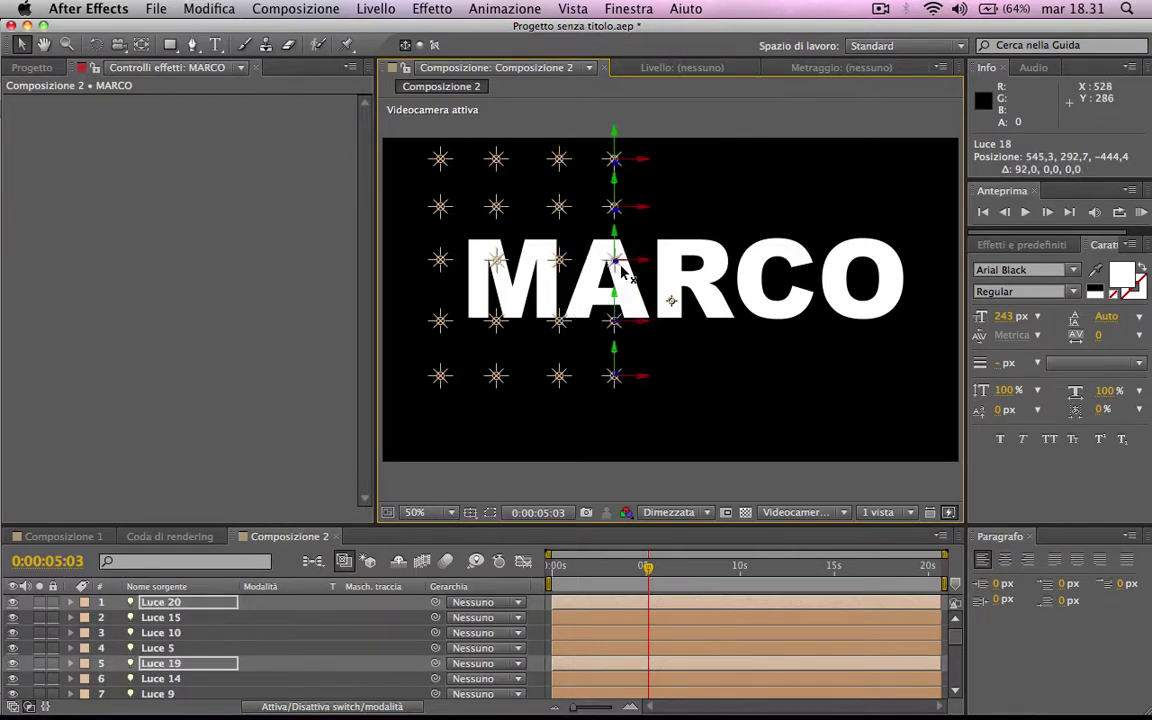
pyautogui.press('super+d')
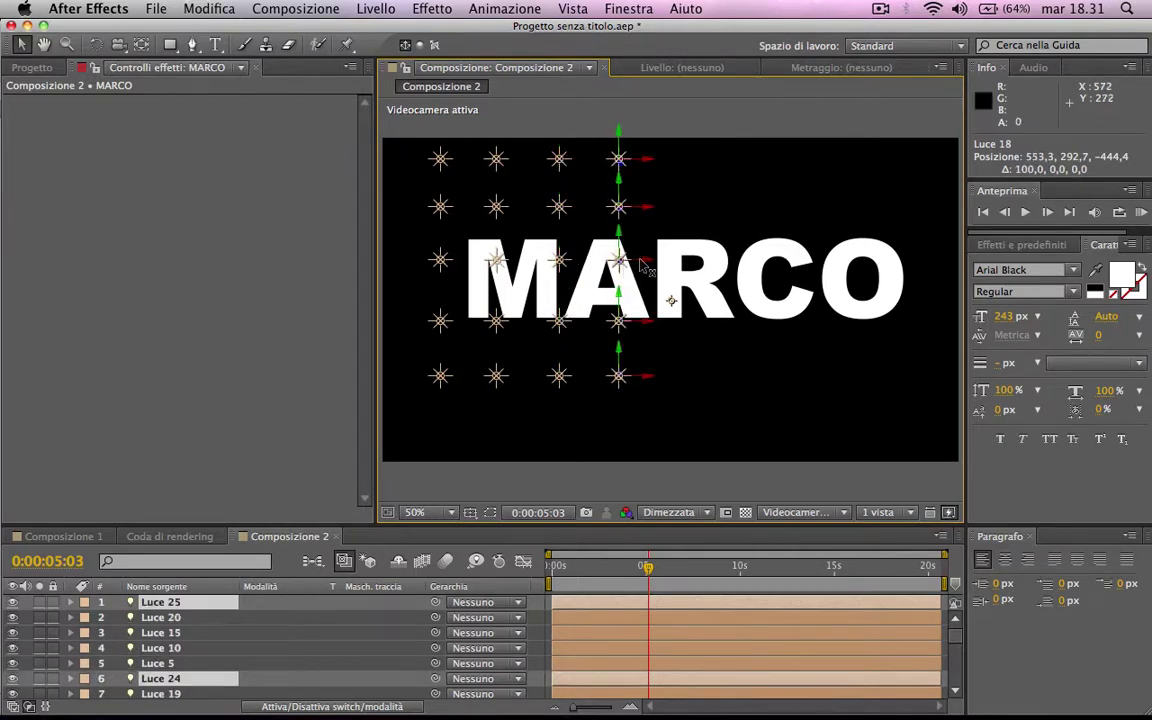
pyautogui.moveTo(622, 268); pyautogui.dragTo(686, 261)
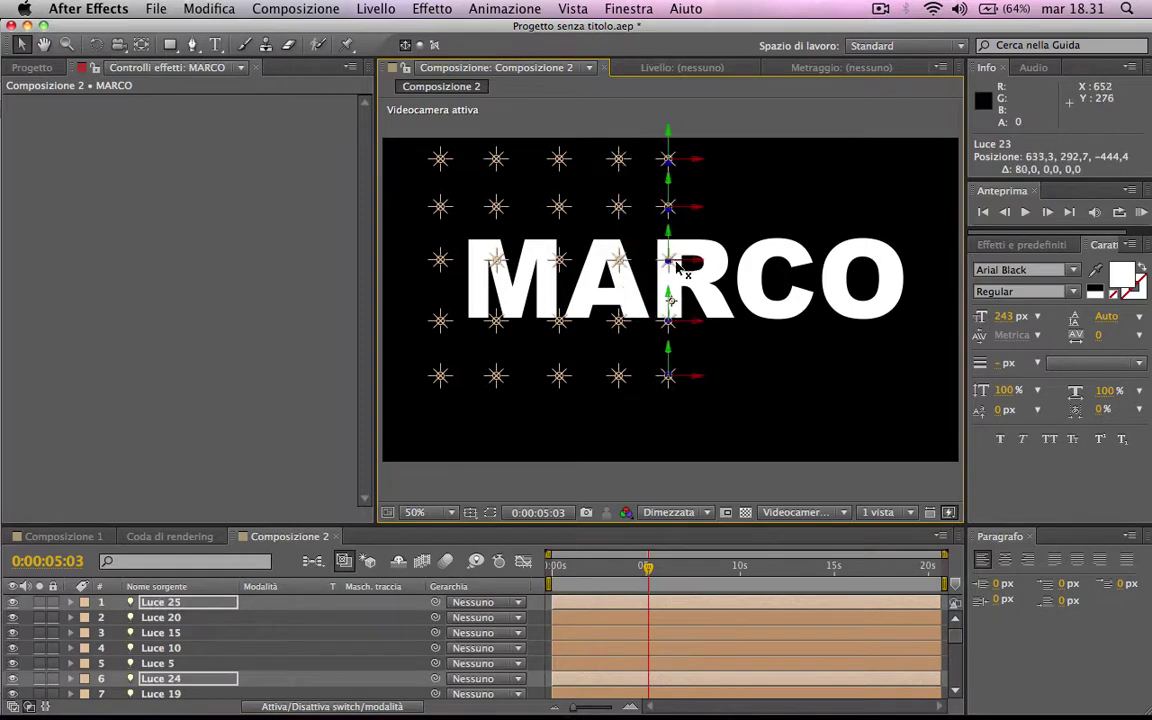
# Continue duplicating columns rightward over C and O to the frame's right edge, reaching Luce 50
pyautogui.press('super+d')
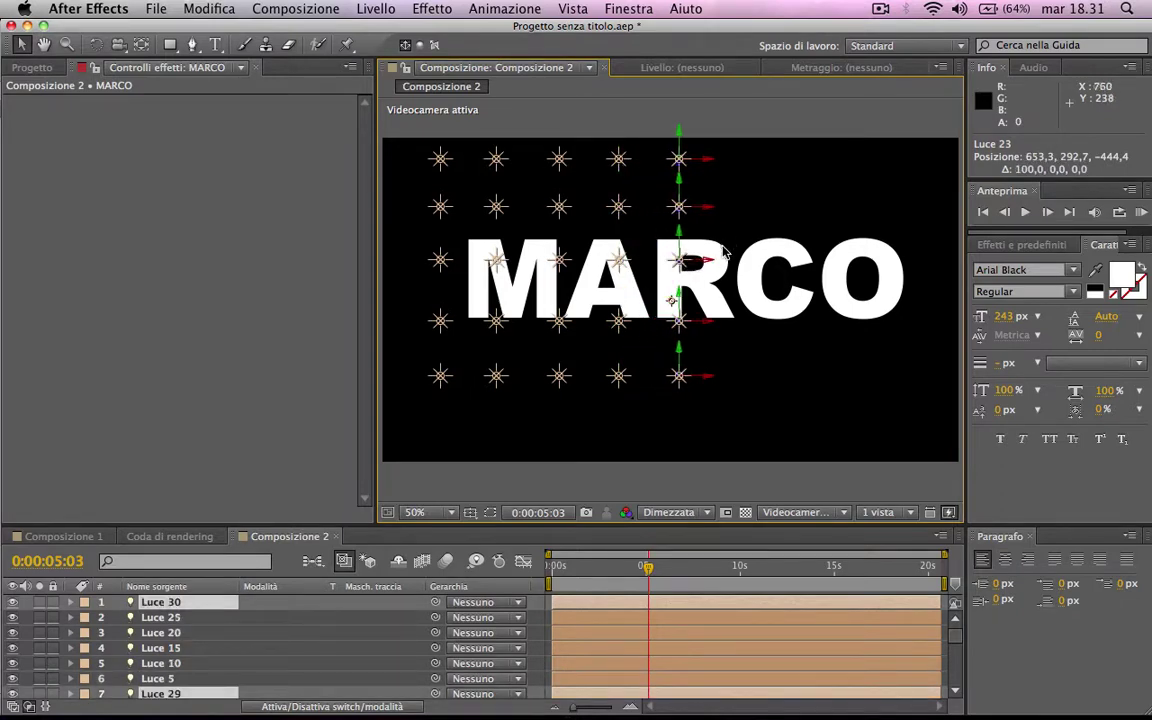
pyautogui.moveTo(709, 262); pyautogui.dragTo(752, 262)
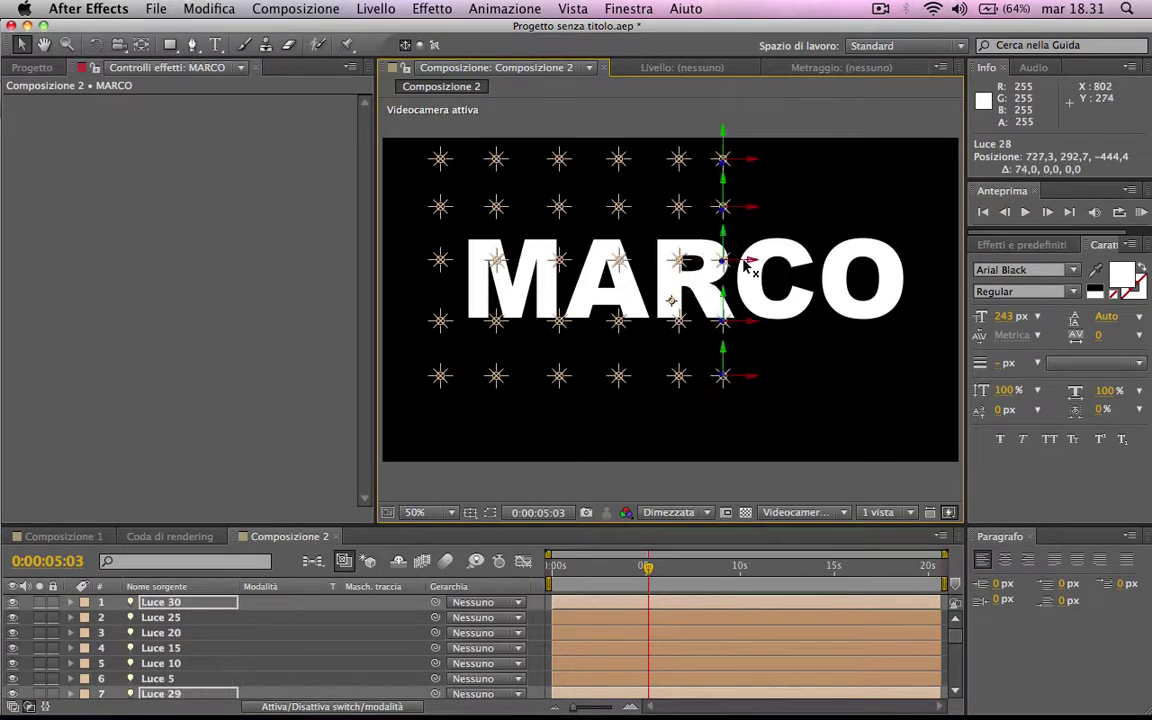
pyautogui.press('super+d')
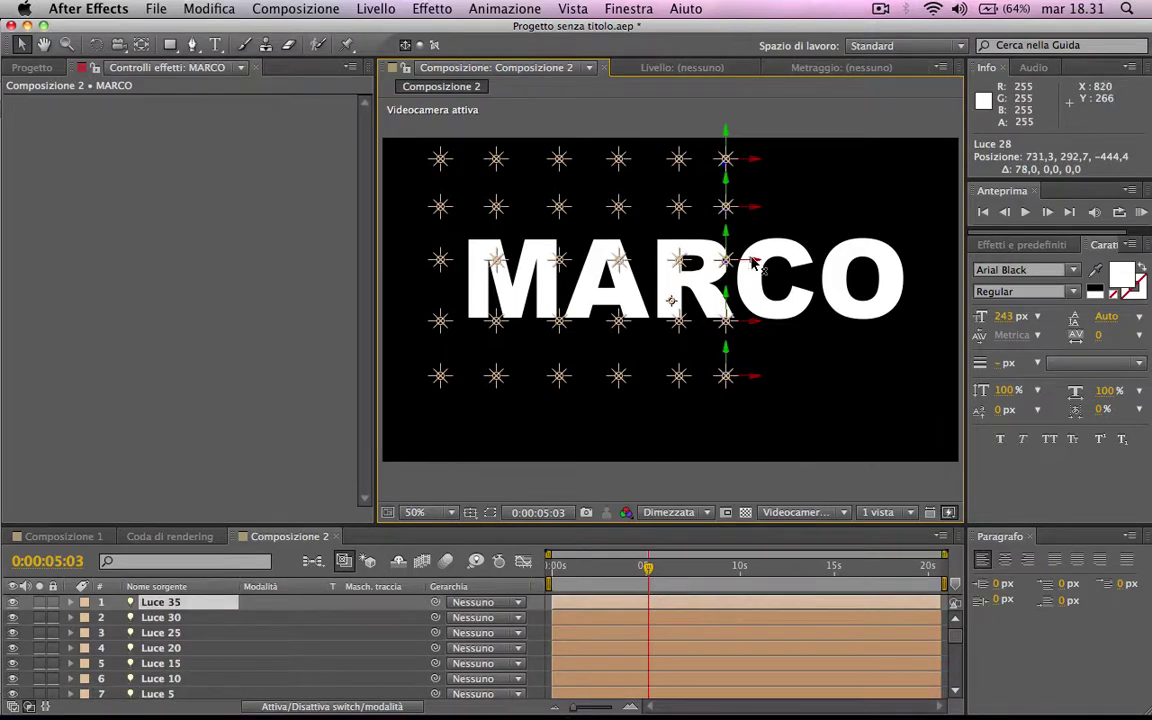
pyautogui.press('super+d')
pyautogui.moveTo(752, 262); pyautogui.dragTo(795, 266)
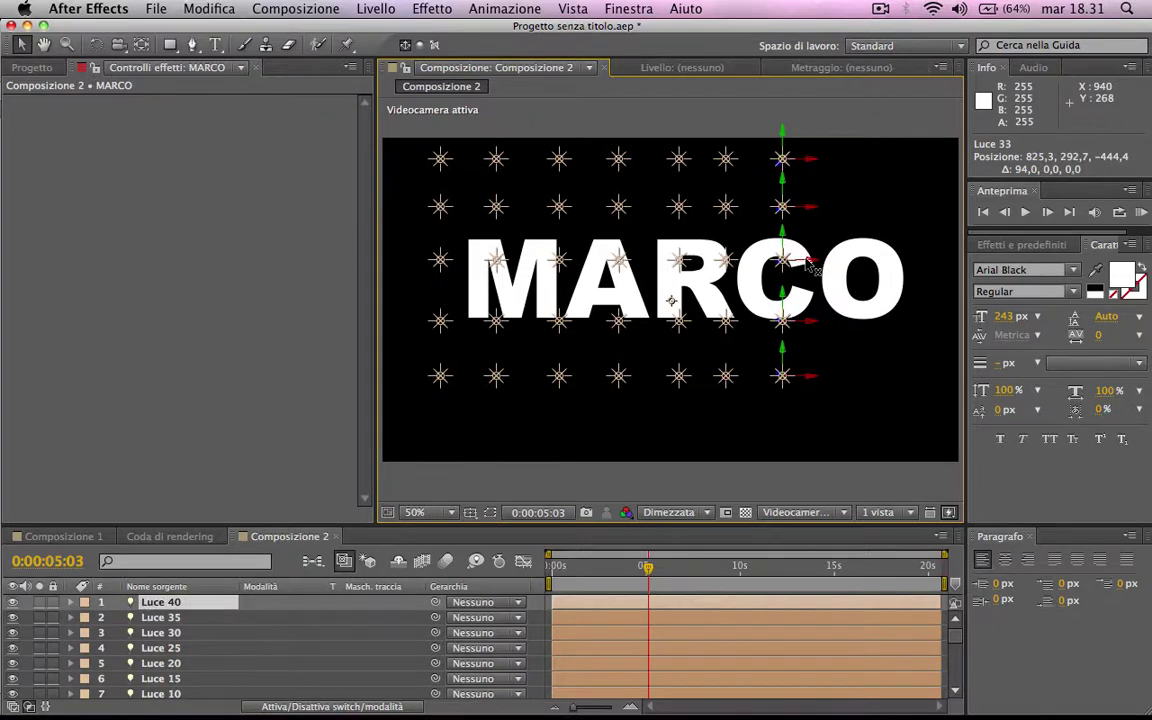
pyautogui.moveTo(808, 262); pyautogui.dragTo(857, 270)
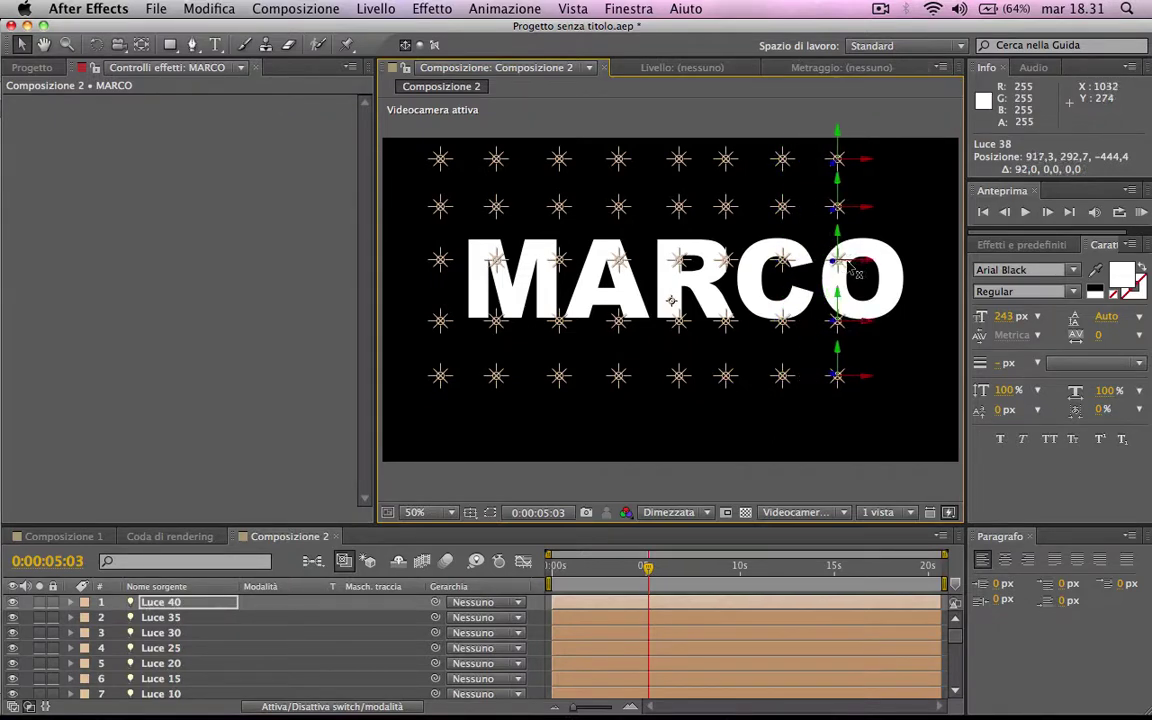
pyautogui.press('super+d')
pyautogui.moveTo(874, 268); pyautogui.dragTo(910, 268)
pyautogui.press('super+d')
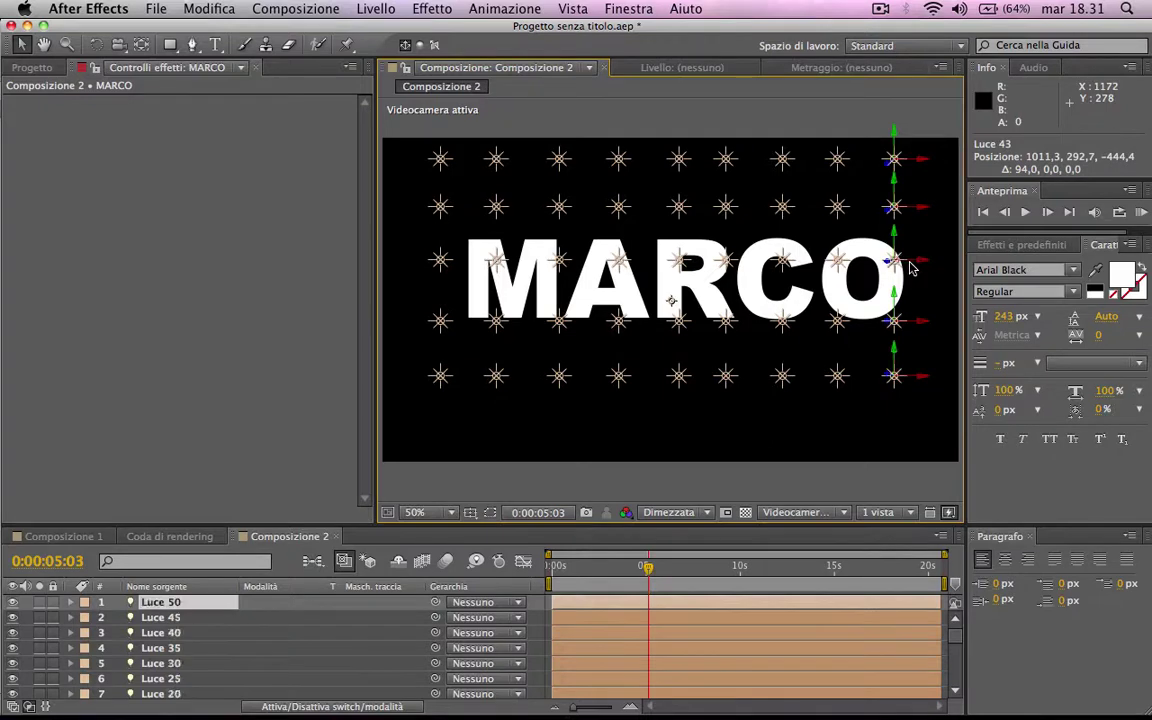
pyautogui.moveTo(921, 265); pyautogui.dragTo(957, 268)
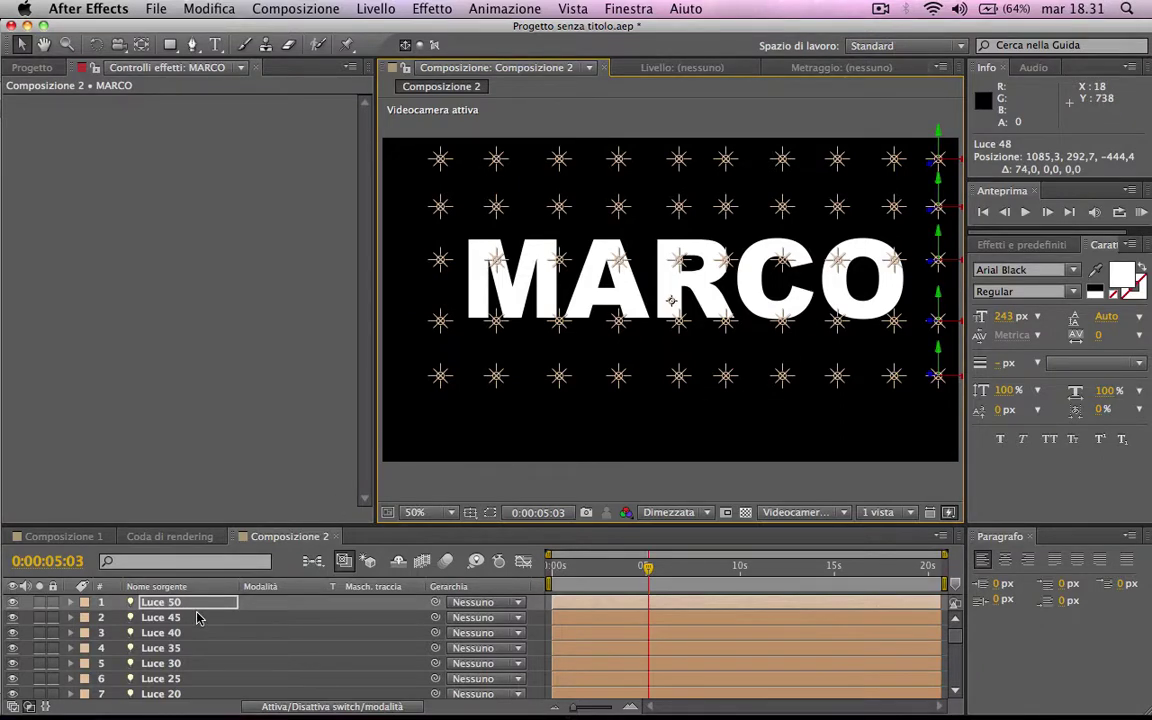
# Select Luce 1 through Luce 50 and turn on their Shy switch
pyautogui.click(310, 706)
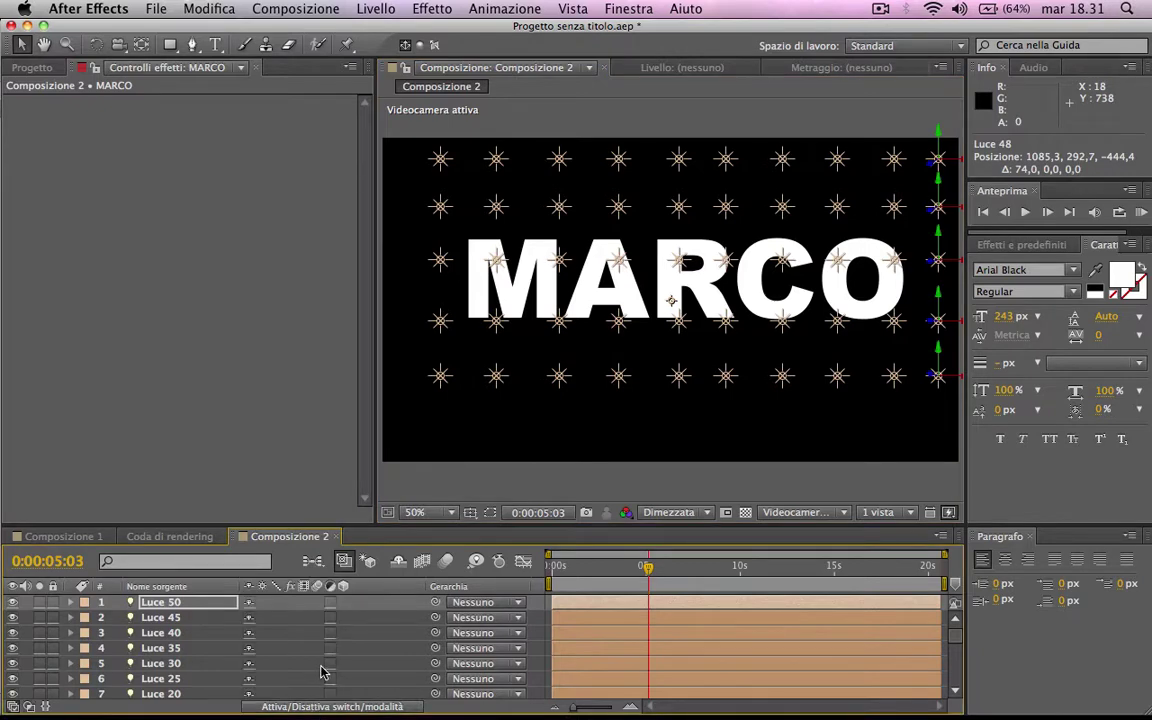
pyautogui.scroll(-15, 321, 672)
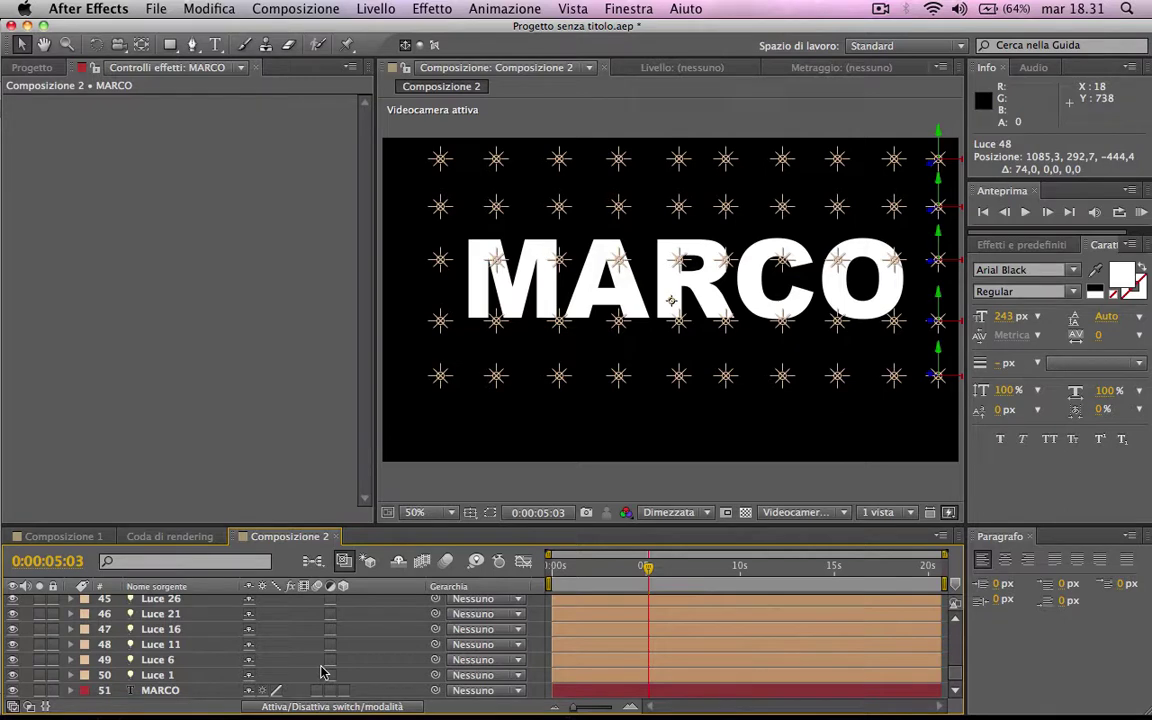
pyautogui.scroll(1, 321, 668)
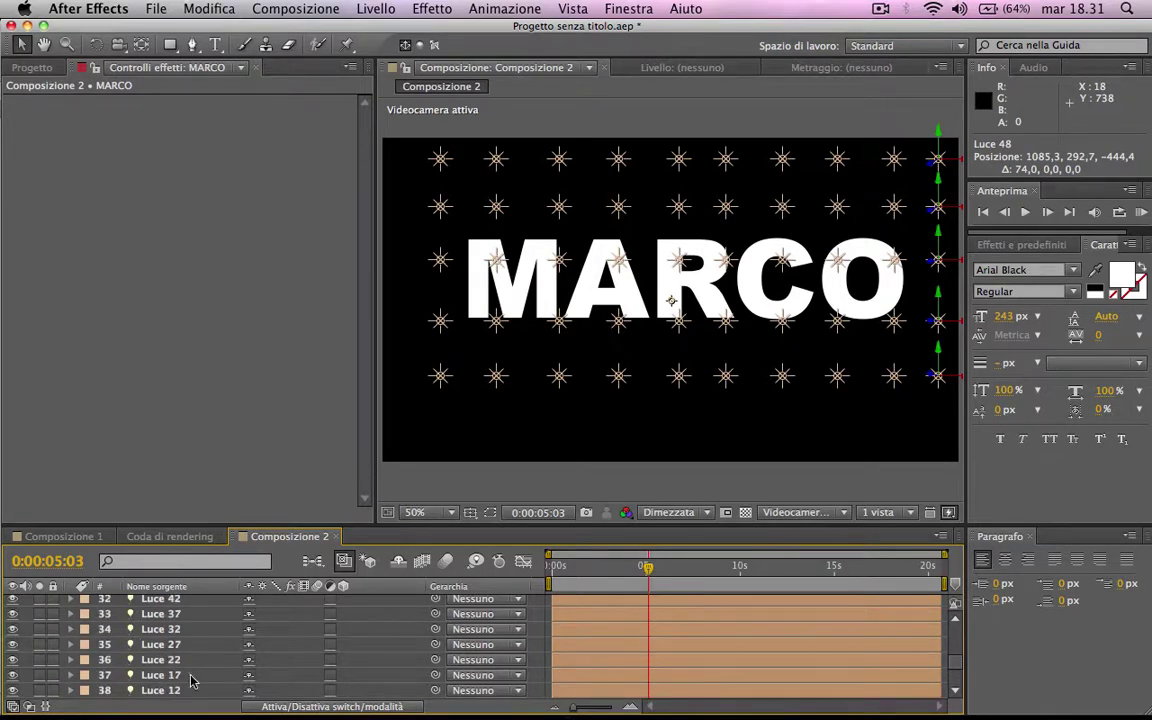
pyautogui.scroll(15, 192, 681)
pyautogui.keyDown('shift'); pyautogui.click(183, 617); pyautogui.keyUp('shift')
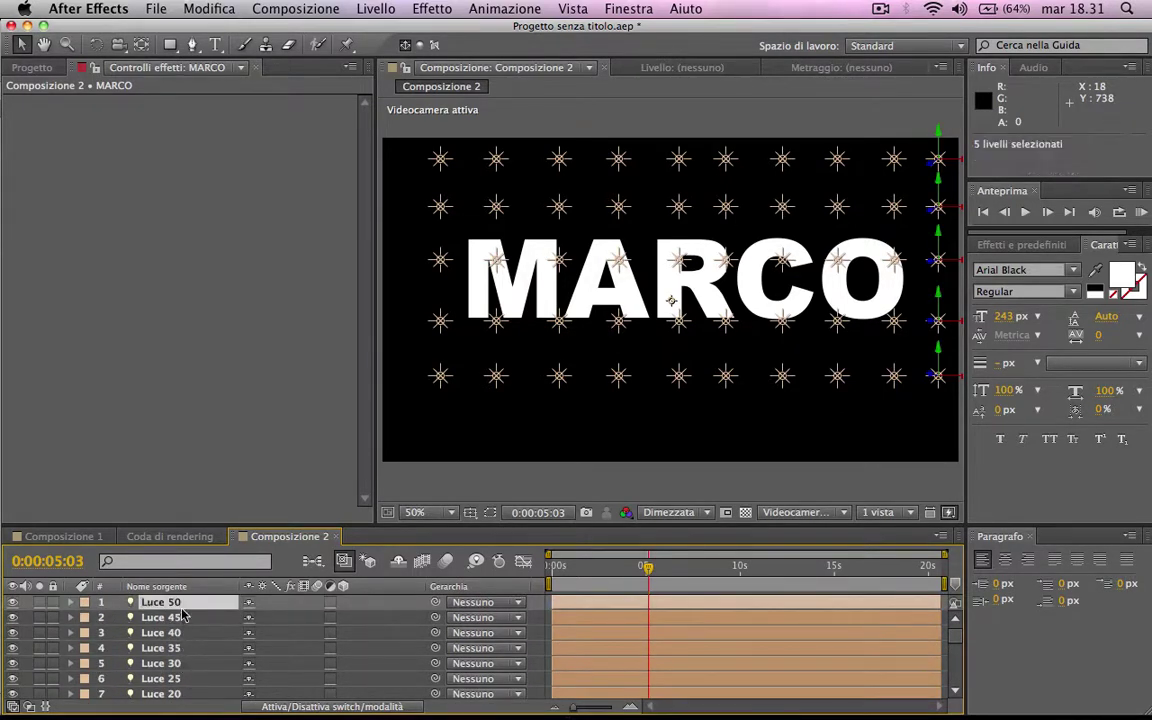
pyautogui.scroll(-3, 183, 617)
pyautogui.scroll(-2, 183, 617)
pyautogui.scroll(-1, 183, 617)
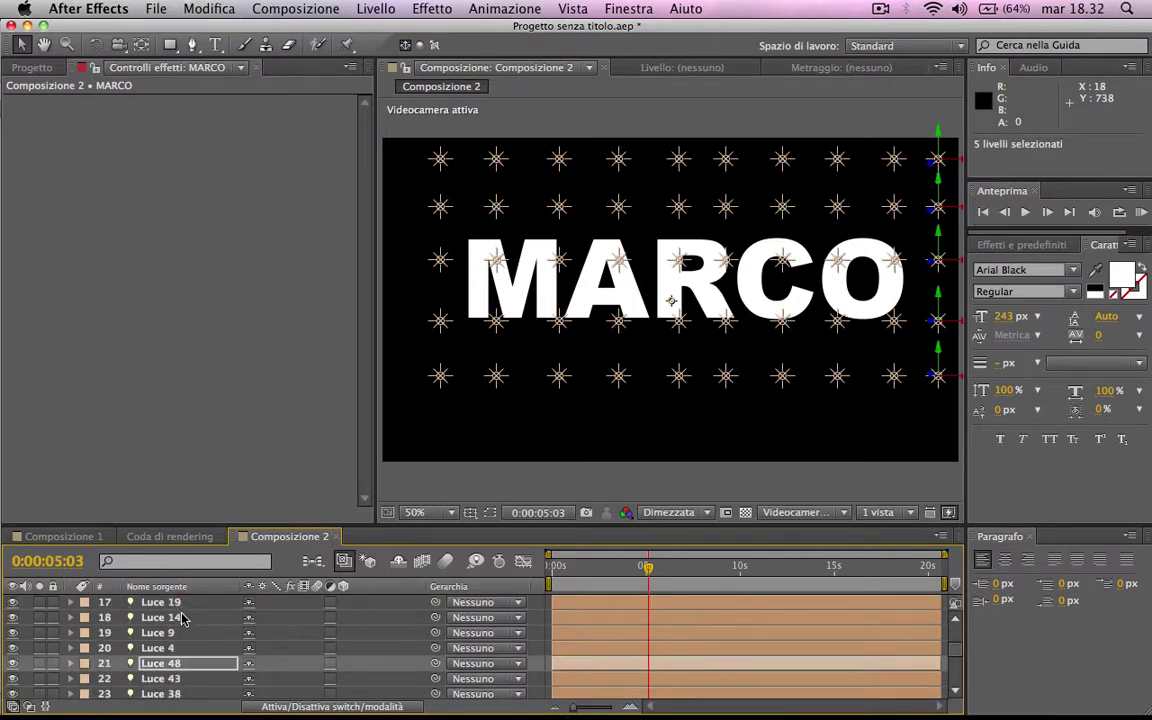
pyautogui.scroll(-2, 183, 617)
pyautogui.scroll(-2, 183, 617)
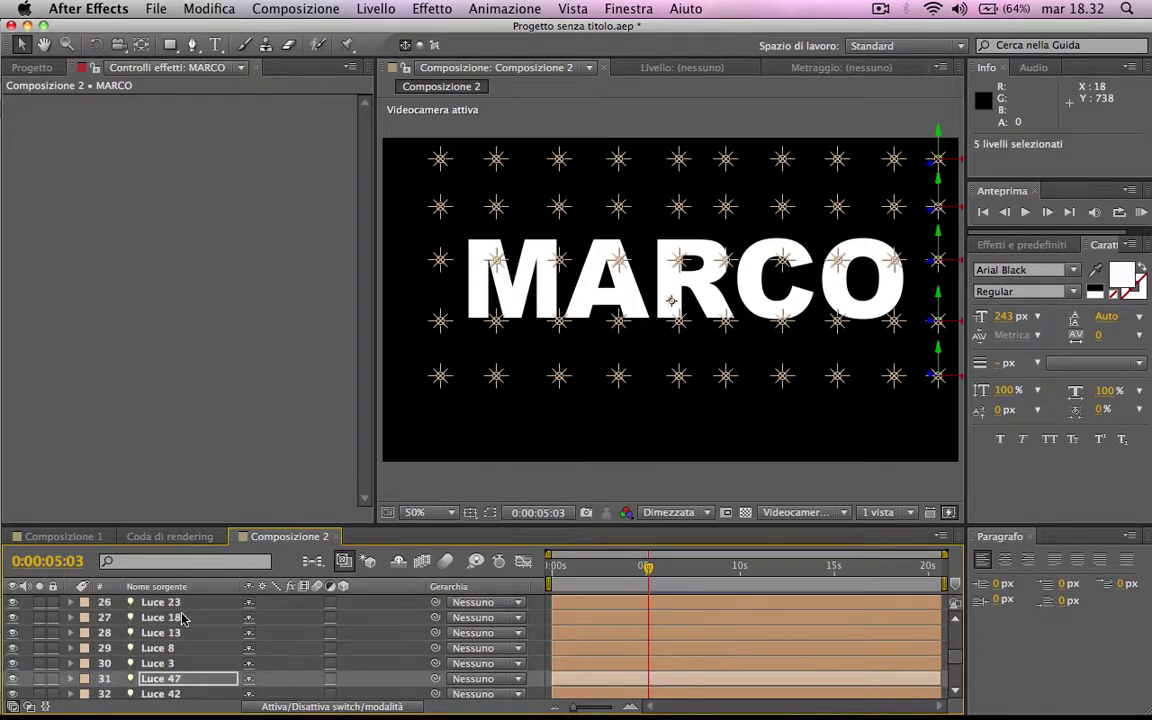
pyautogui.moveTo(954, 656); pyautogui.dragTo(957, 688)
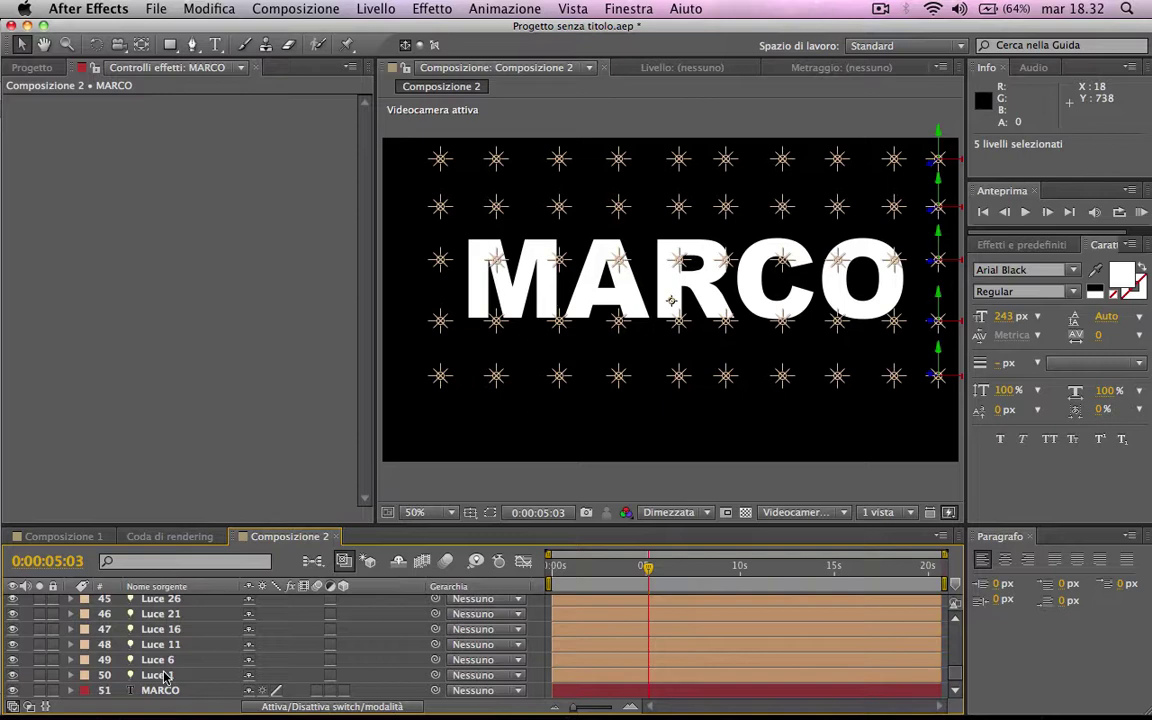
pyautogui.keyDown('shift'); pyautogui.click(163, 676); pyautogui.keyUp('shift')
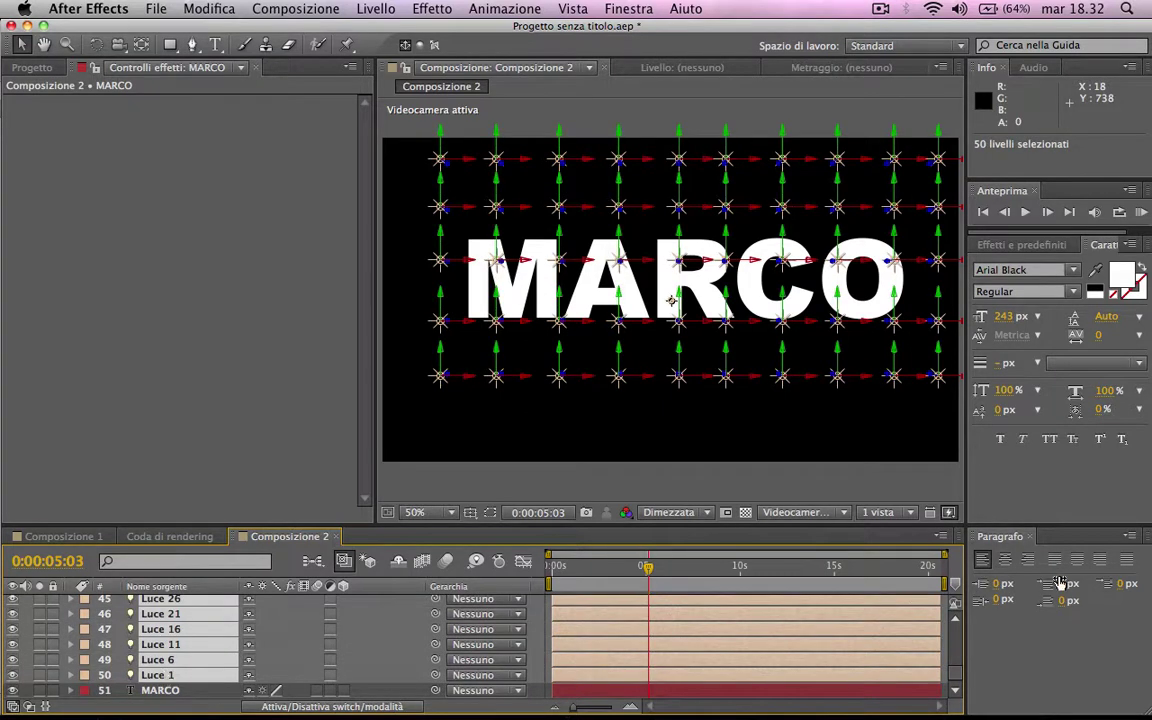
pyautogui.scroll(15, 951, 684)
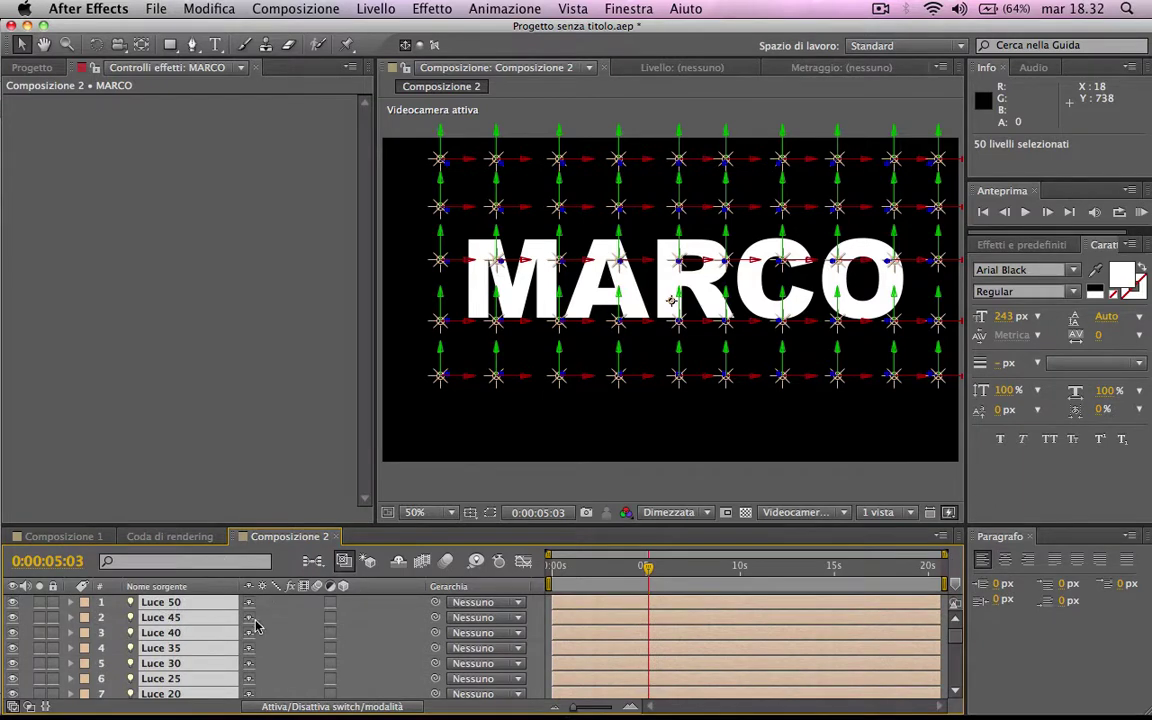
pyautogui.click(249, 615)
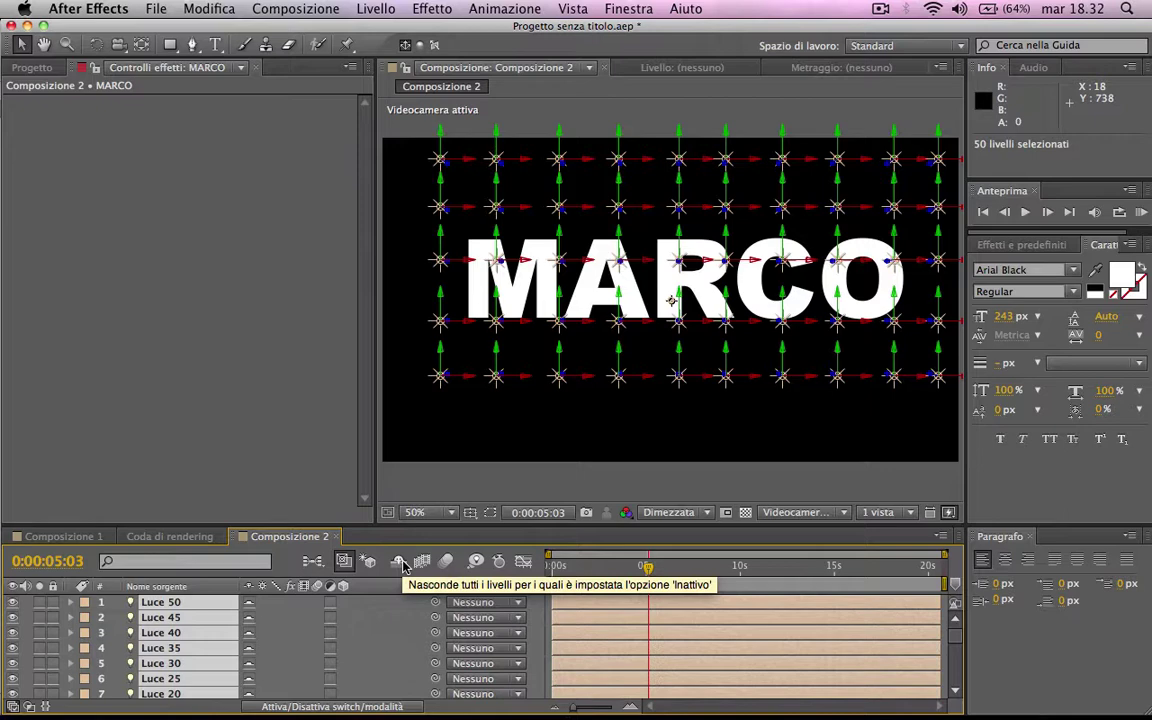
# Hide shy layers so only MARCO is listed, then find Optical Flares in Effects & Presets
pyautogui.click(399, 562)
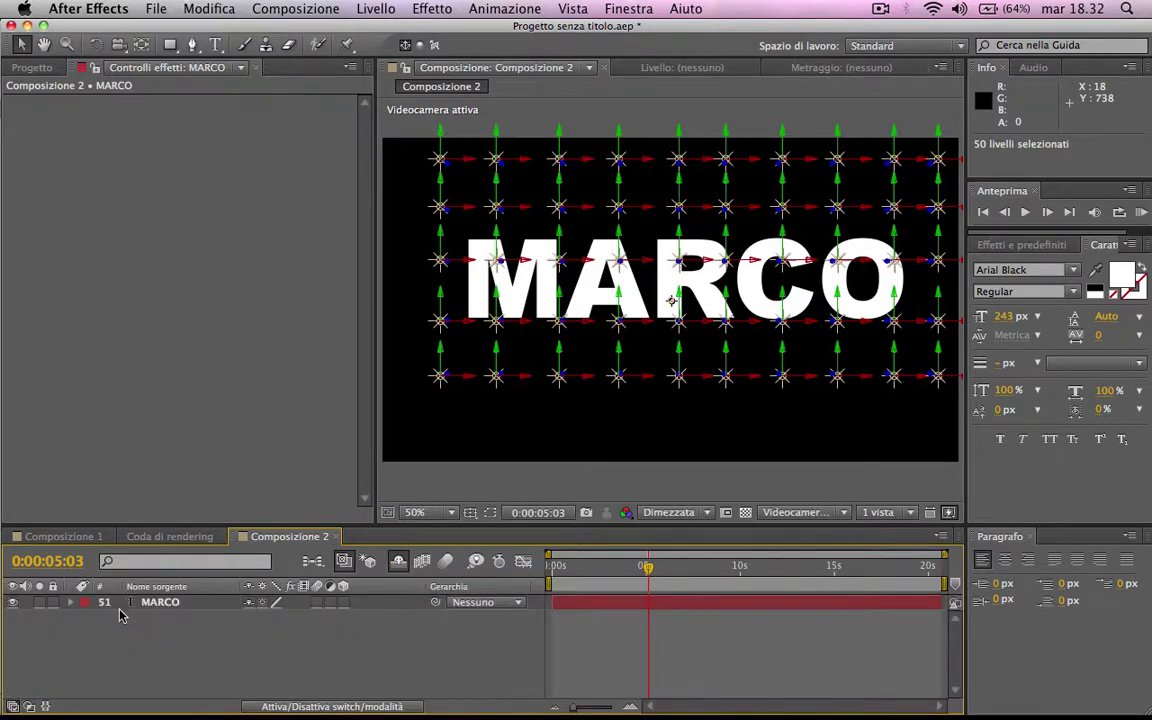
pyautogui.click(145, 603)
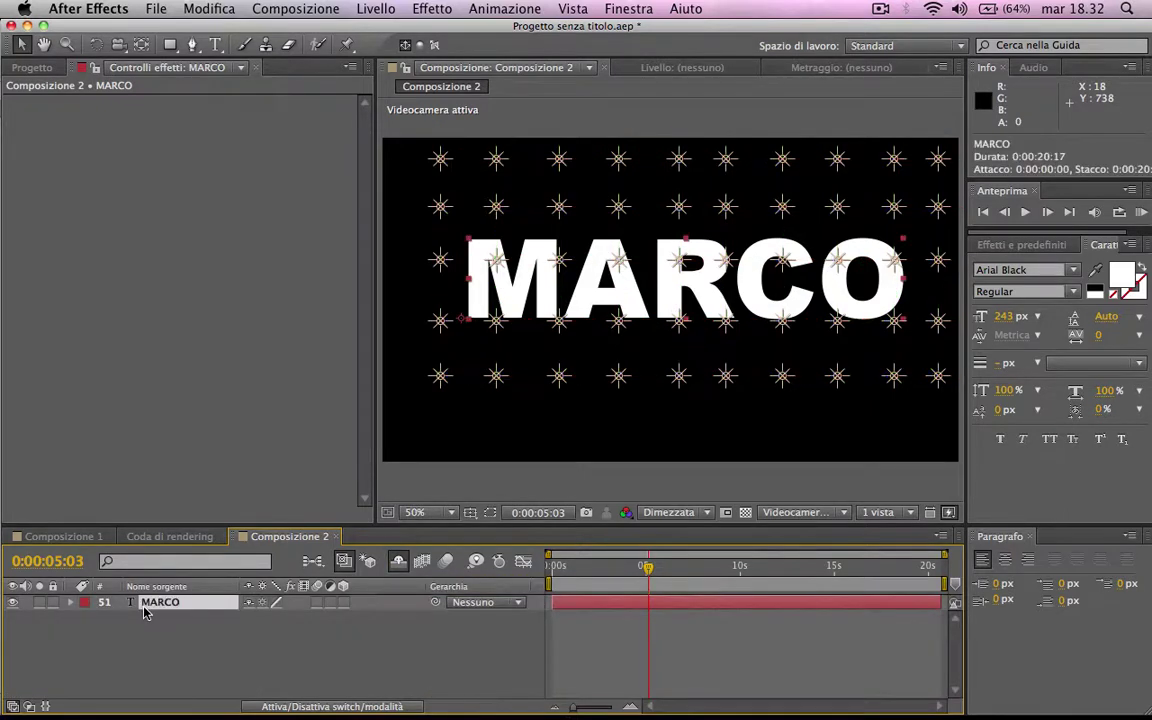
pyautogui.click(1020, 244)
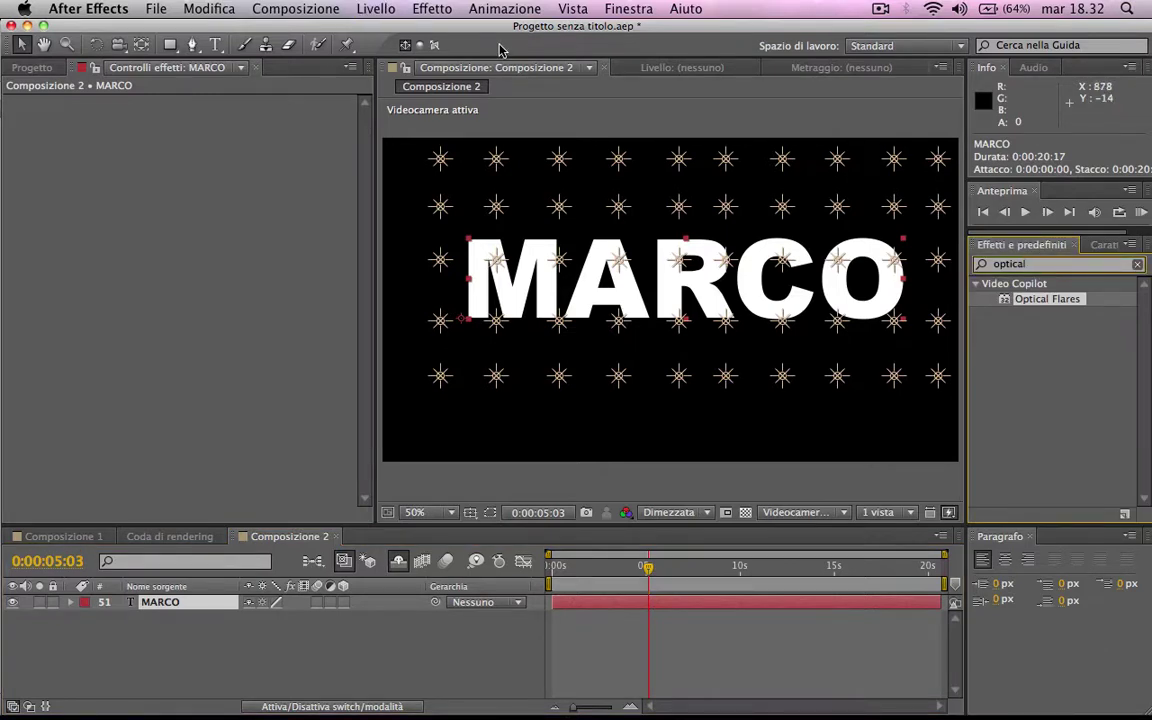
# Create a new green solid and apply Optical Flares to it
pyautogui.click(270, 630)
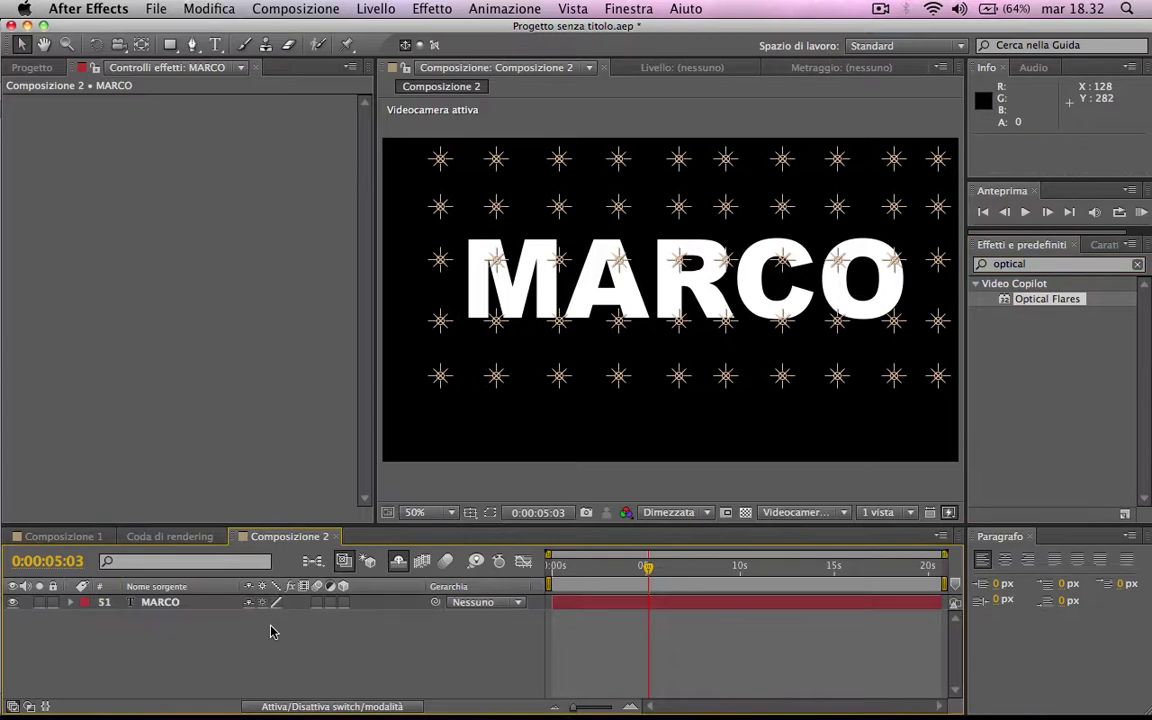
pyautogui.hotkey('ctrl', 'y')
pyautogui.press('Return')
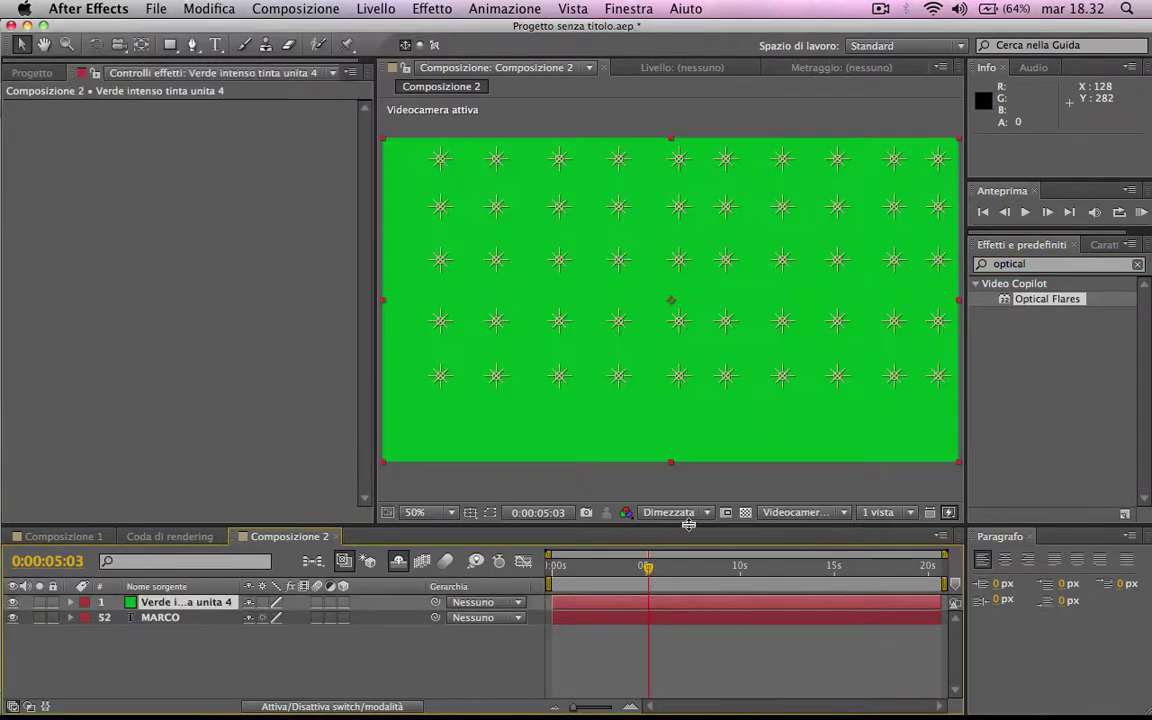
pyautogui.moveTo(1048, 305); pyautogui.dragTo(640, 610)
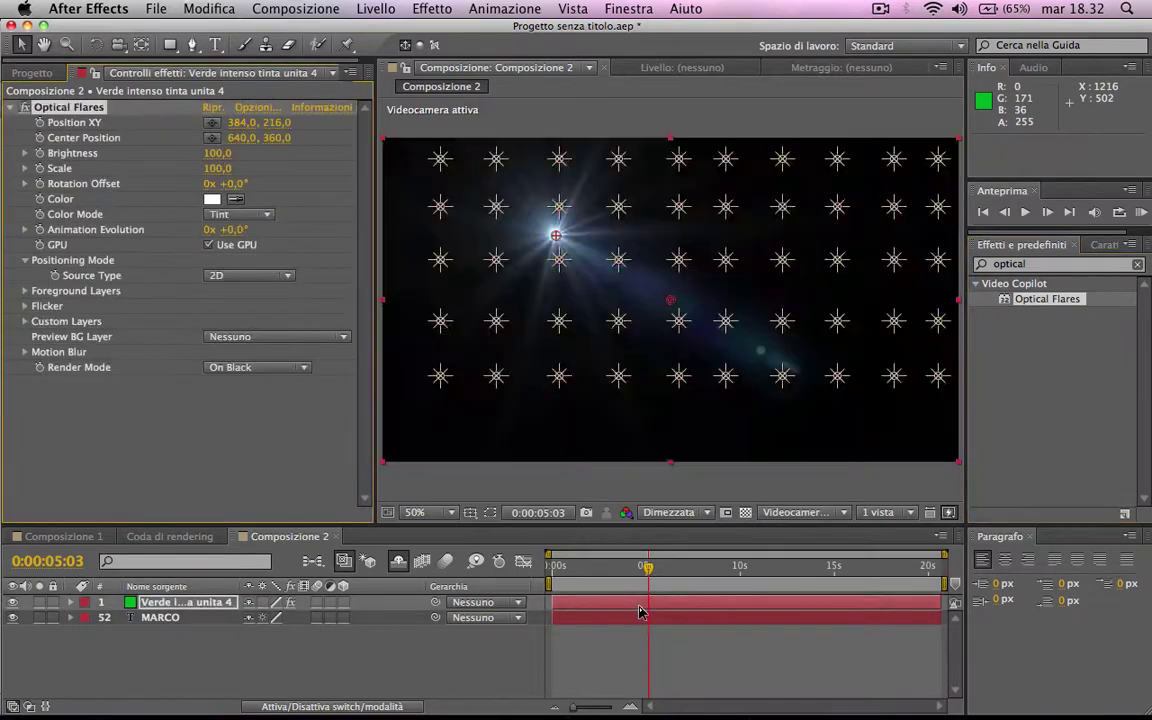
# Set the Optical Flares positioning Source Type to Track Lights
pyautogui.click(241, 279)
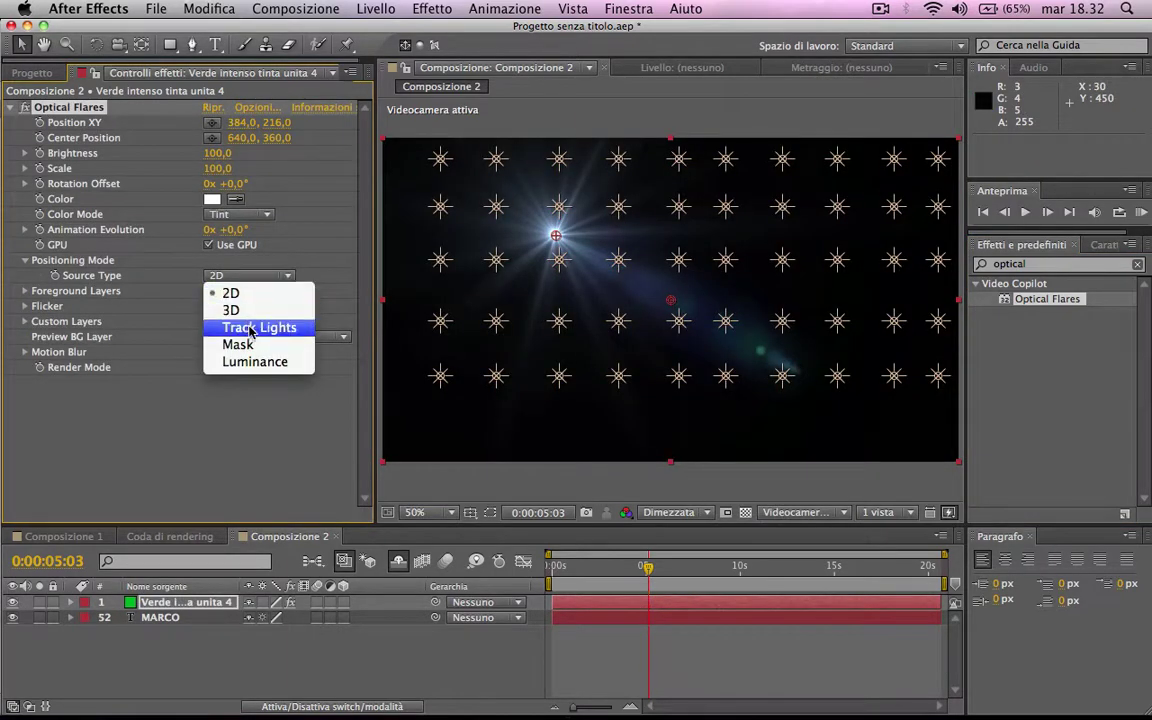
pyautogui.click(251, 329)
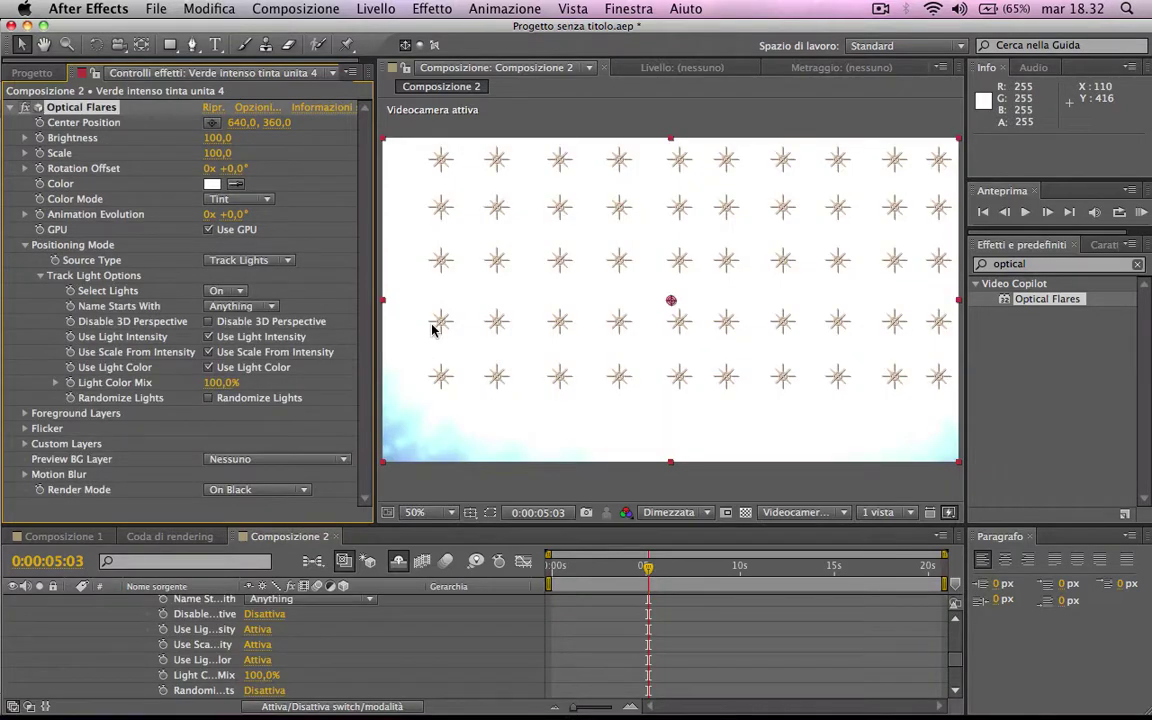
pyautogui.click(222, 461)
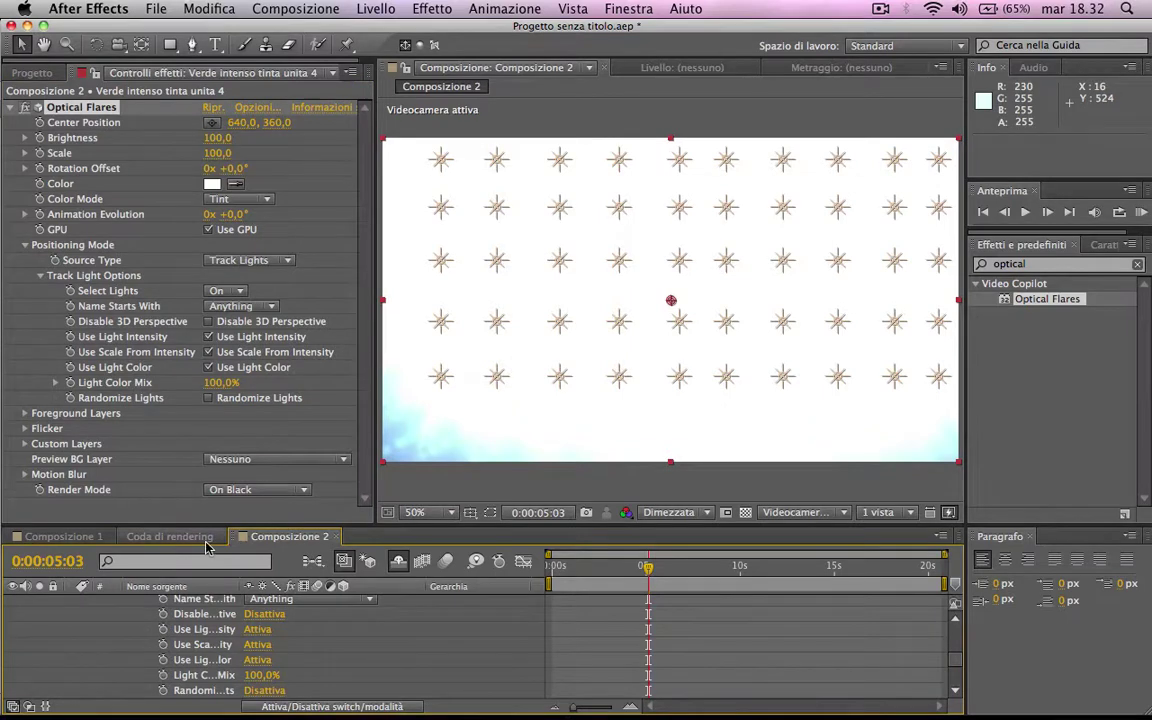
pyautogui.scroll(5, 156, 573)
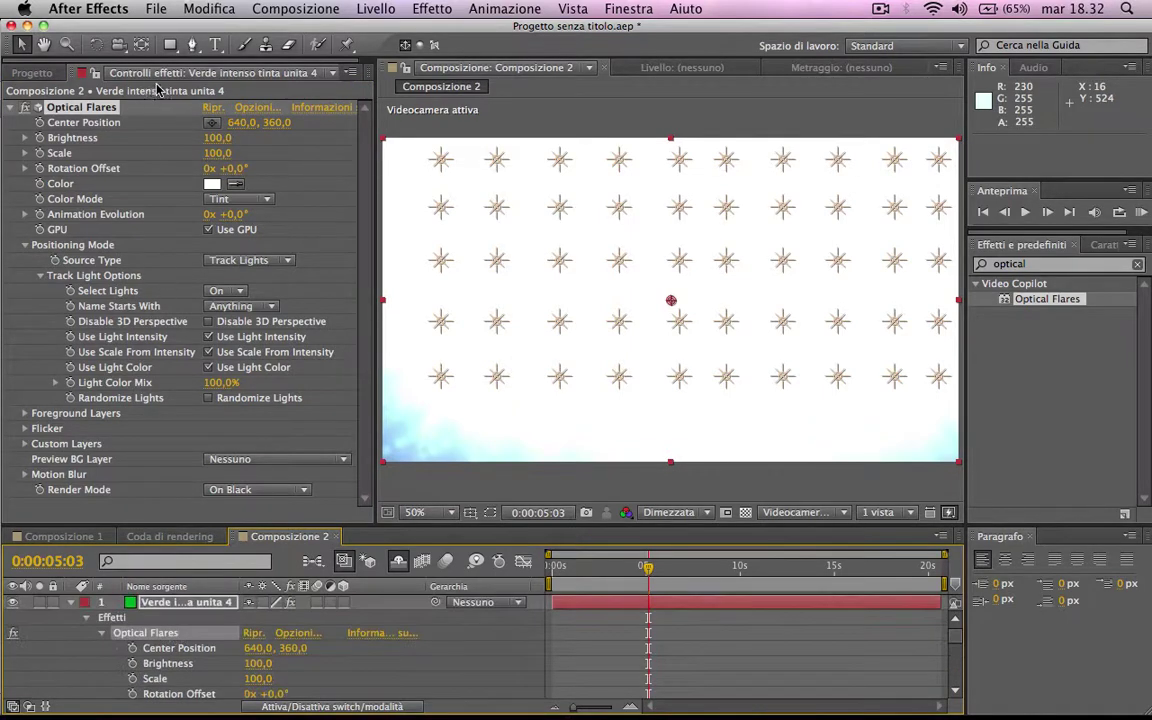
# Reduce the flare scale to 60 and load the per luminance preset from _Custom Presets
pyautogui.moveTo(214, 153); pyautogui.dragTo(173, 141)
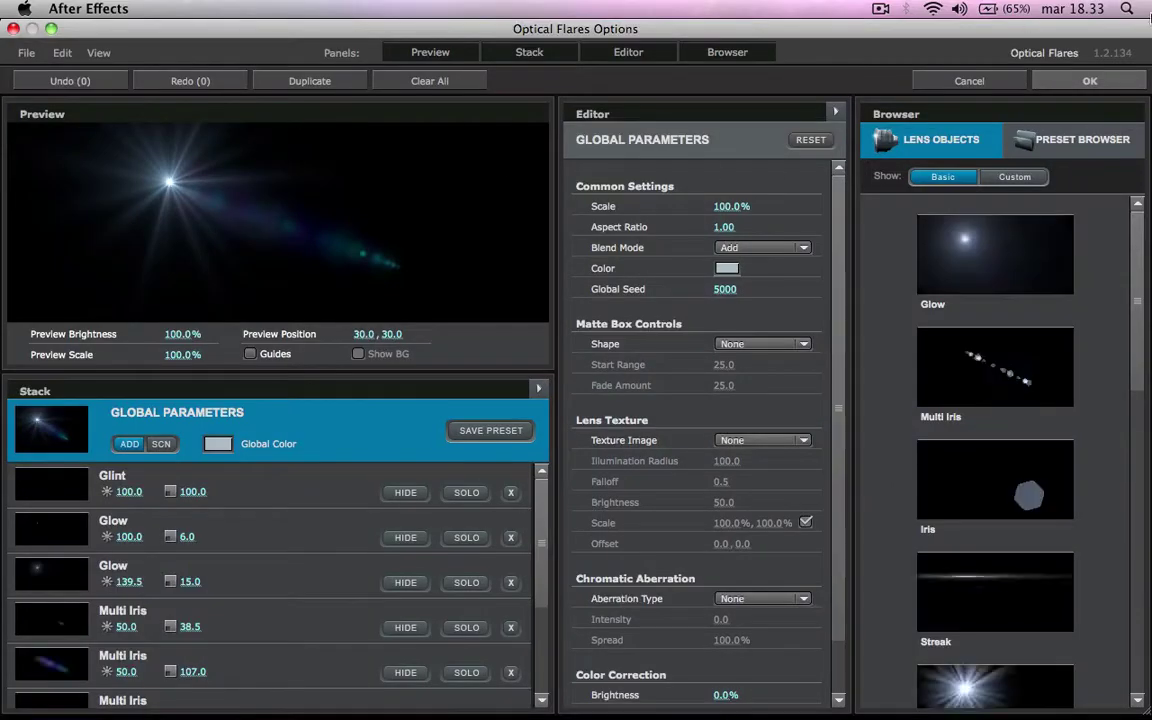
pyautogui.click(1000, 145)
pyautogui.doubleClick(1040, 257)
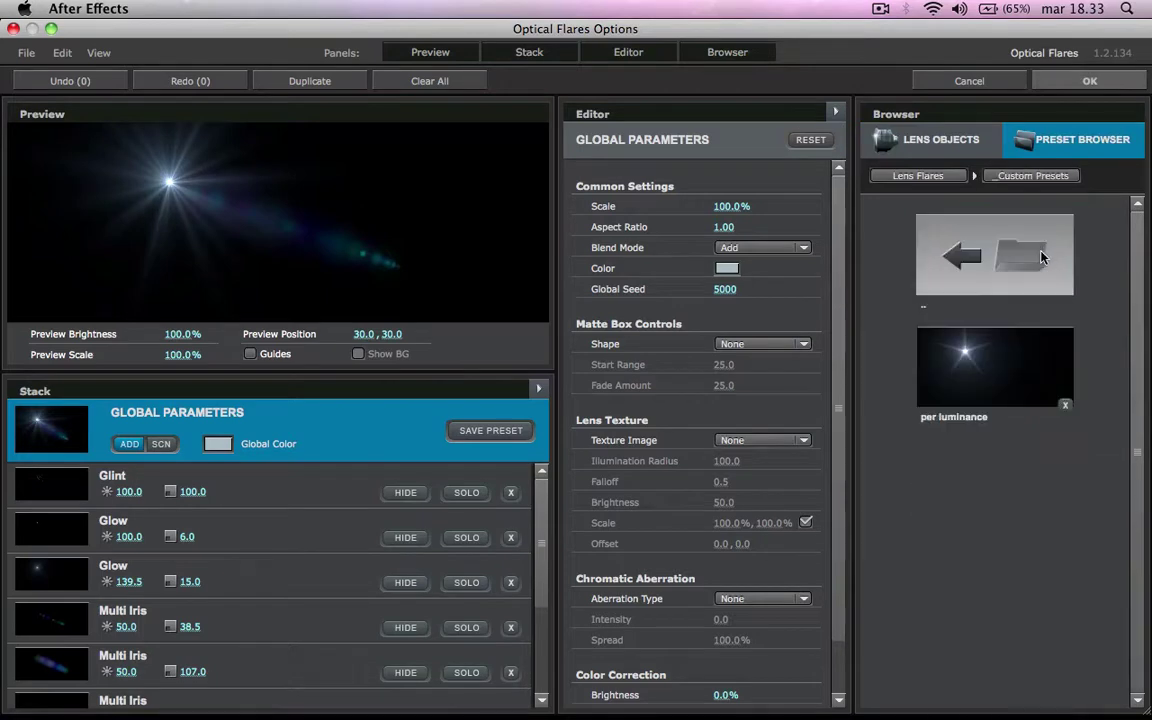
pyautogui.click(1033, 367)
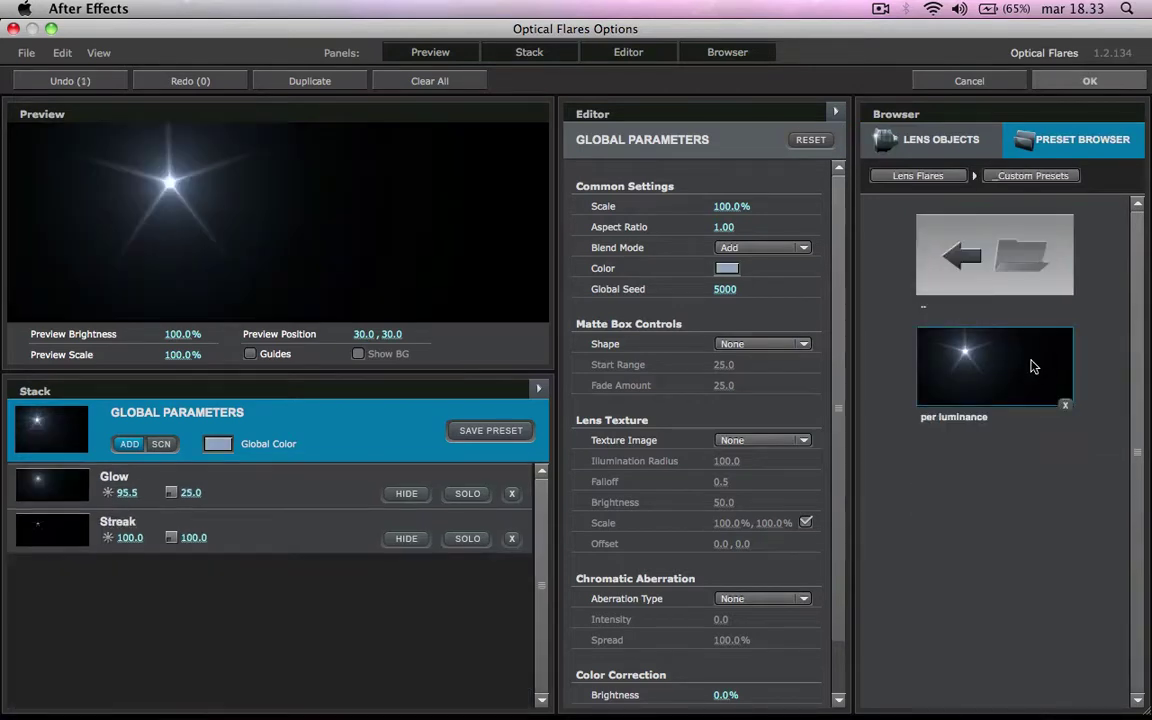
# Inspect the Glow and Streak elements in the flare stack
pyautogui.click(71, 489)
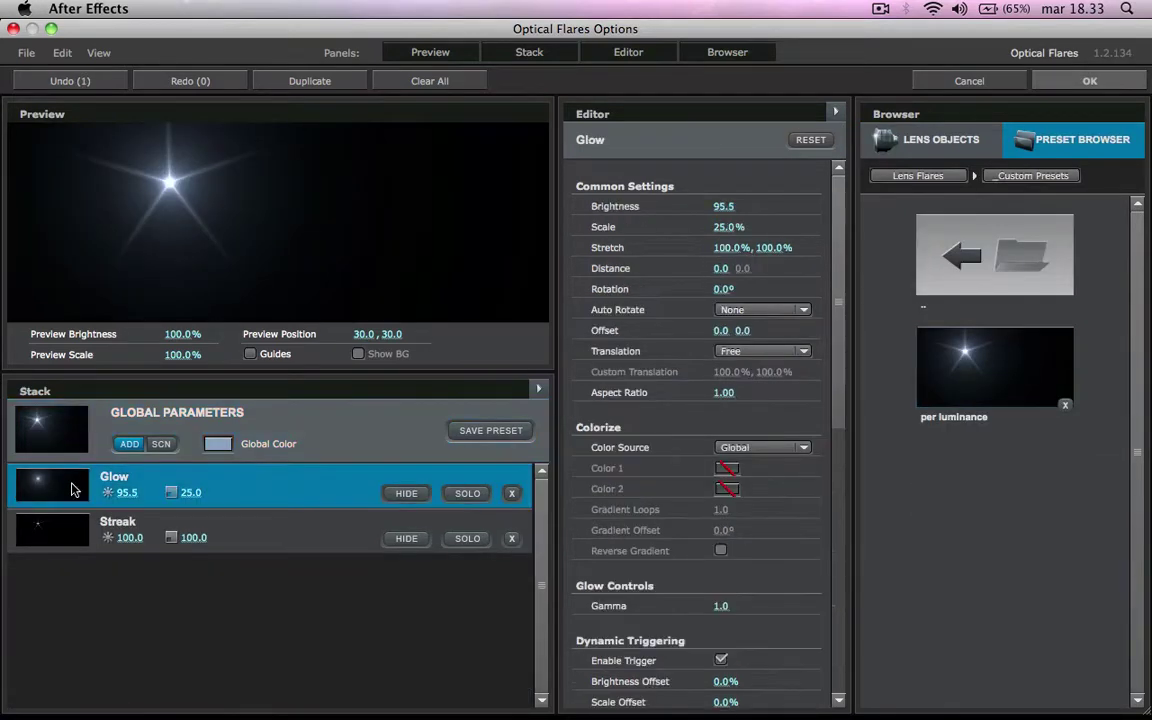
pyautogui.click(73, 522)
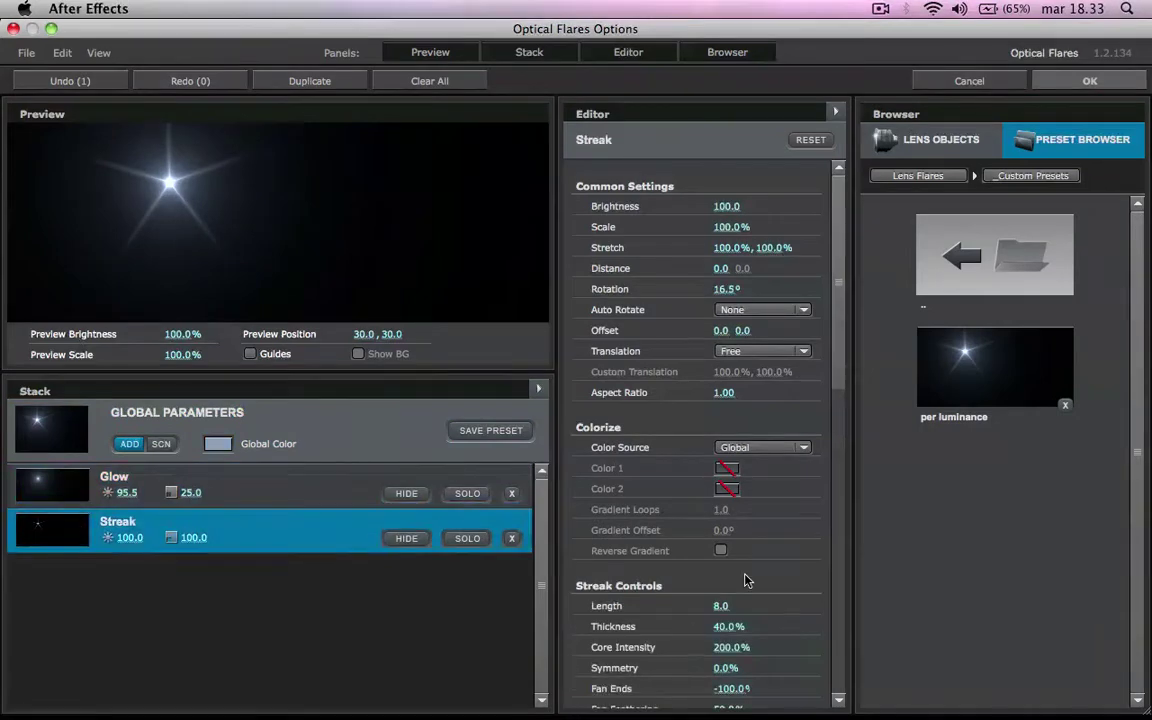
pyautogui.scroll(-2, 746, 580)
pyautogui.scroll(-3, 746, 580)
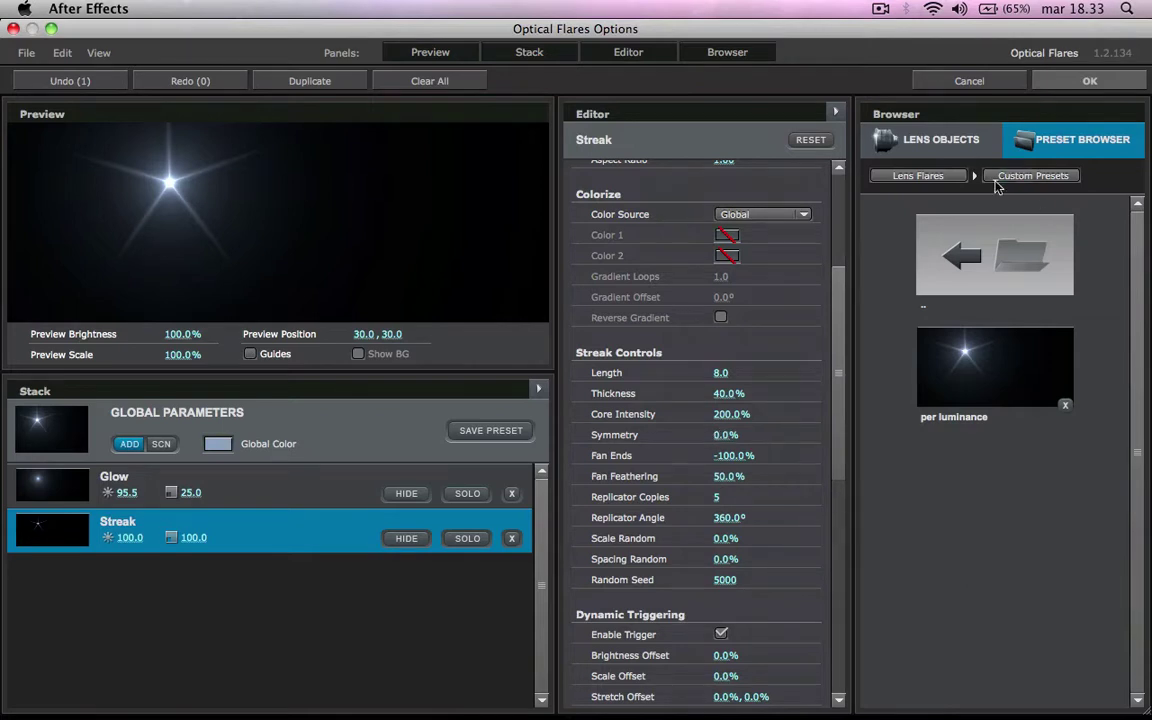
# Hide the original Streak and add a test Streak with 5 copies, 0% symmetry, in a 360° fan
pyautogui.click(414, 538)
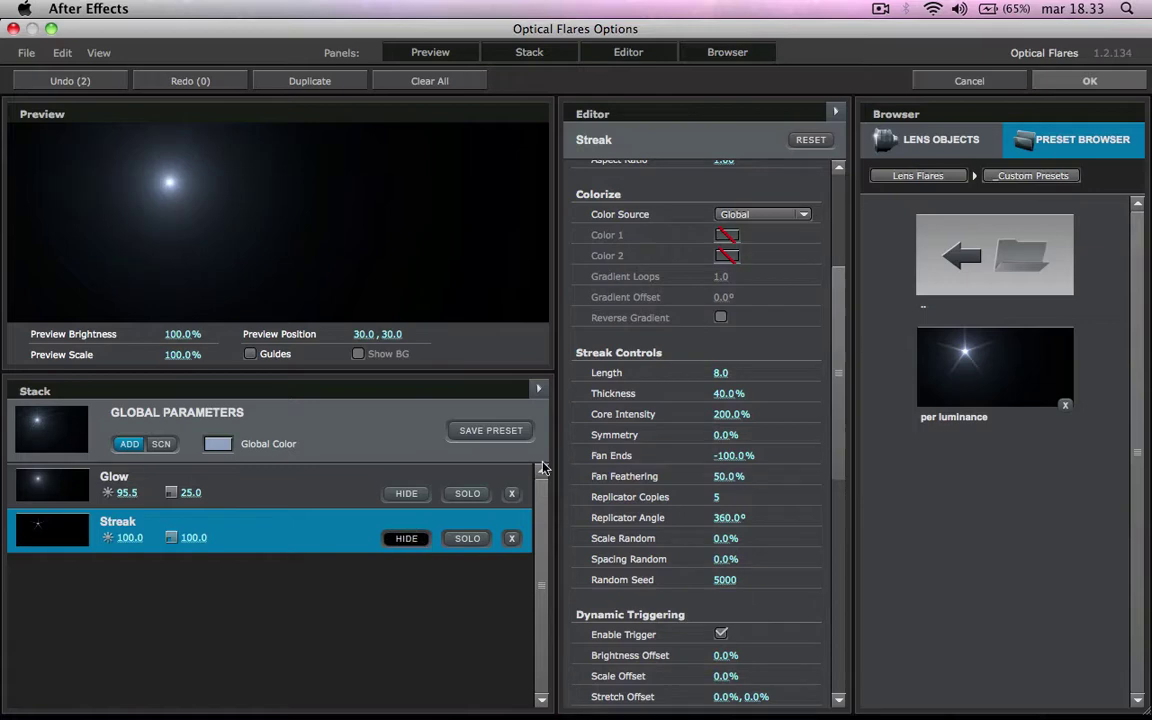
pyautogui.click(937, 152)
pyautogui.click(966, 620)
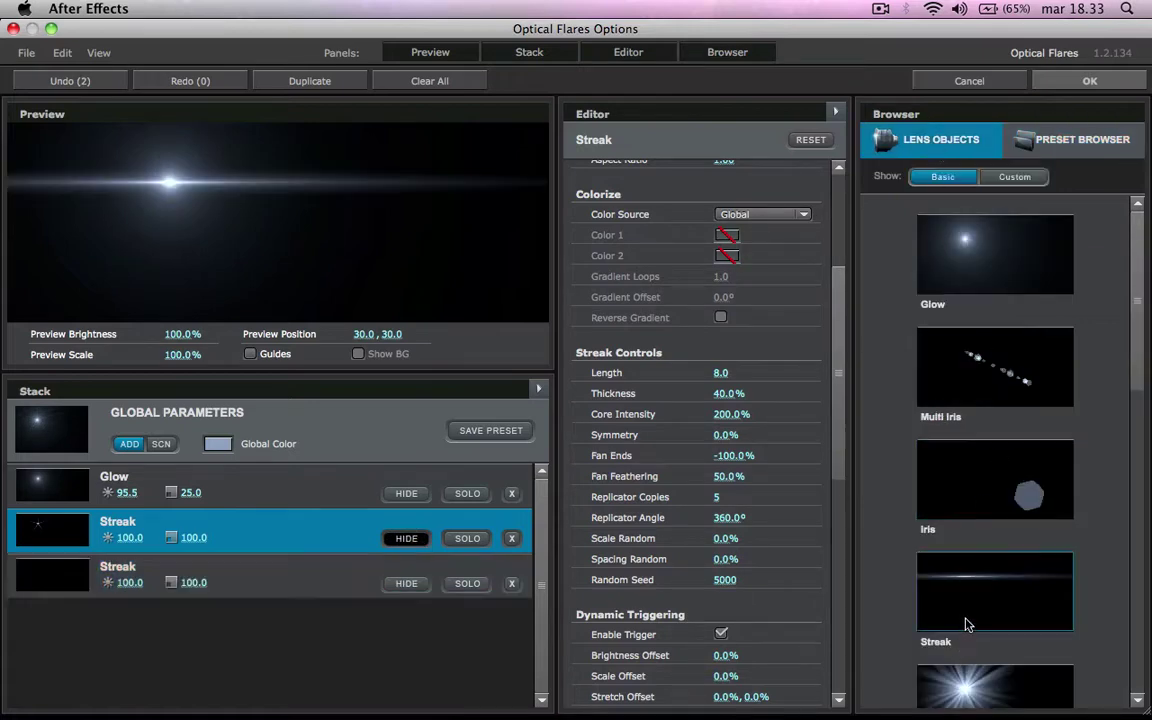
pyautogui.click(716, 497)
pyautogui.write('5')
pyautogui.press('Return')
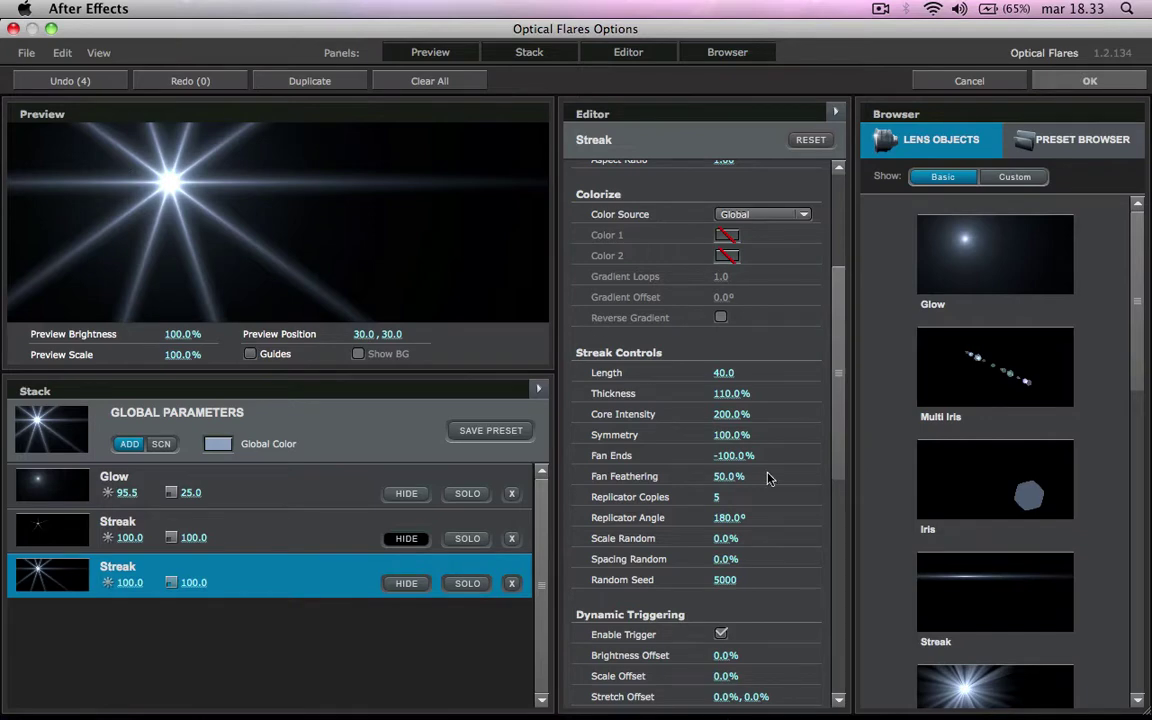
pyautogui.click(731, 435)
pyautogui.write('0')
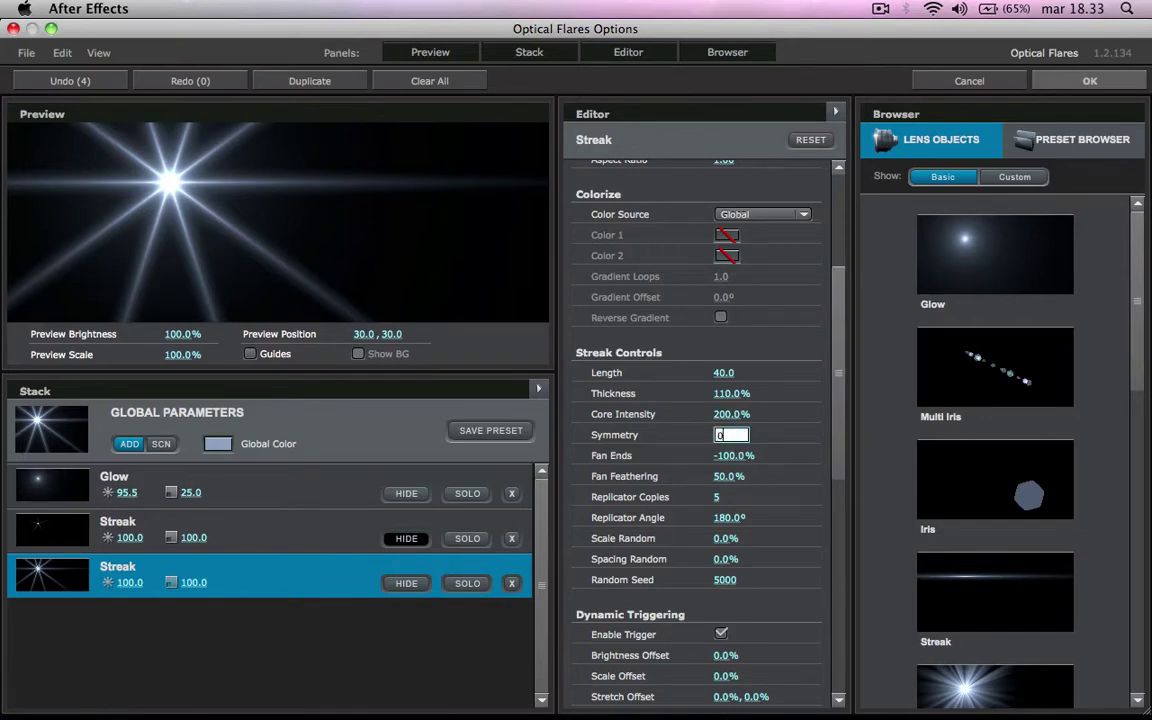
pyautogui.press('Return')
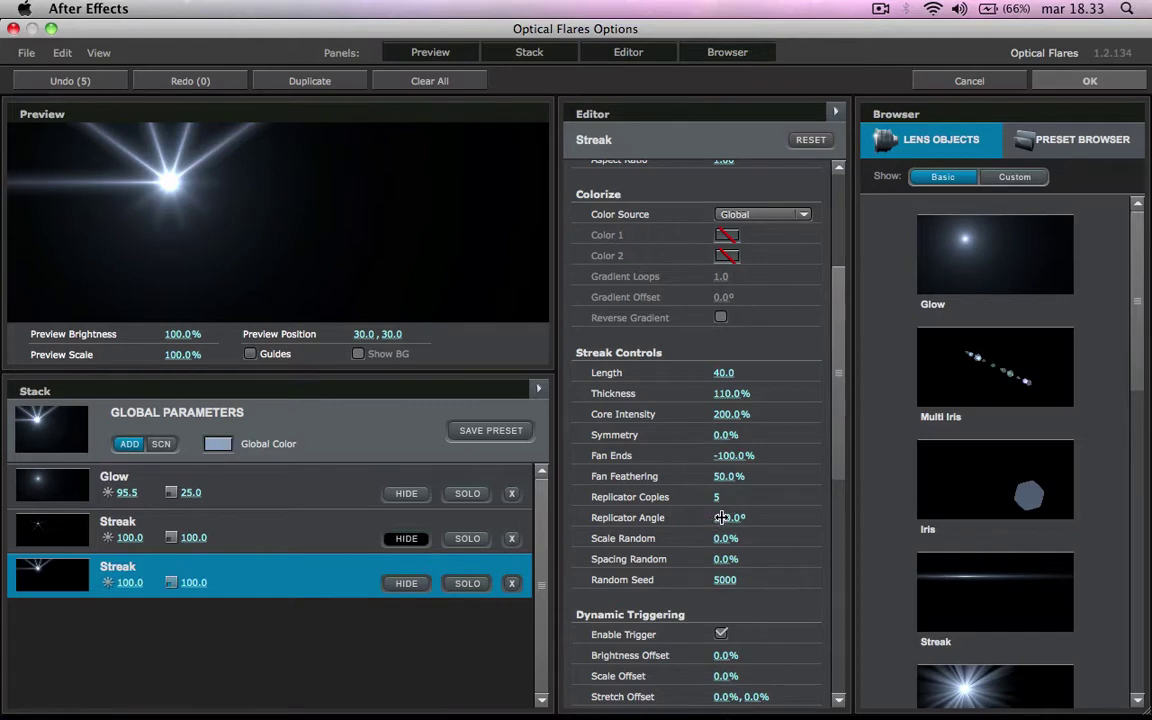
pyautogui.moveTo(725, 517); pyautogui.dragTo(1057, 452)
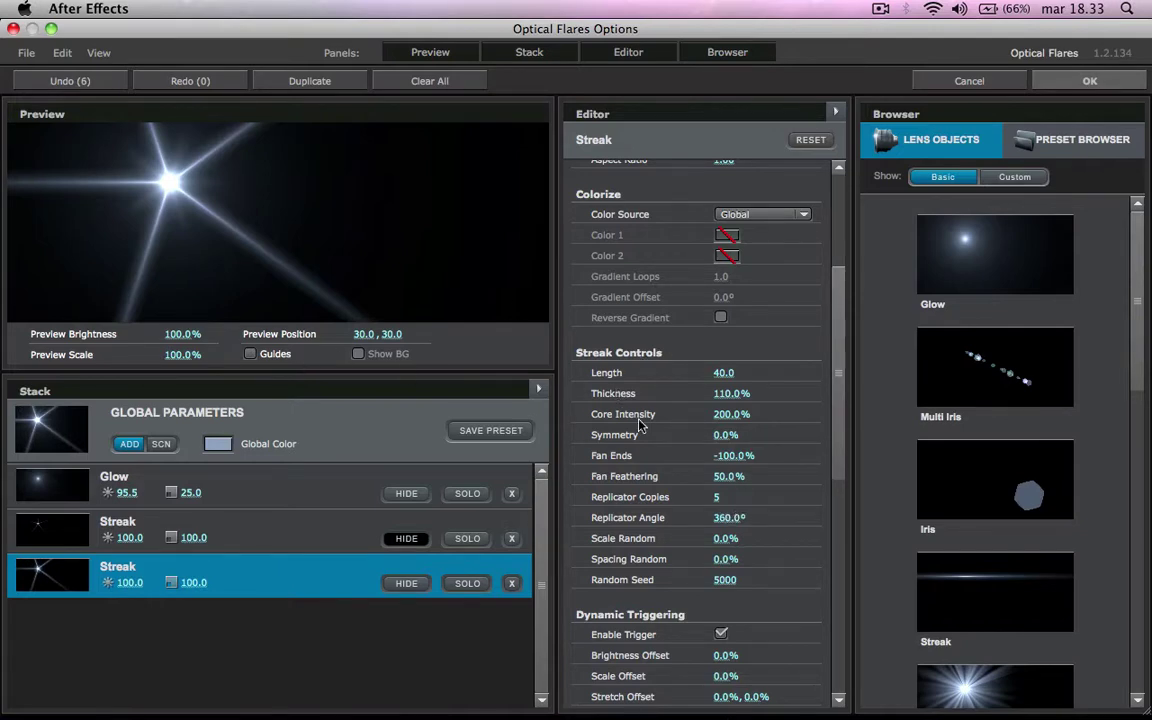
# Rotate the test streak slightly and adjust one more of its settings
pyautogui.scroll(1, 641, 424)
pyautogui.scroll(5, 641, 424)
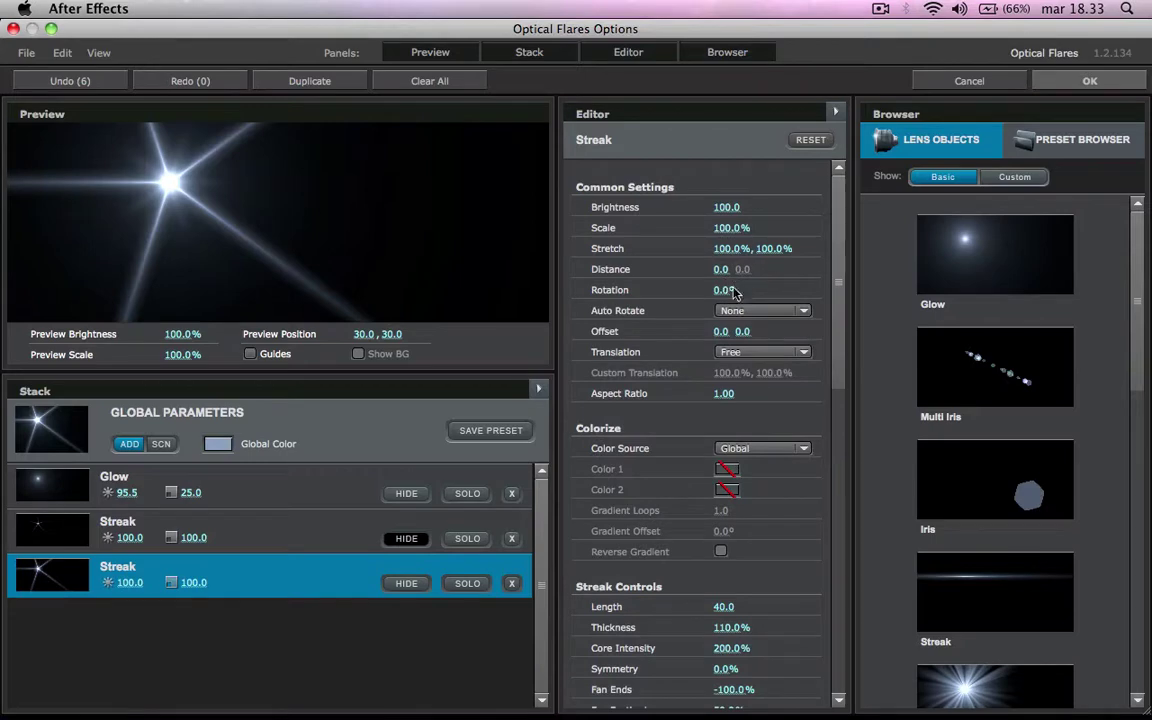
pyautogui.moveTo(733, 291); pyautogui.dragTo(751, 292)
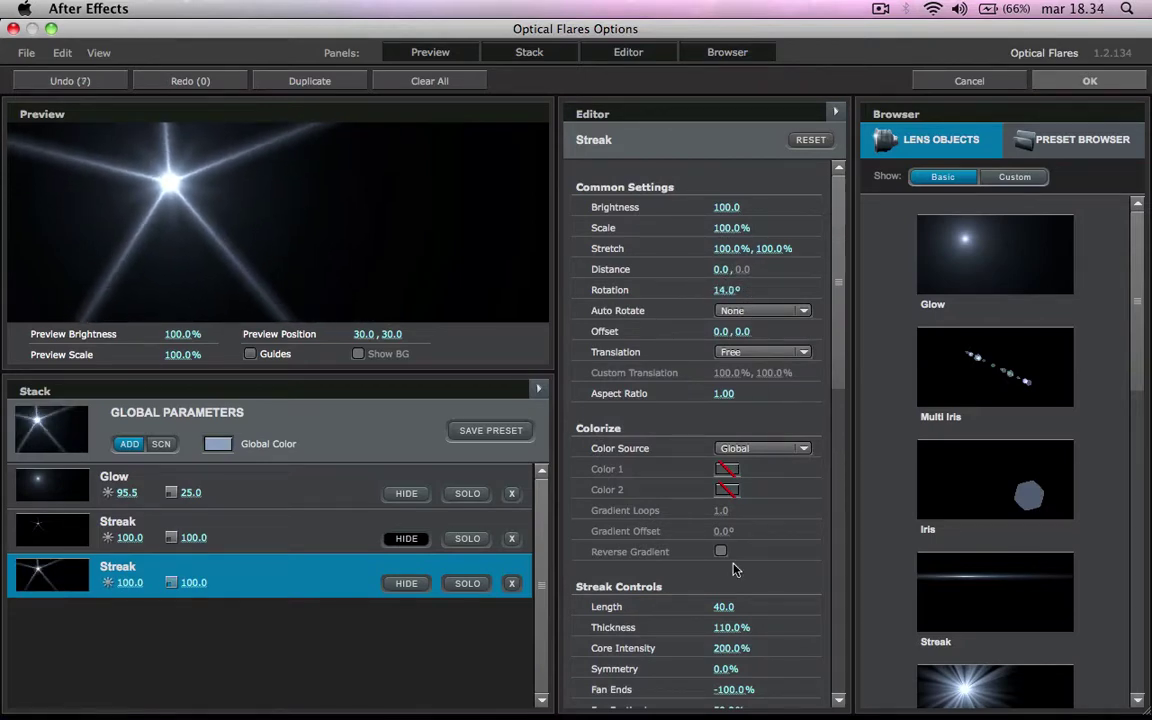
pyautogui.scroll(-1, 733, 565)
pyautogui.scroll(-2, 733, 560)
pyautogui.moveTo(728, 540)
pyautogui.mouseDown()
pyautogui.moveTo(671, 548)
pyautogui.moveTo(734, 540)
pyautogui.mouseUp()
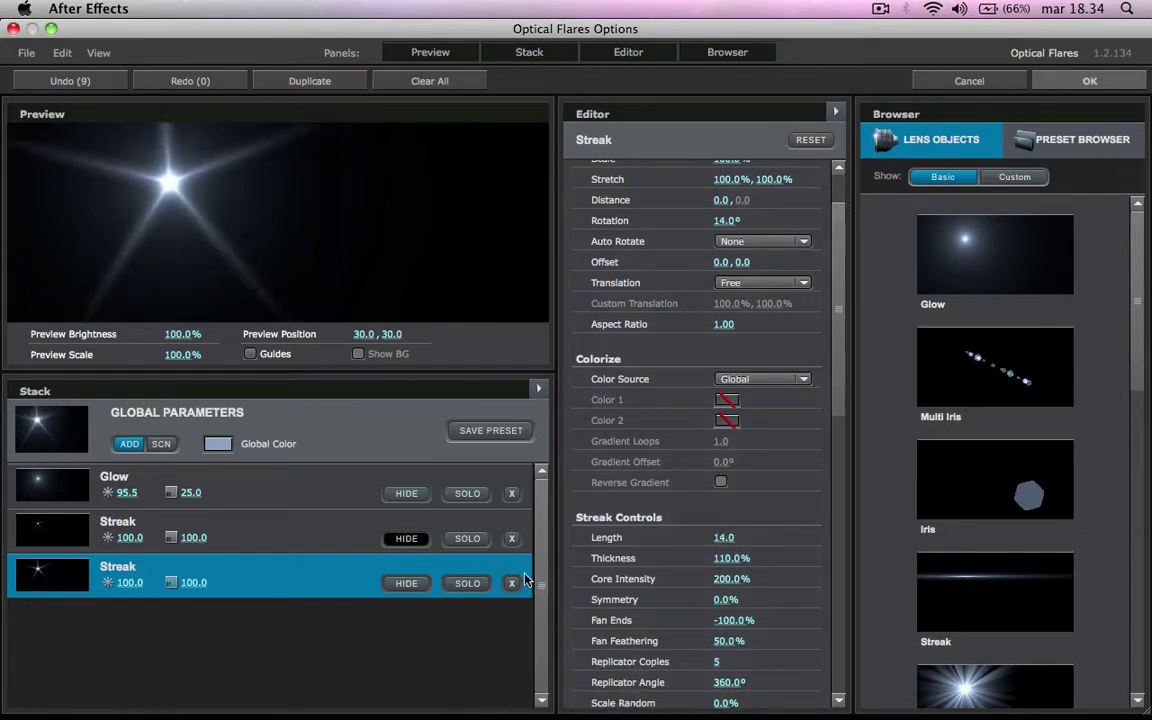
# Restore the original Streak, delete the test streak, and apply the flare settings
pyautogui.click(418, 546)
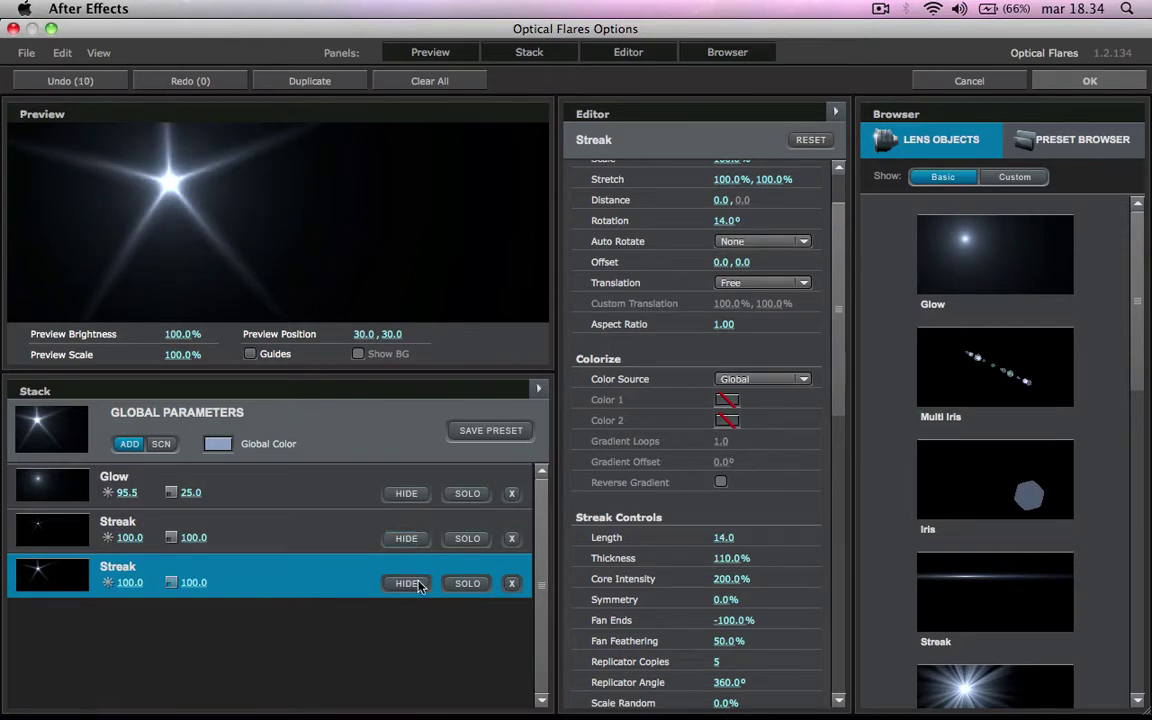
pyautogui.click(408, 583)
pyautogui.click(511, 582)
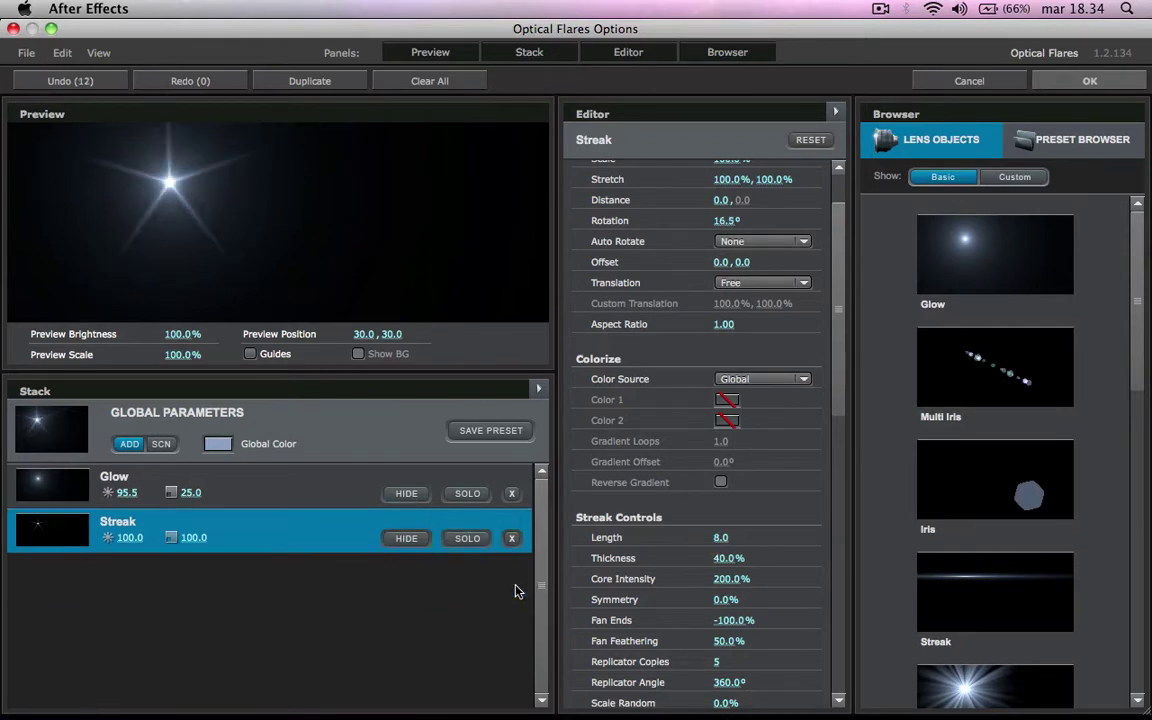
pyautogui.click(1090, 79)
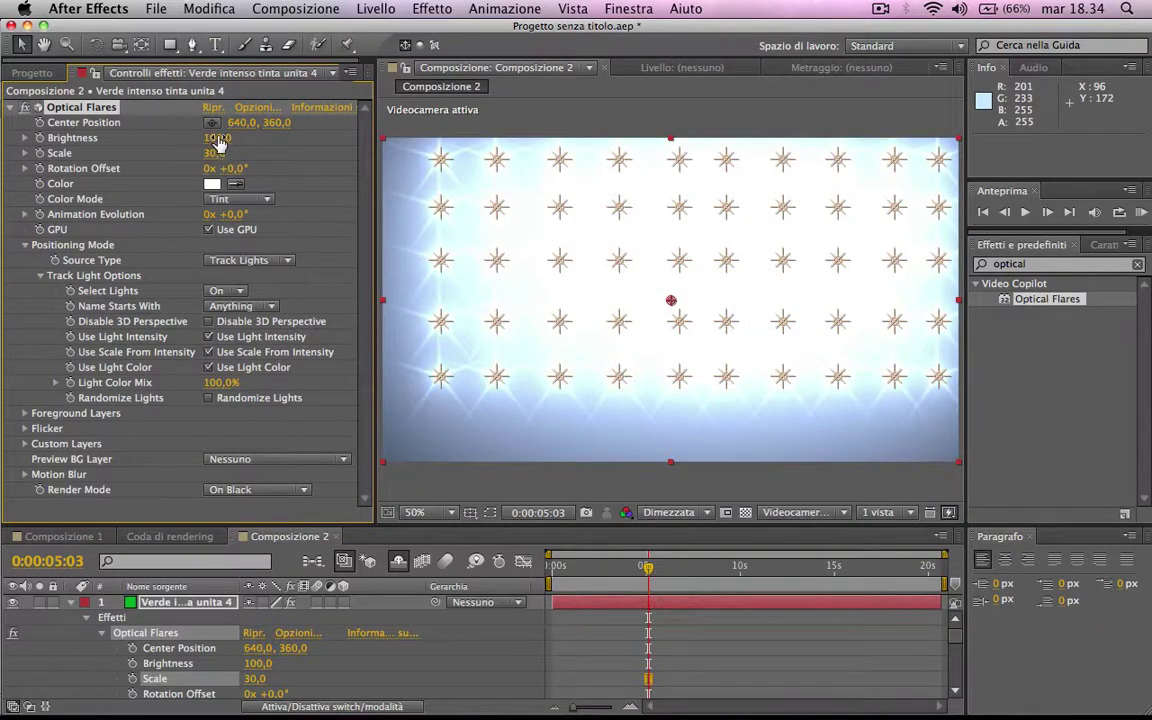
# Try the Optical Flares Brightness at 20 and Scale at 20
pyautogui.moveTo(214, 137)
pyautogui.mouseDown()
pyautogui.moveTo(198, 137)
pyautogui.moveTo(205, 146)
pyautogui.mouseUp()
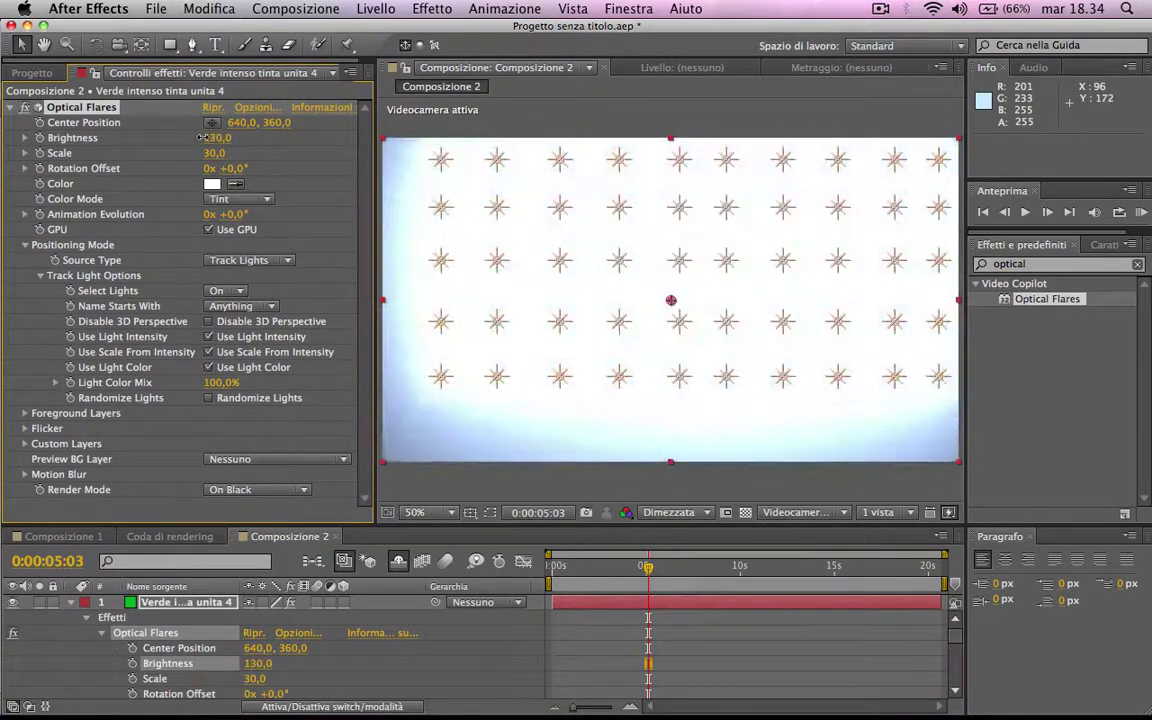
pyautogui.click(213, 139)
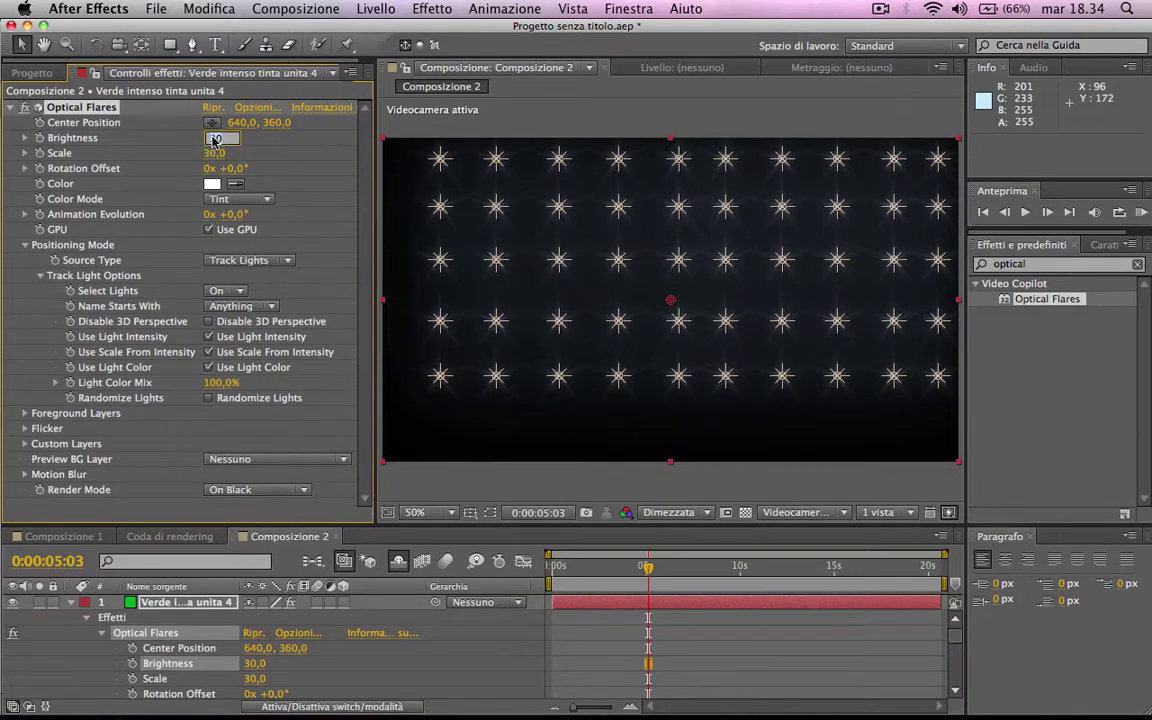
pyautogui.write('20')
pyautogui.press('Return')
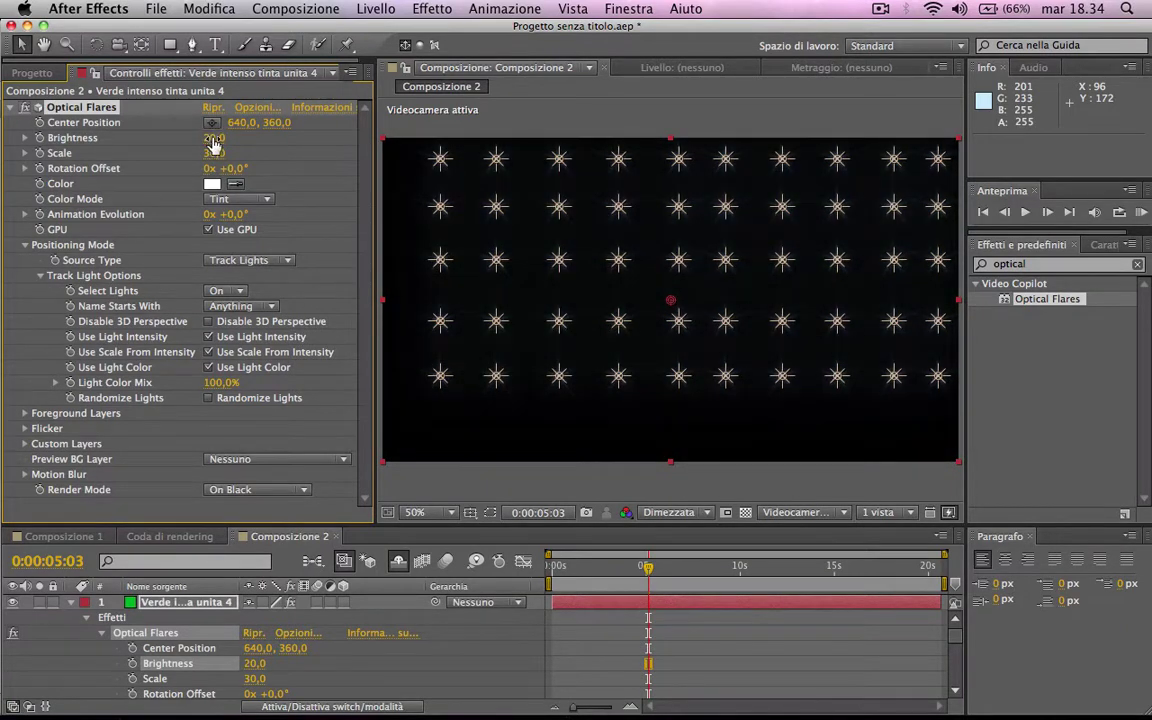
pyautogui.click(213, 153)
pyautogui.press('Return')
# Change the flare Brightness to 50 and Scale to 10
pyautogui.click(213, 139)
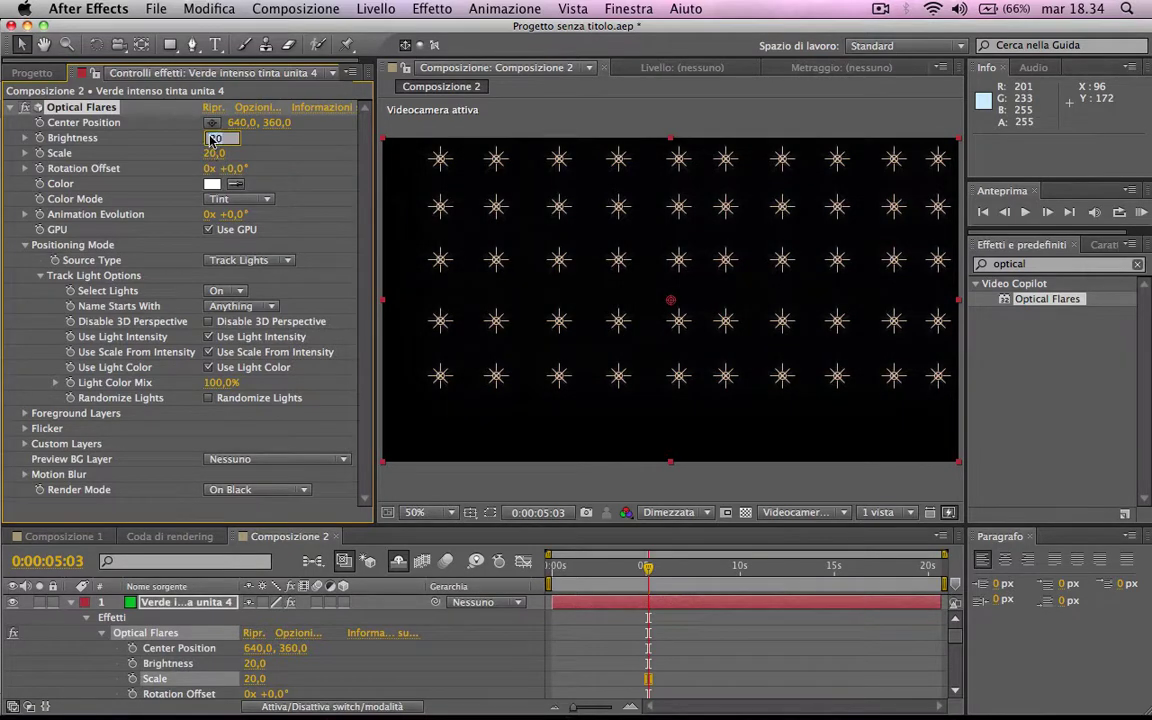
pyautogui.write('0')
pyautogui.press('Return')
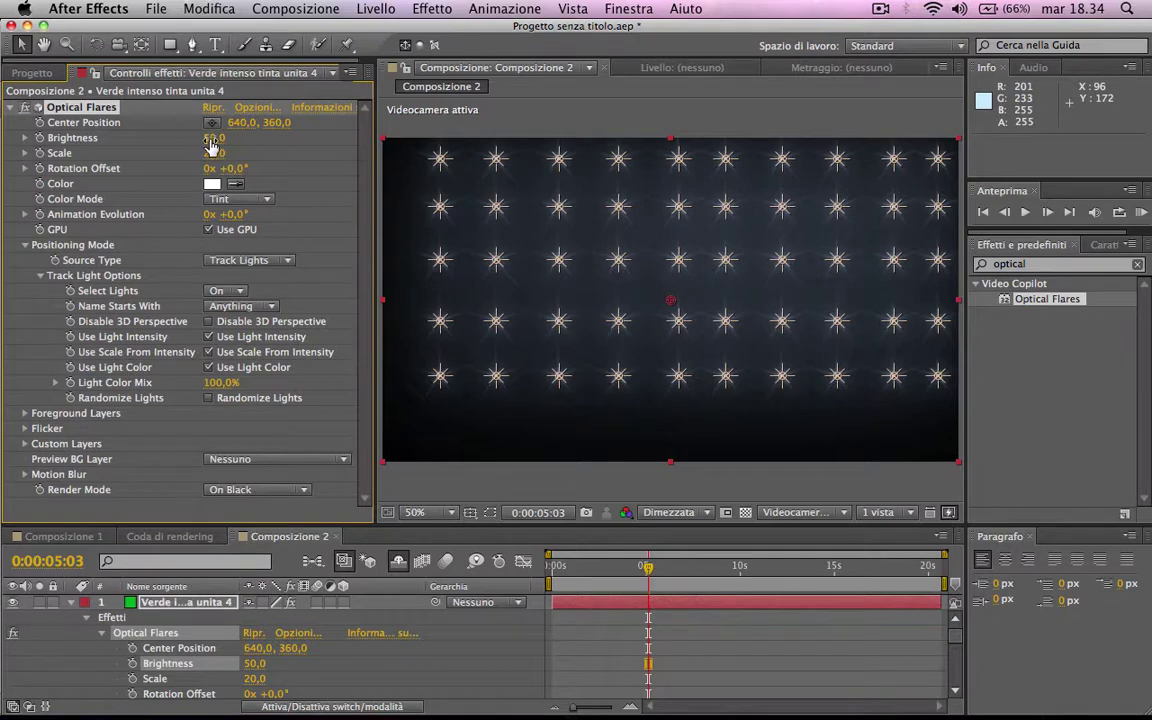
pyautogui.click(213, 153)
pyautogui.write('0')
pyautogui.press('Return')
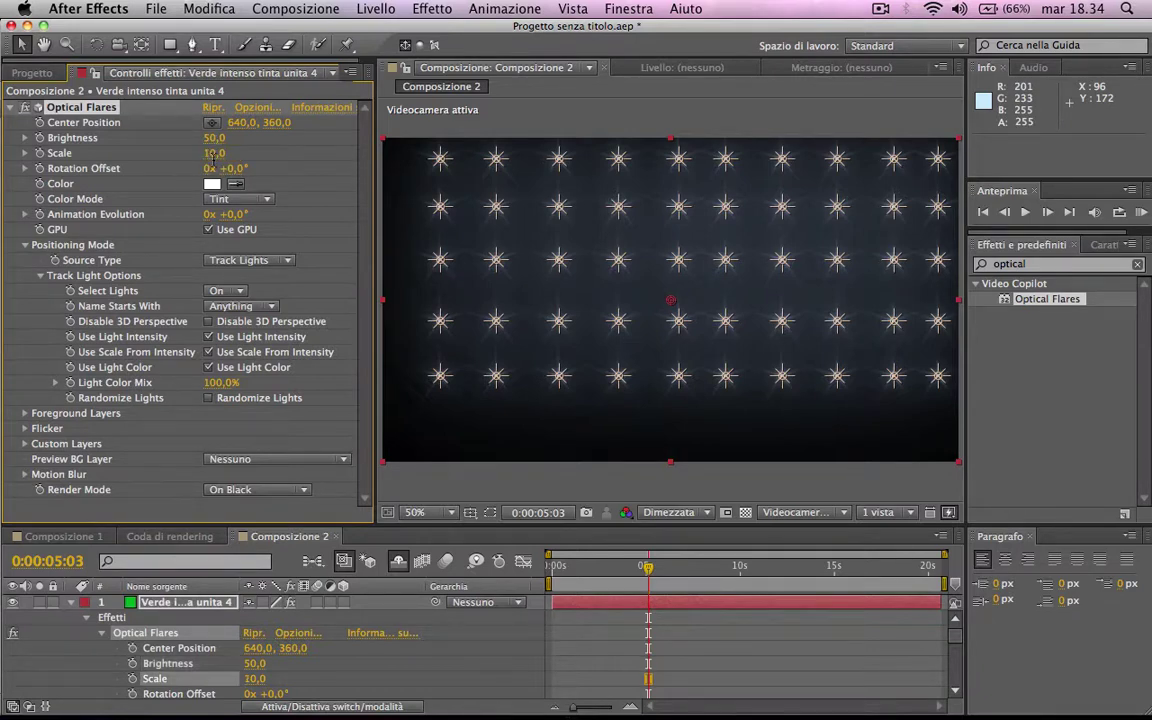
pyautogui.click(214, 155)
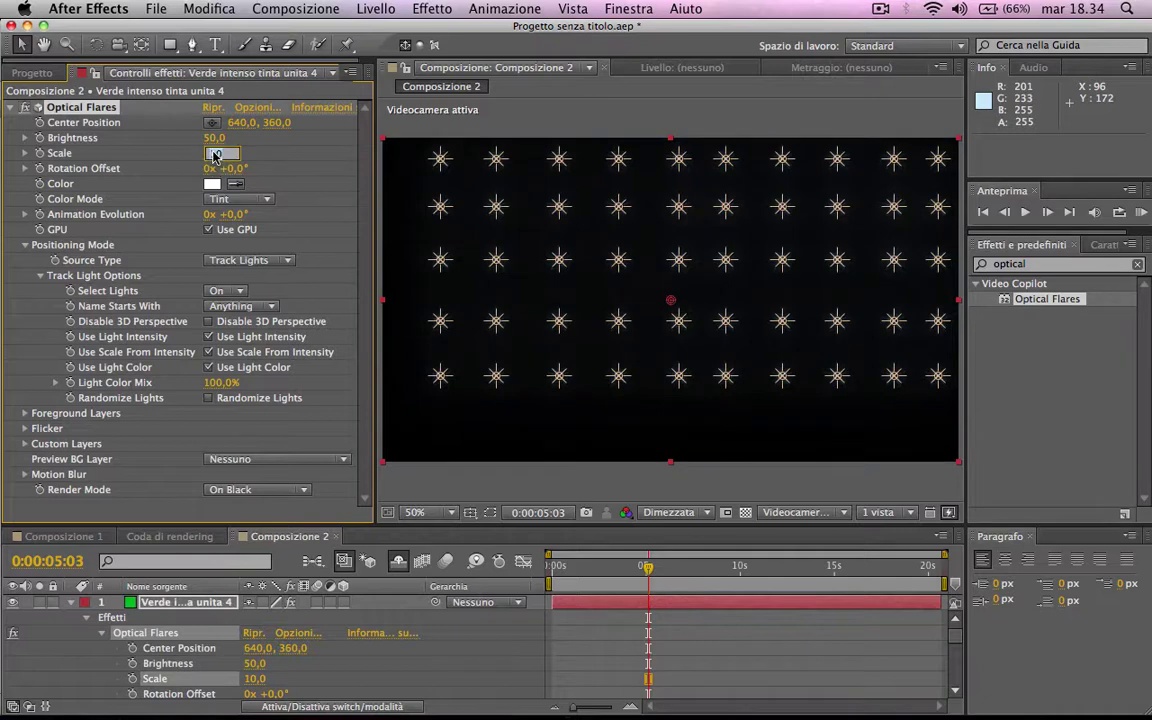
pyautogui.press('Return')
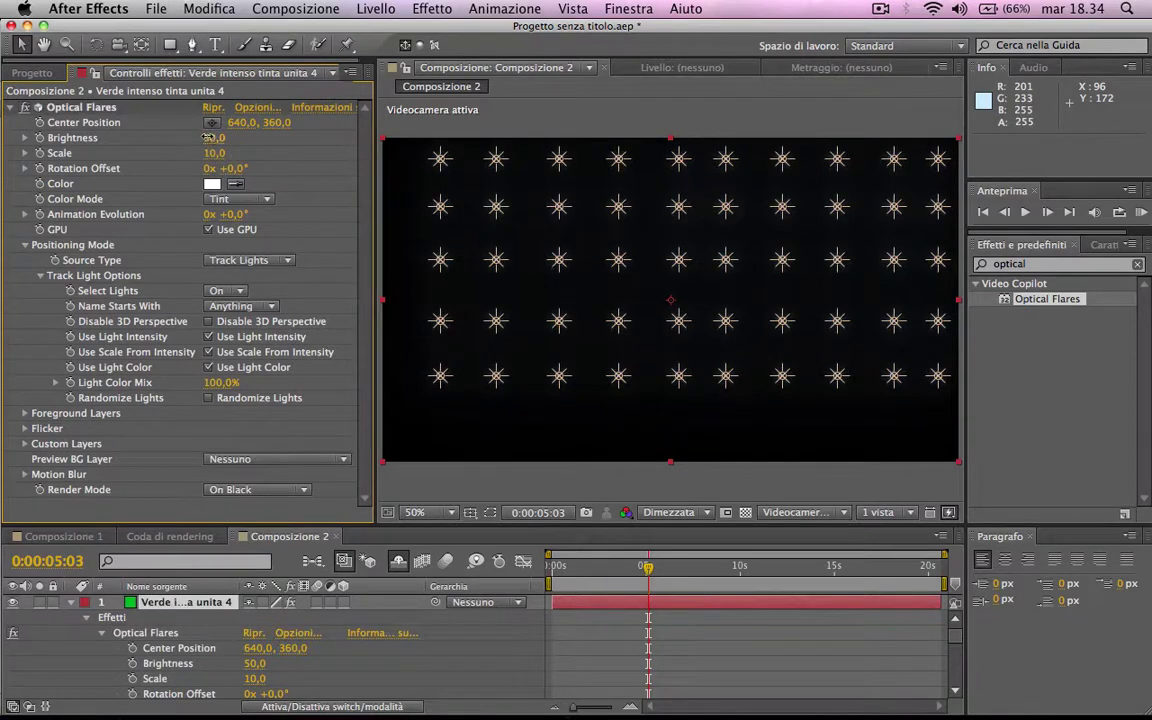
# Raise Brightness to 110, preview it, set Scale to 15, and select the flare layer
pyautogui.moveTo(208, 137); pyautogui.dragTo(218, 137)
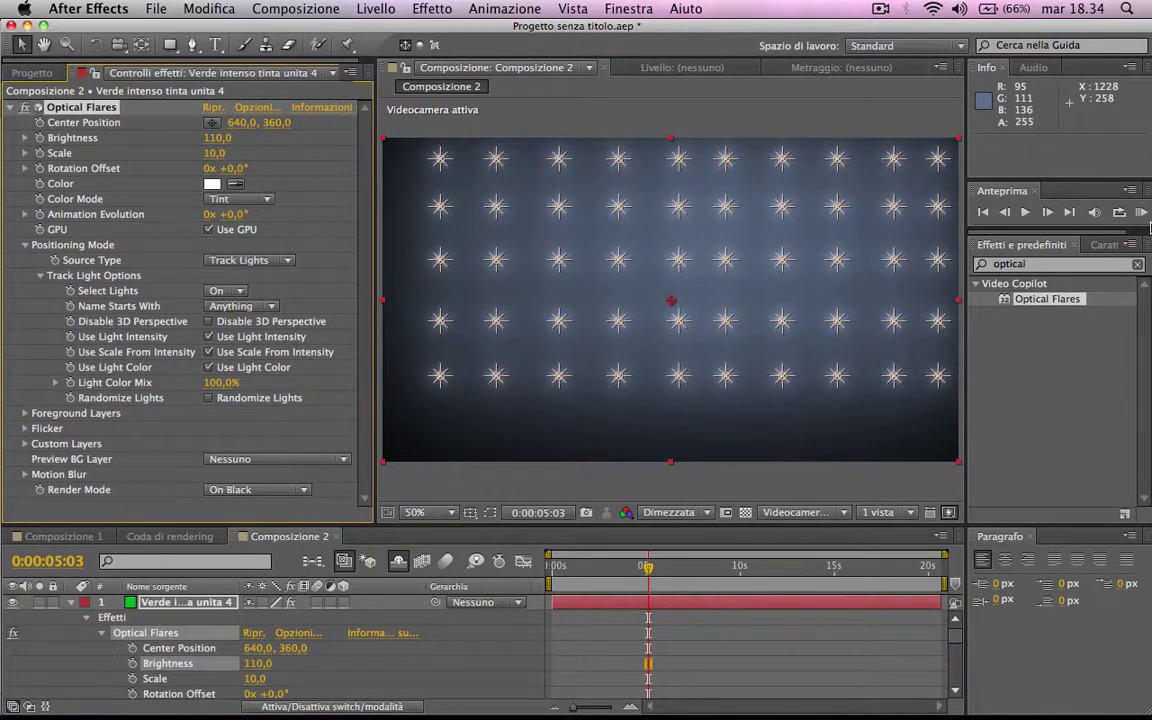
pyautogui.click(1141, 212)
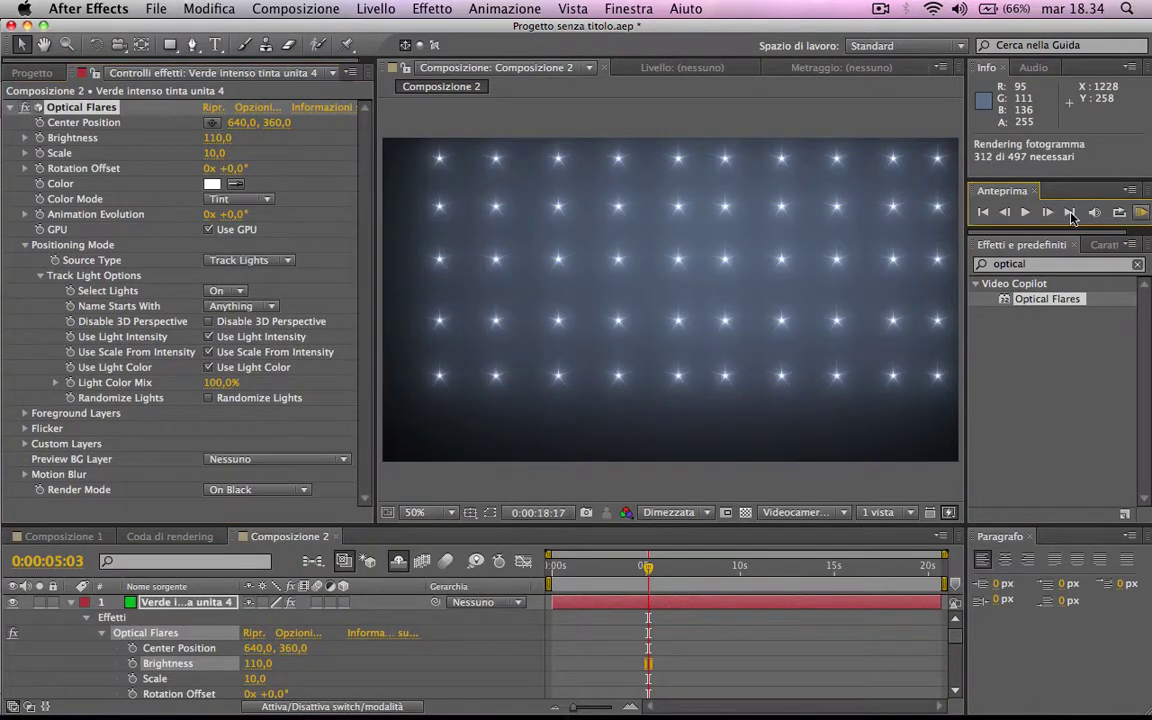
pyautogui.click(377, 265)
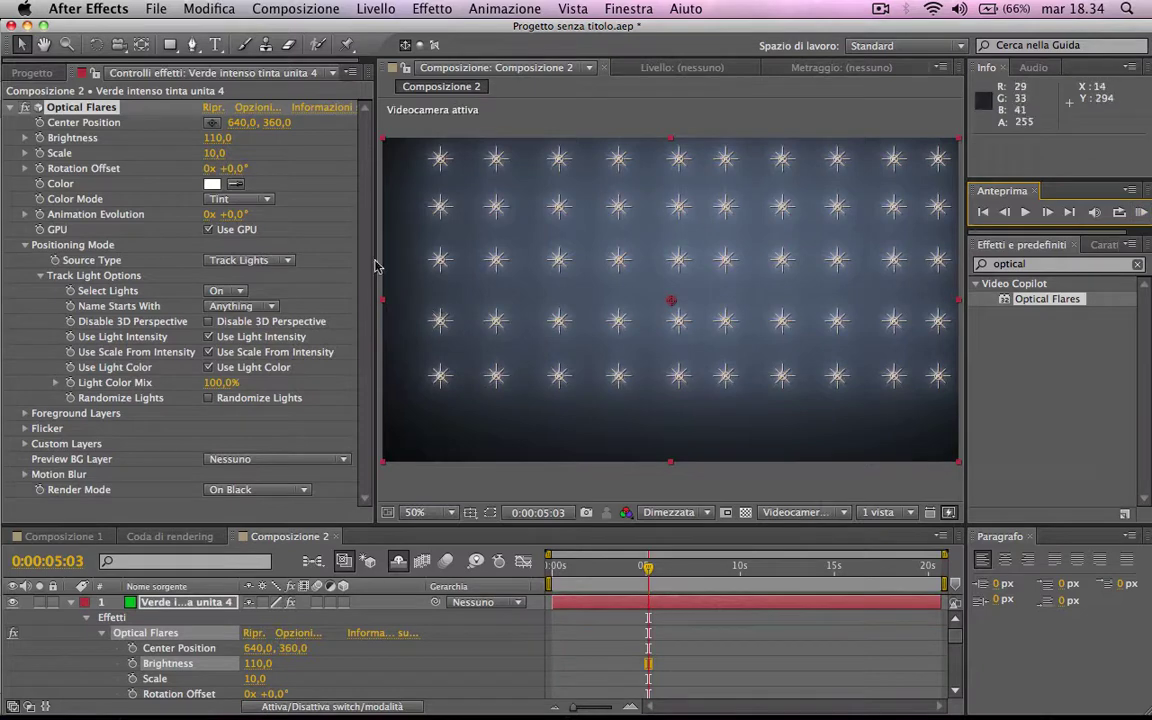
pyautogui.click(214, 153)
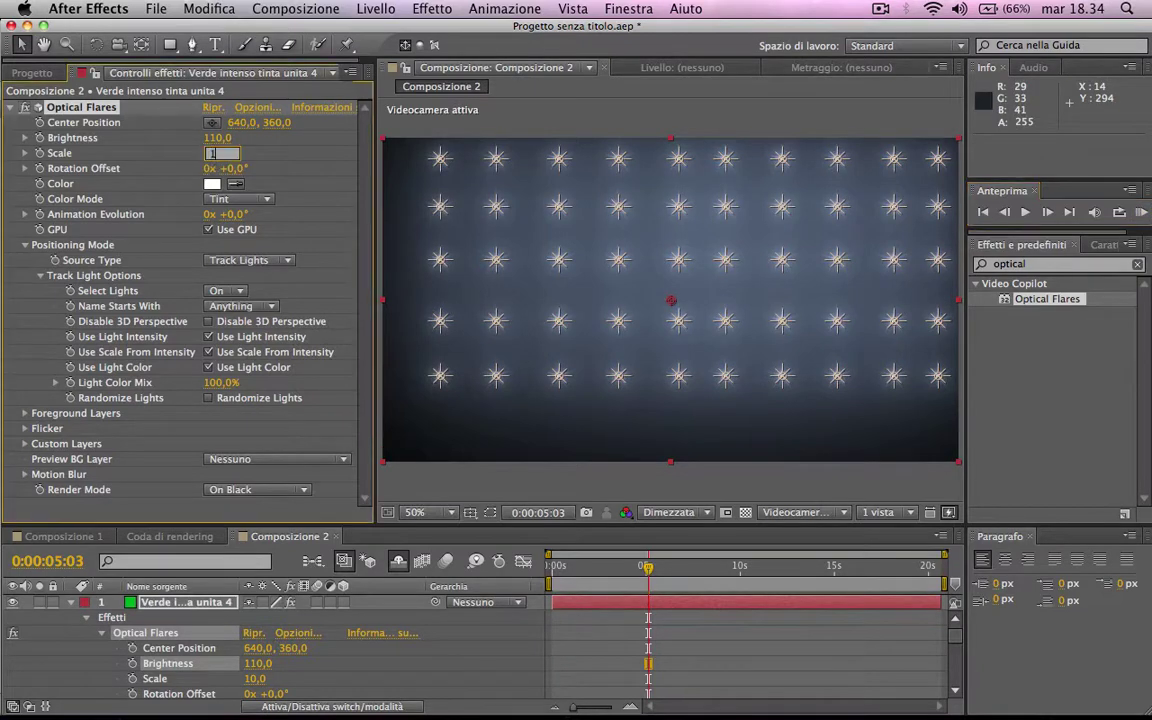
pyautogui.write('5')
pyautogui.press('Return')
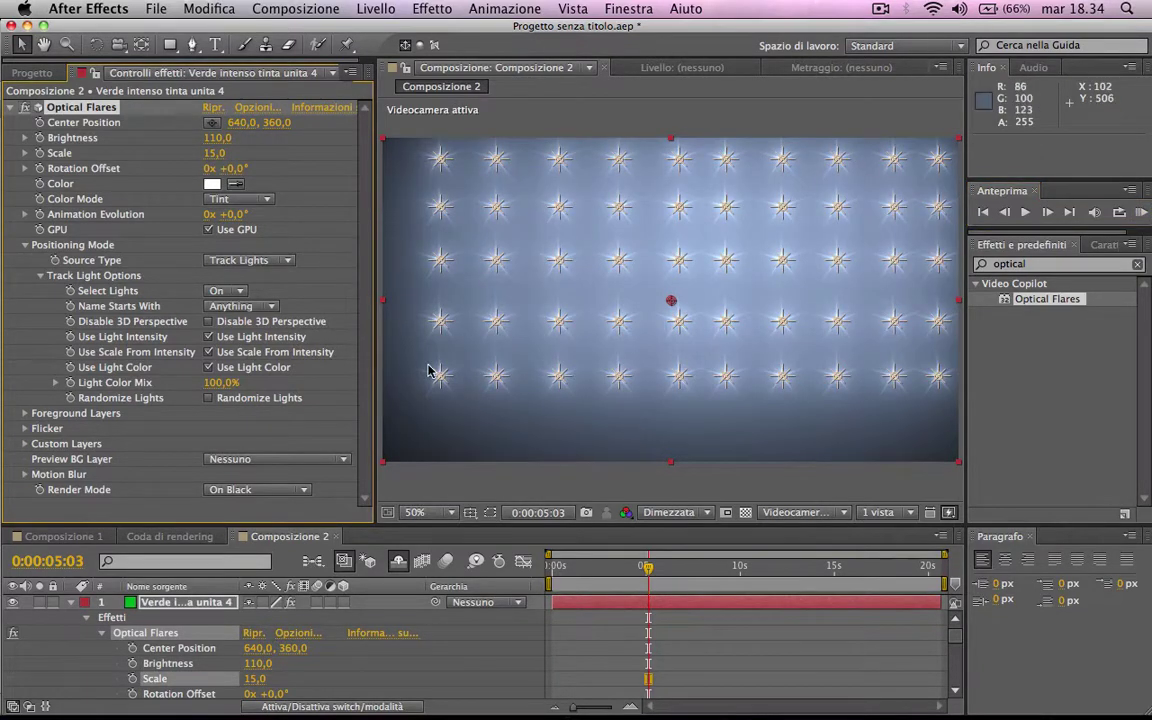
pyautogui.click(190, 604)
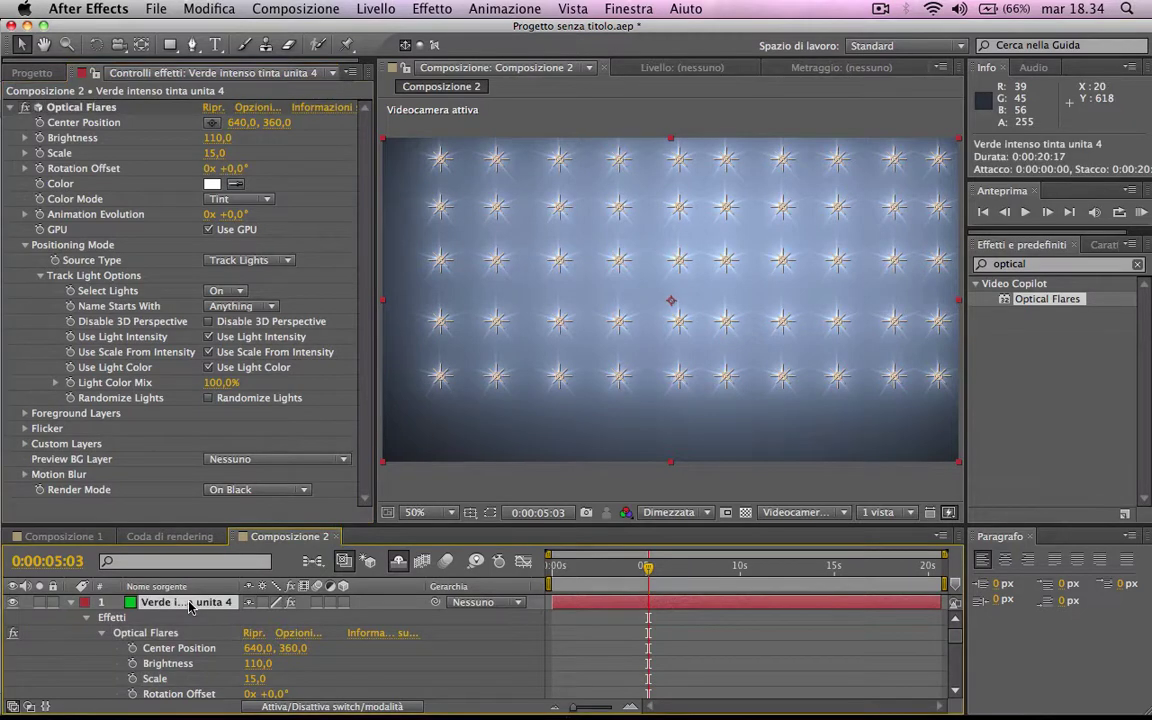
# Set the Optical Flares layer's blending mode to Scolora and preview the lights behind MARCO
pyautogui.click(69, 603)
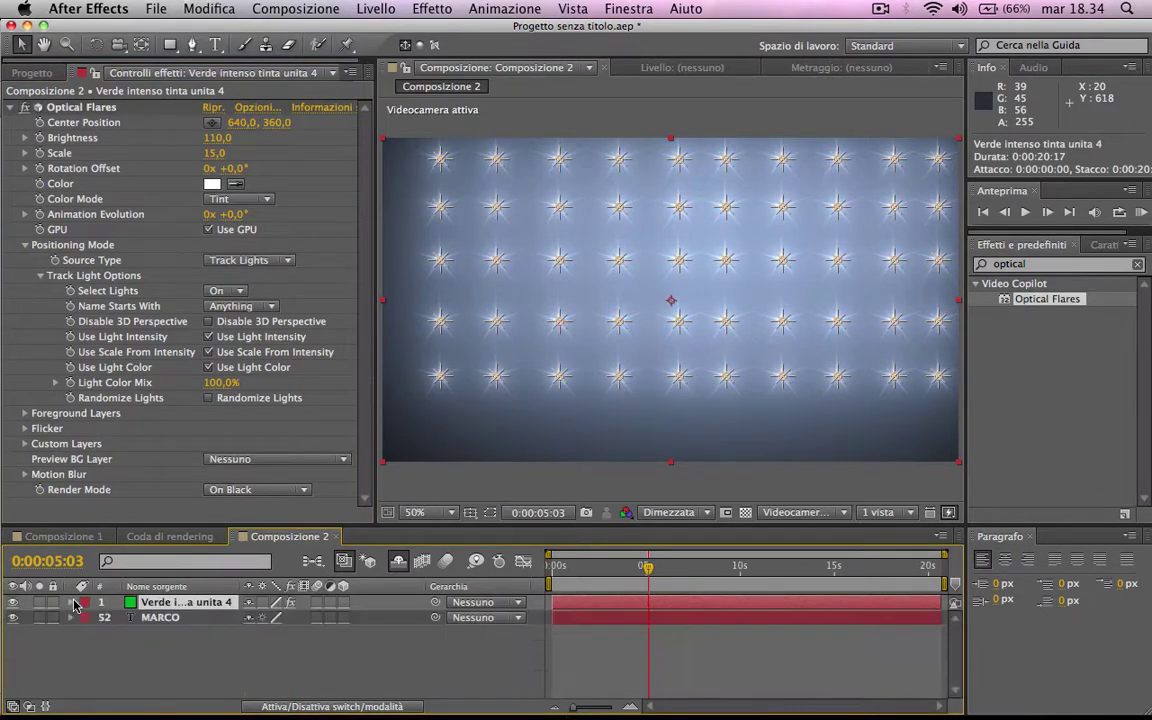
pyautogui.click(323, 705)
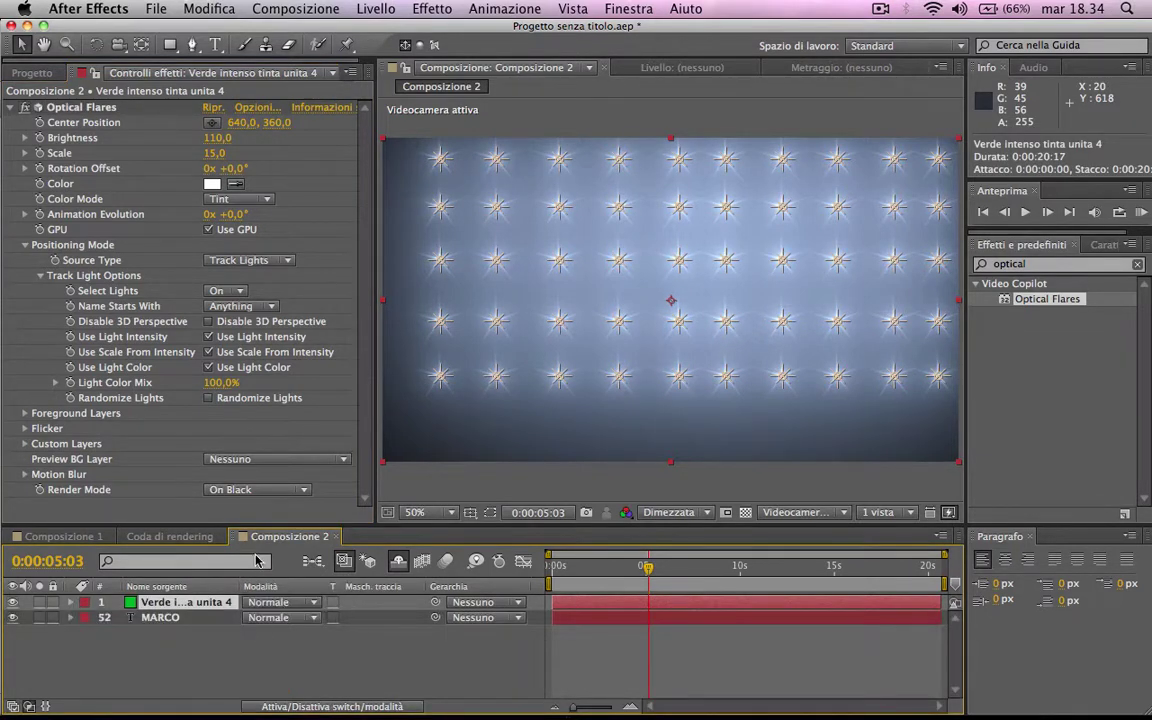
pyautogui.click(283, 605)
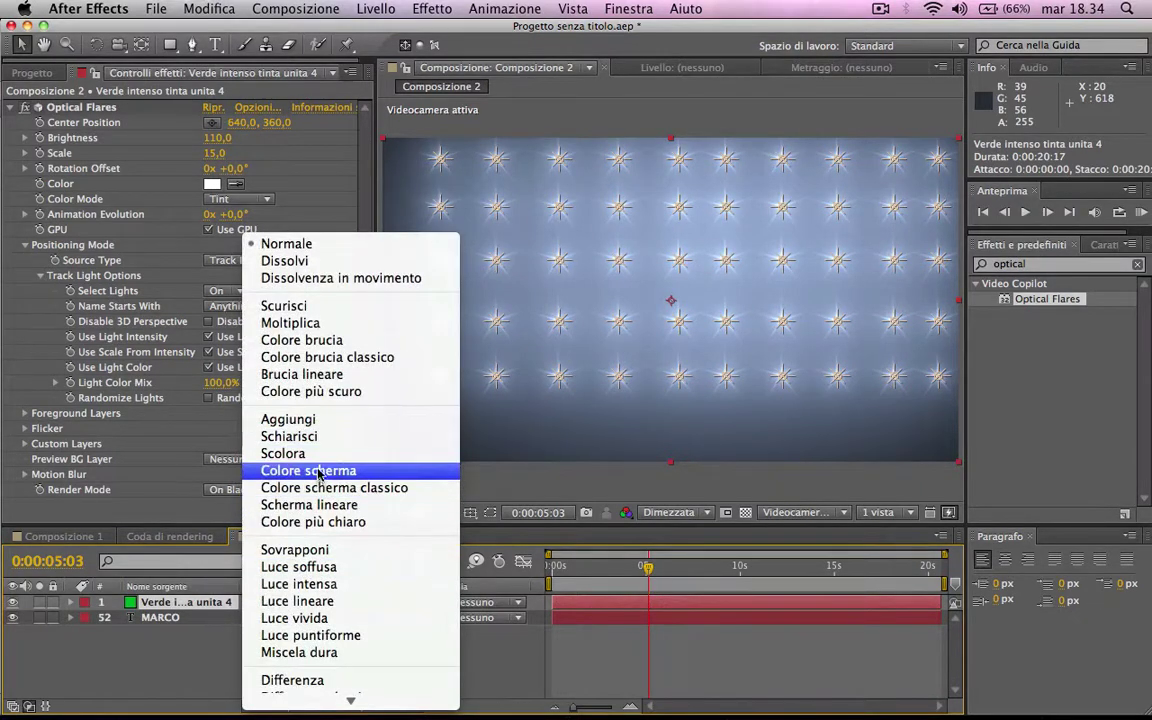
pyautogui.click(324, 453)
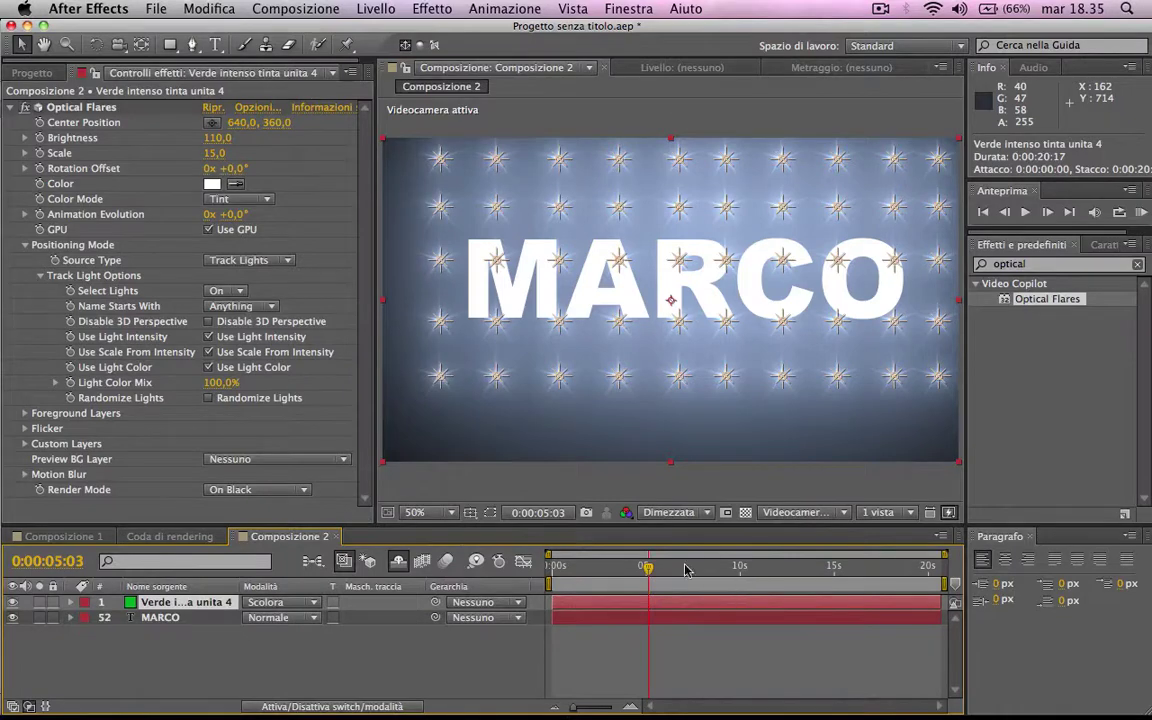
pyautogui.click(1141, 212)
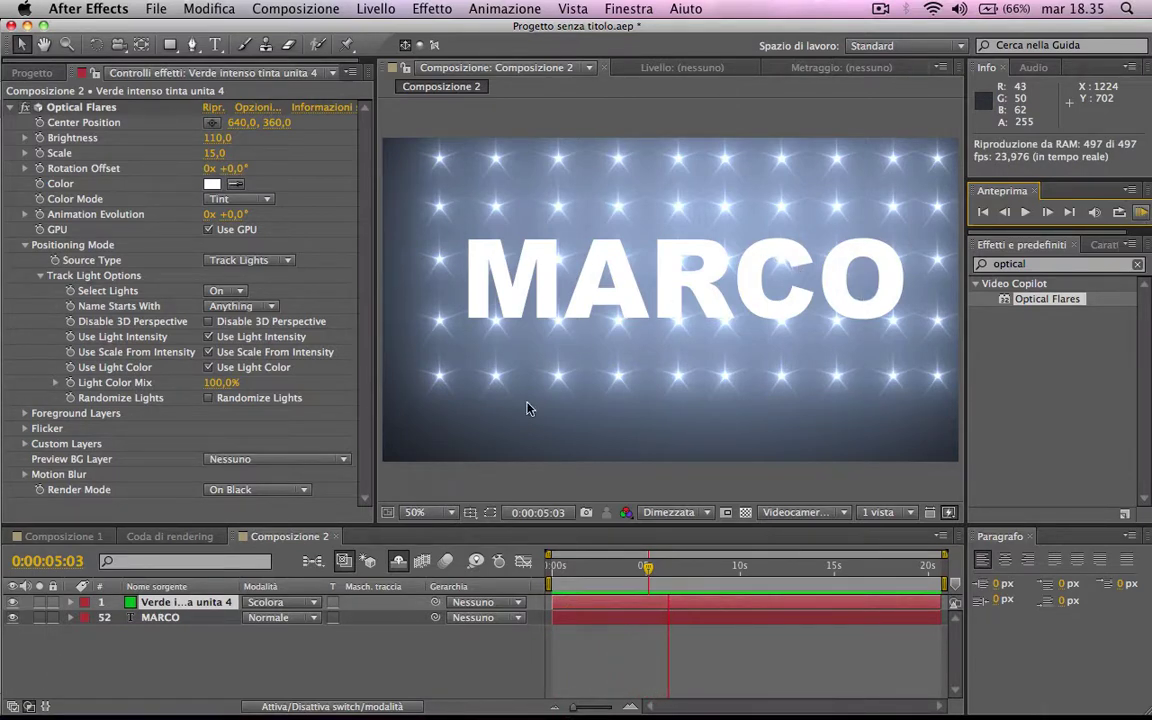
# Set Foreground Layers > Layer 1 Source Layer to 52. MARCO and preview the hidden lights
pyautogui.press('space')
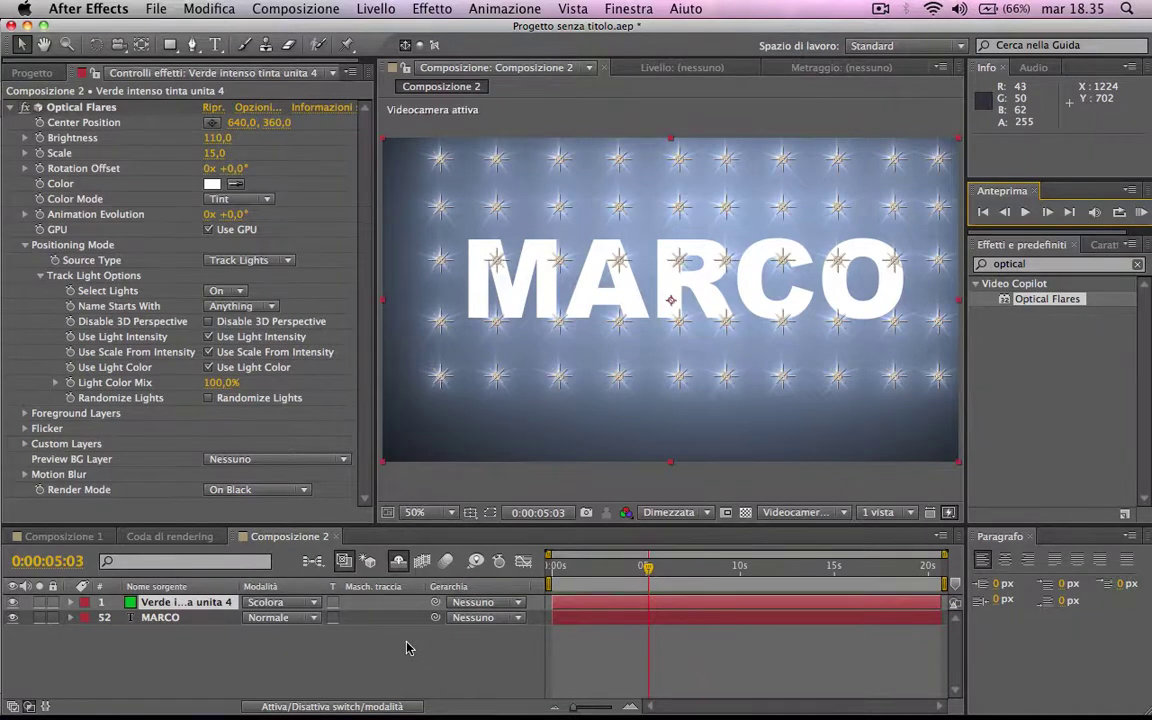
pyautogui.click(64, 116)
pyautogui.click(25, 246)
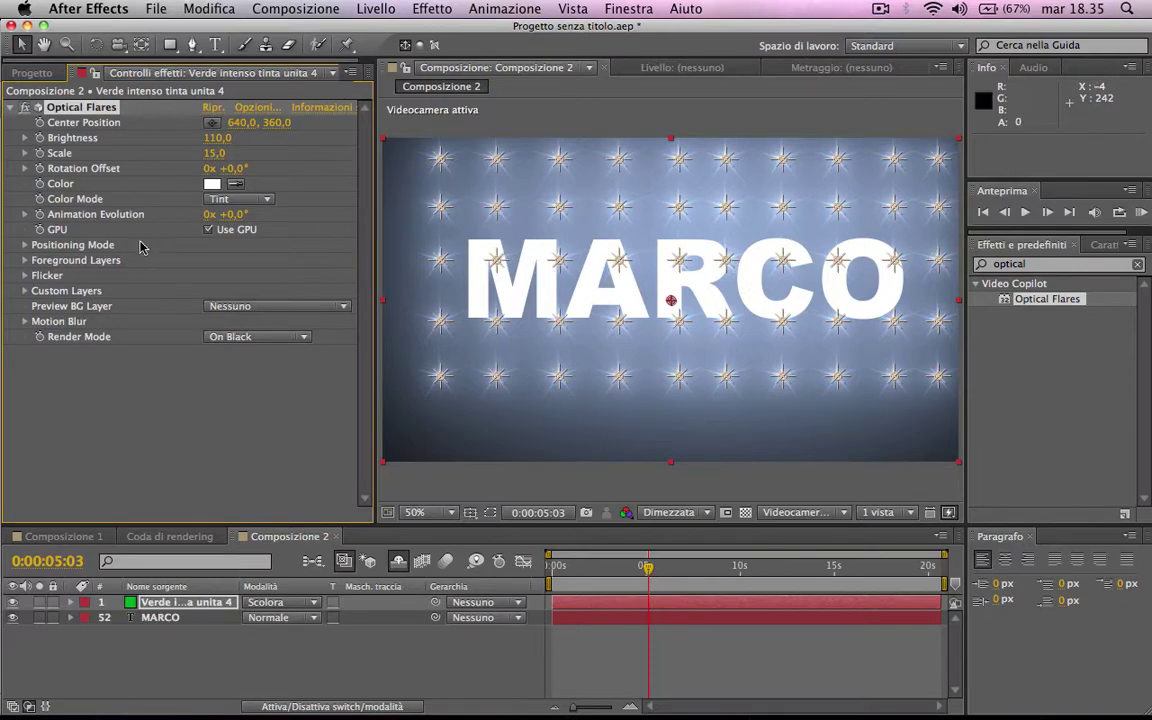
pyautogui.click(25, 261)
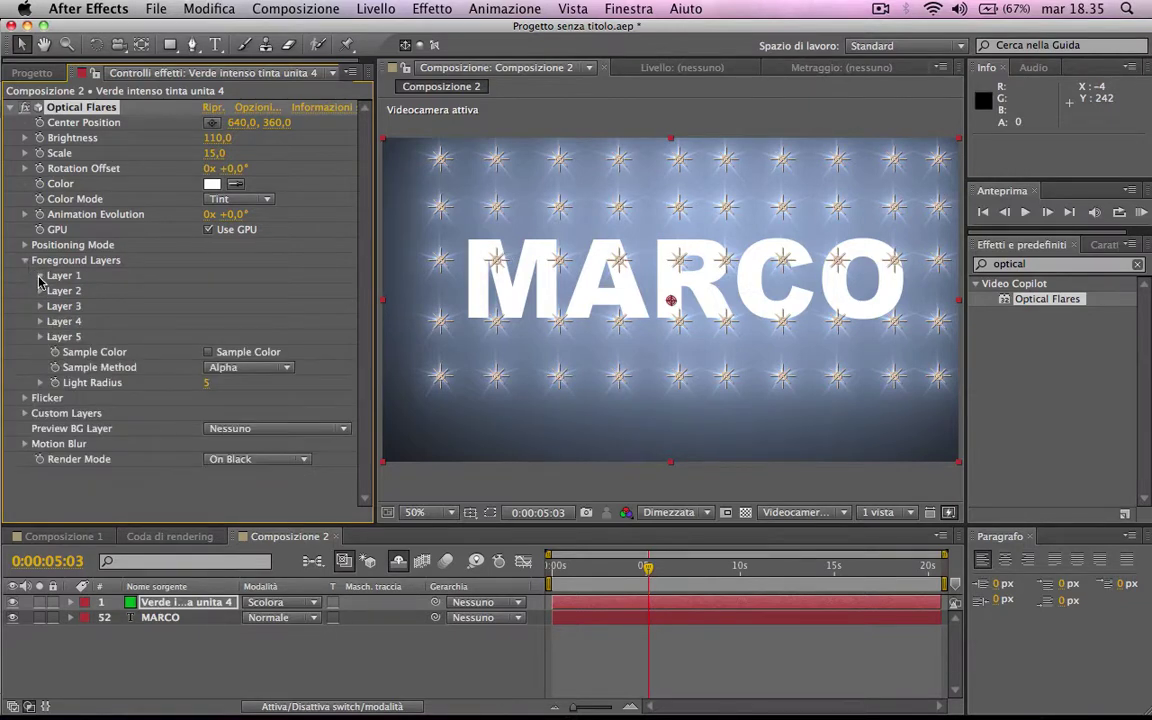
pyautogui.click(40, 277)
pyautogui.click(335, 291)
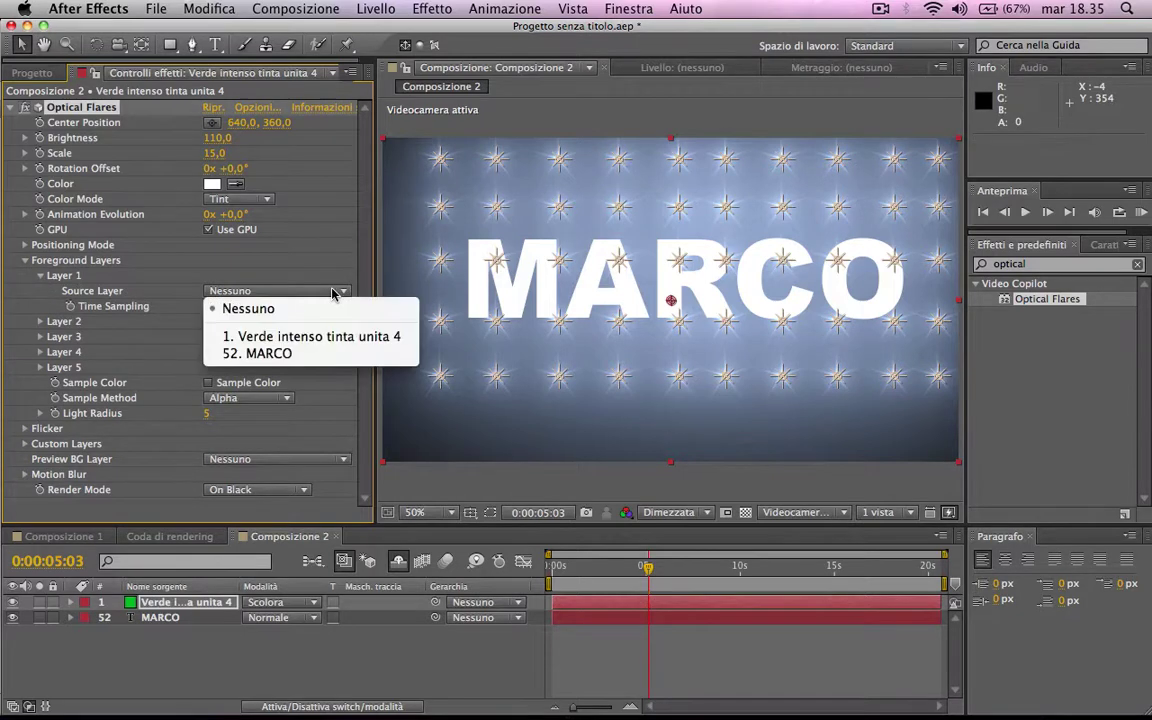
pyautogui.click(290, 354)
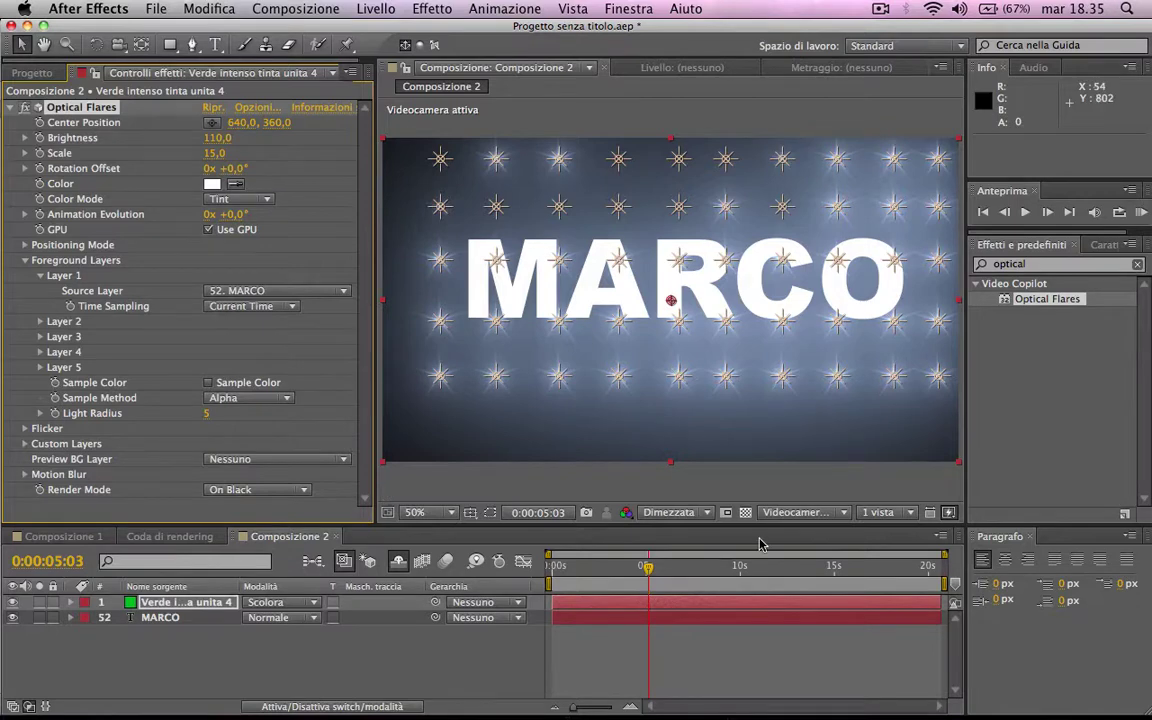
pyautogui.click(1143, 215)
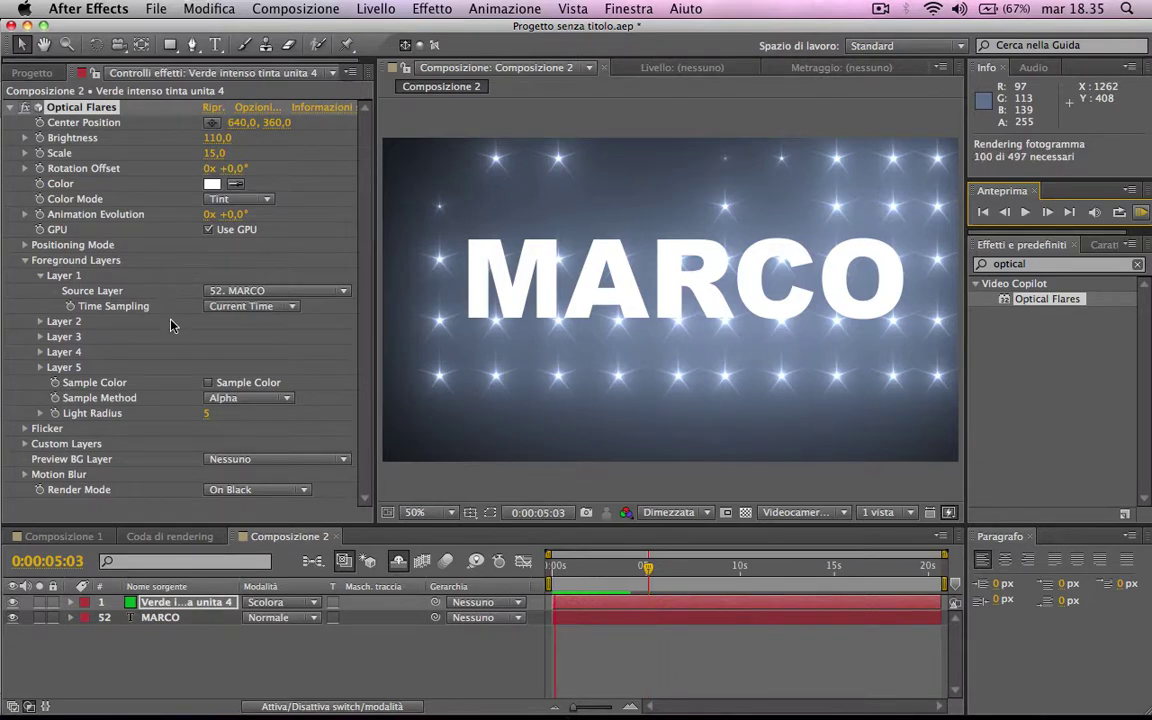
# Scrub the foreground Light Radius to 20 and preview the result
pyautogui.moveTo(207, 420); pyautogui.dragTo(210, 418)
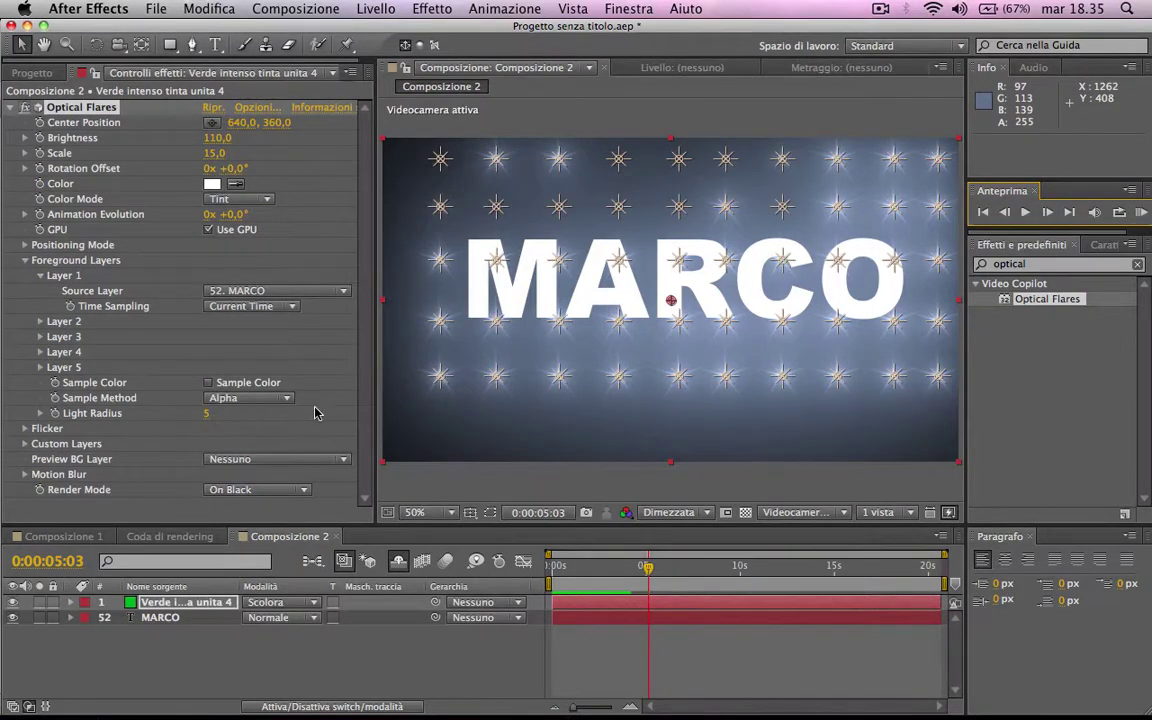
pyautogui.moveTo(205, 413)
pyautogui.mouseDown()
pyautogui.moveTo(632, 425)
pyautogui.moveTo(31, 442)
pyautogui.mouseUp()
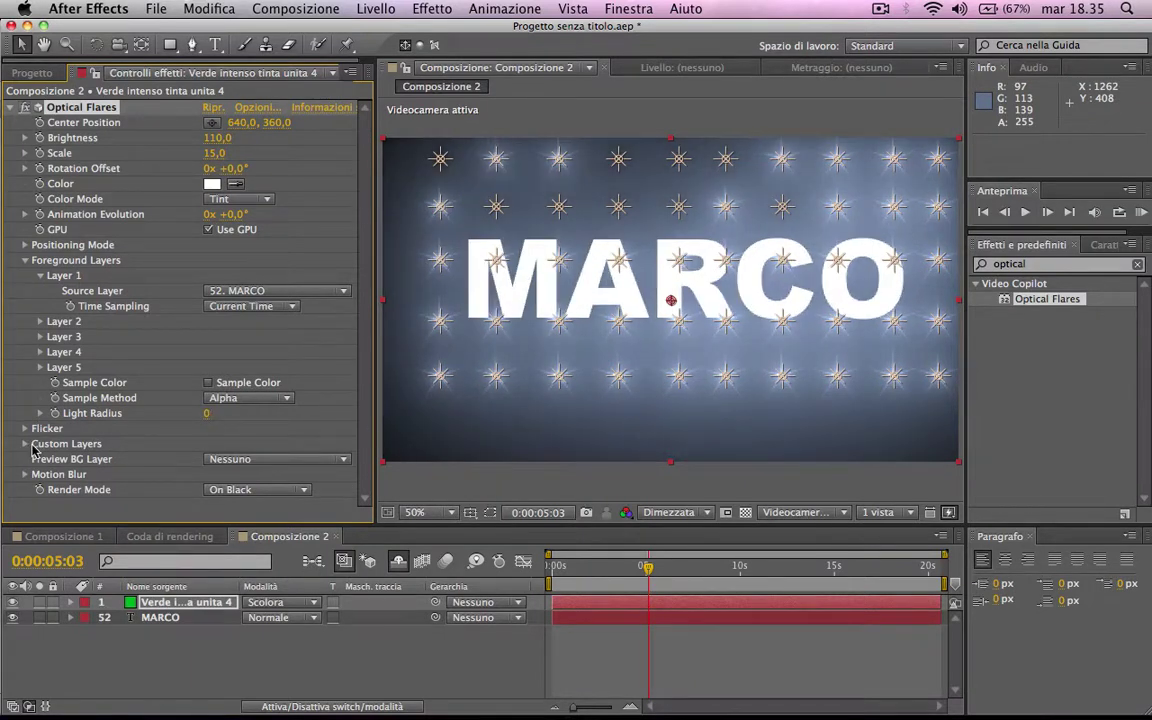
pyautogui.moveTo(205, 413); pyautogui.dragTo(403, 332)
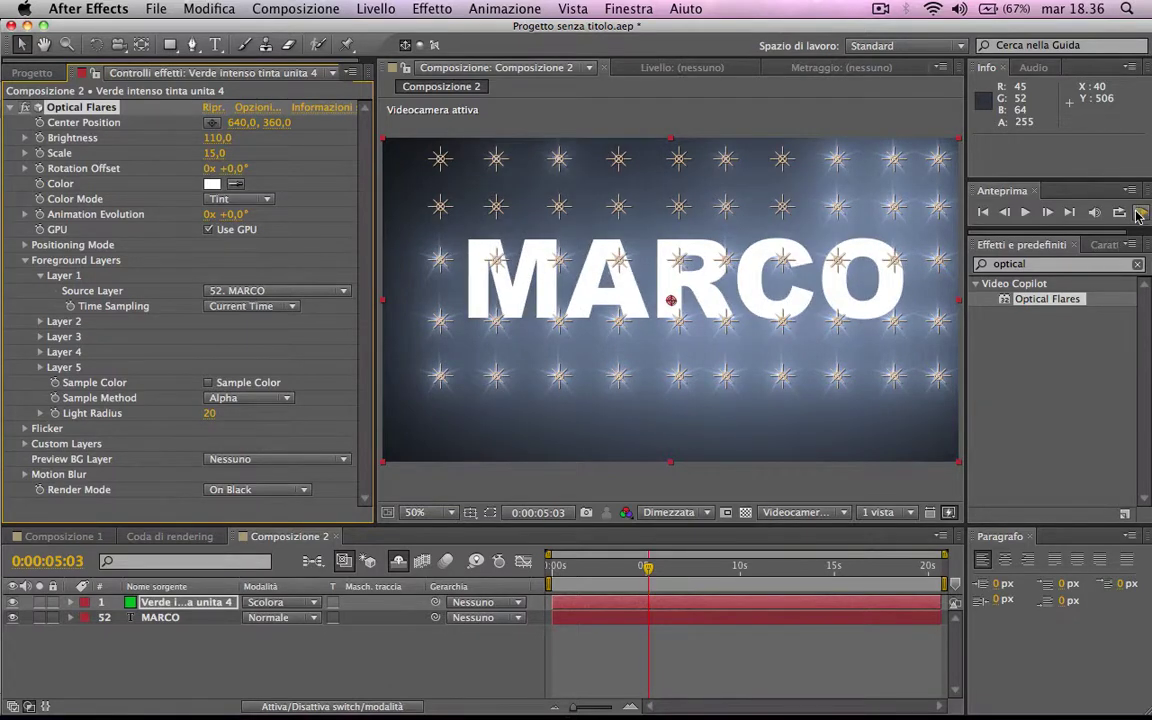
pyautogui.click(1140, 213)
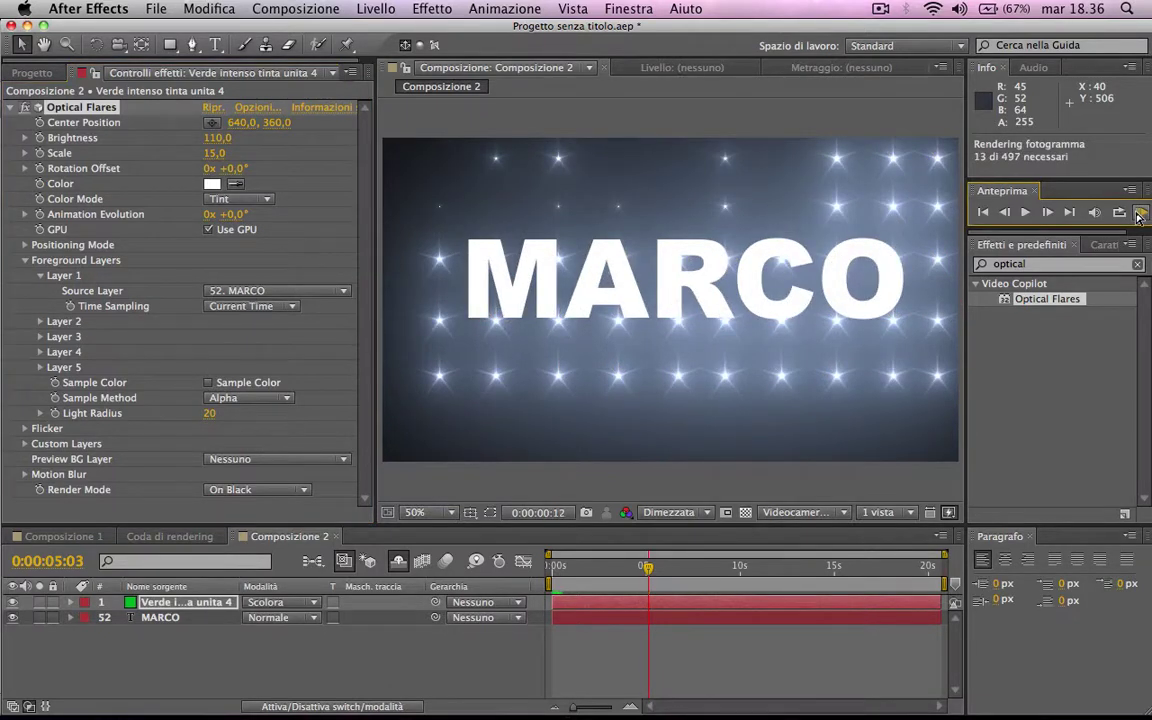
# Move the Optical Flares layer below the MARCO layer in the timeline
pyautogui.click(178, 622)
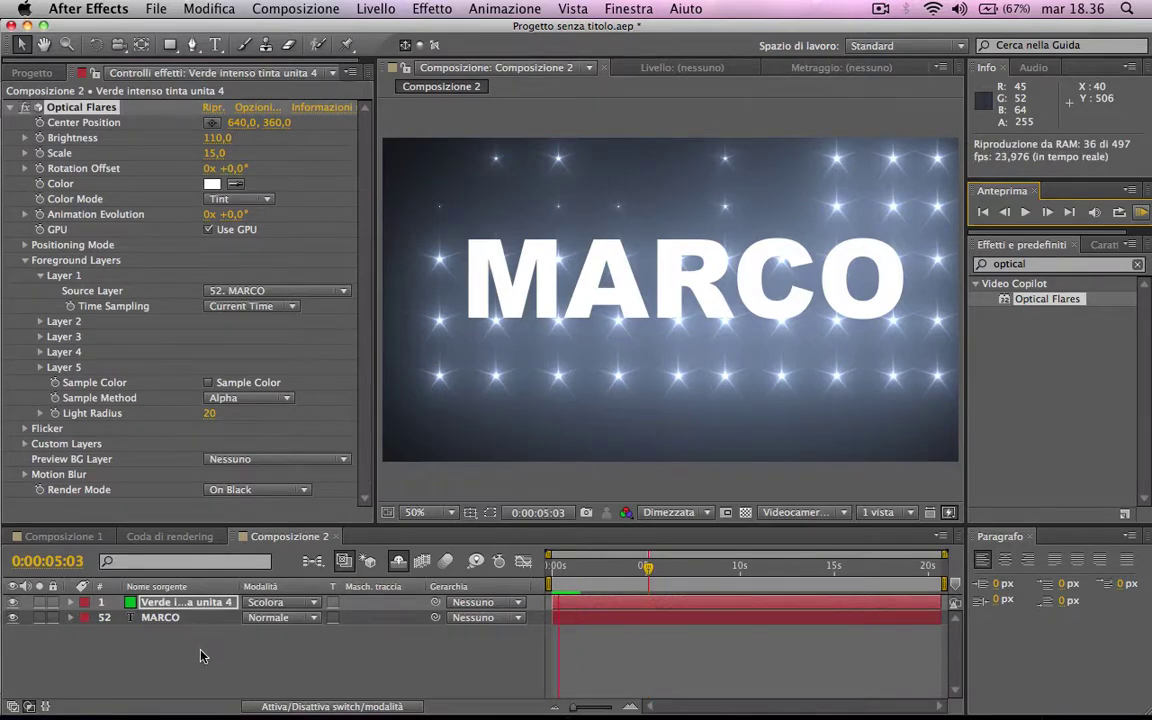
pyautogui.click(178, 614)
pyautogui.moveTo(178, 610); pyautogui.dragTo(181, 645)
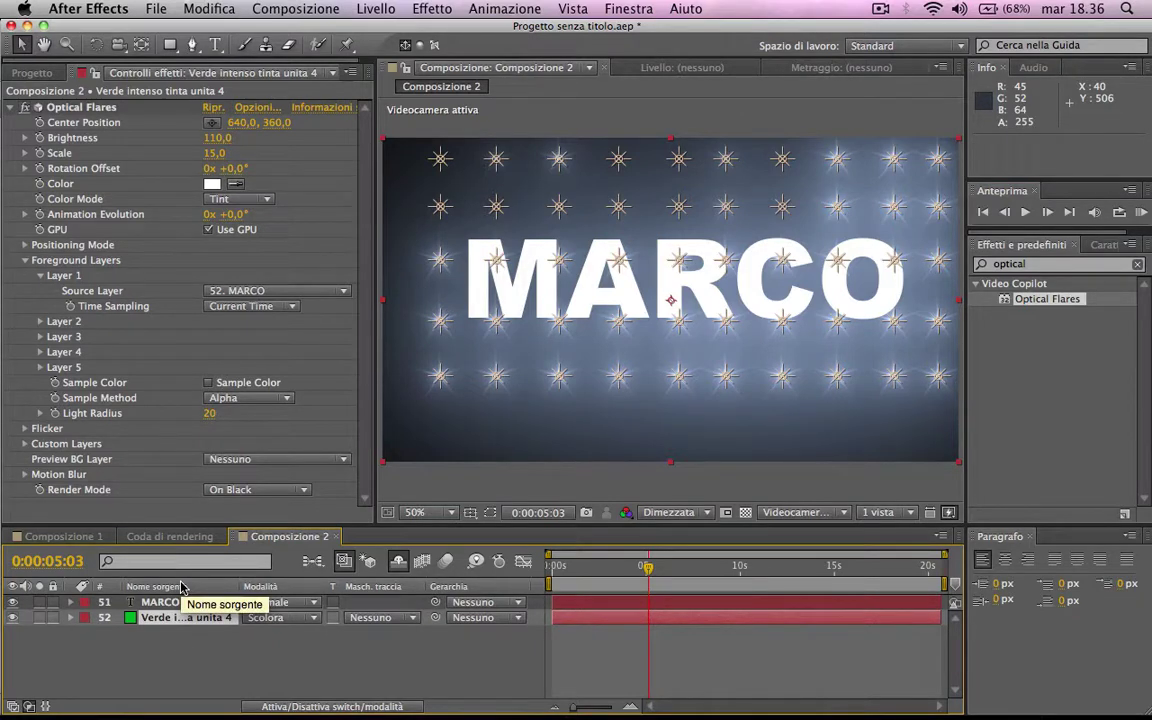
# Collapse the Foreground Layers group in the Optical Flares effect controls
pyautogui.click(25, 260)
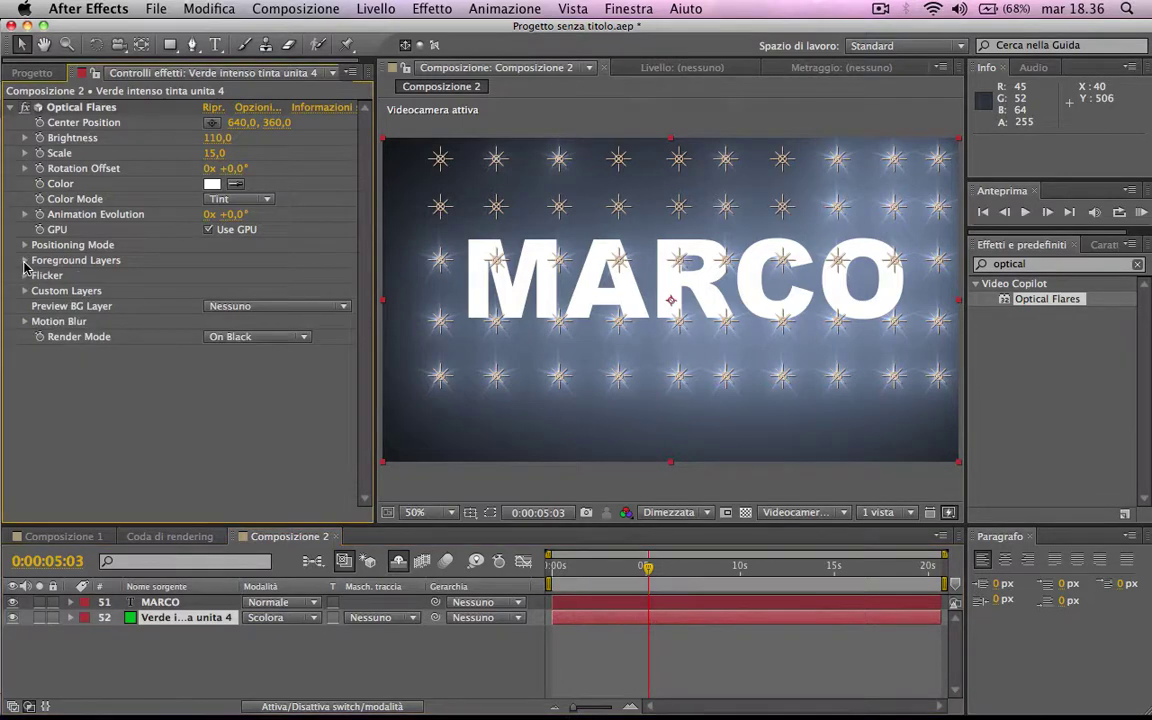